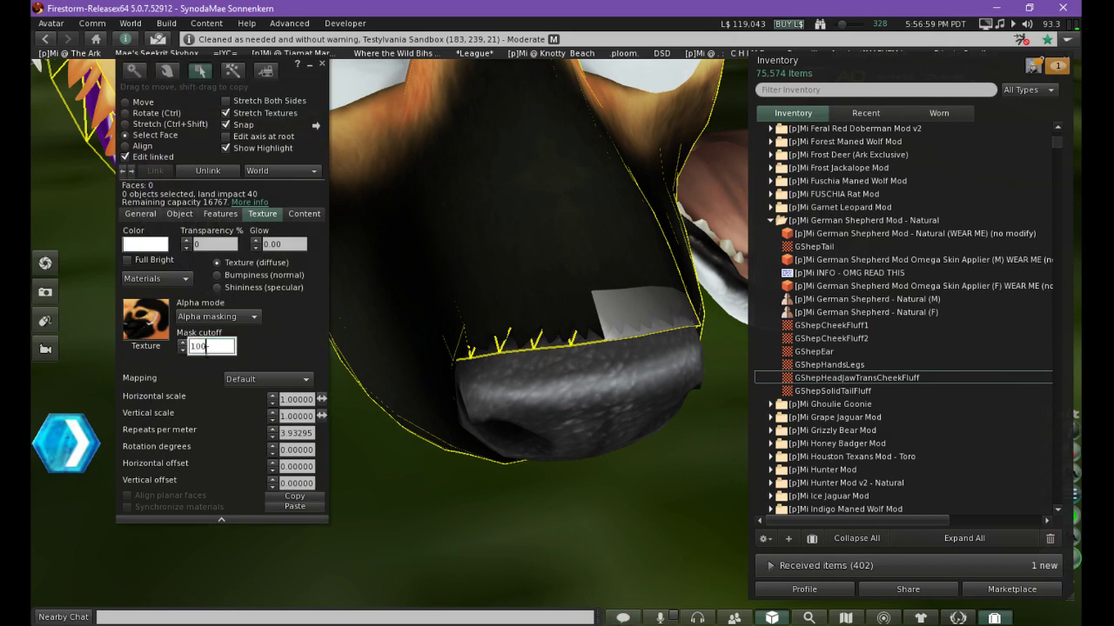
Try a mask cutoff of 0 on the muzzle fur and examine its edge above the nose
text(0)
key(Return)
key(alt)
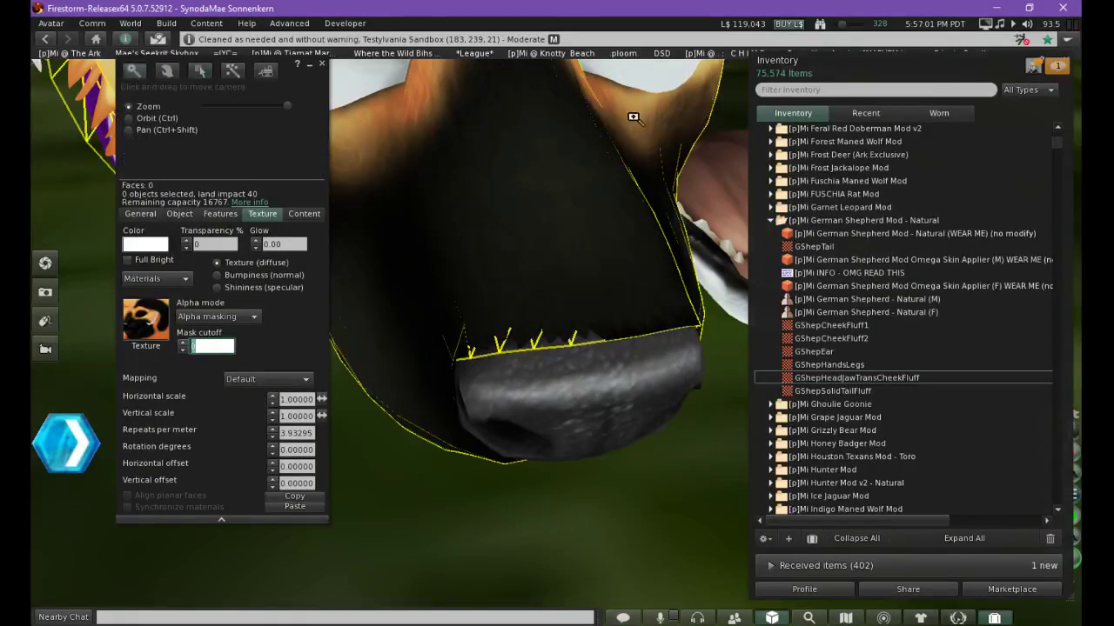
ctrl+alt+drag(556, 353, 432, 404)
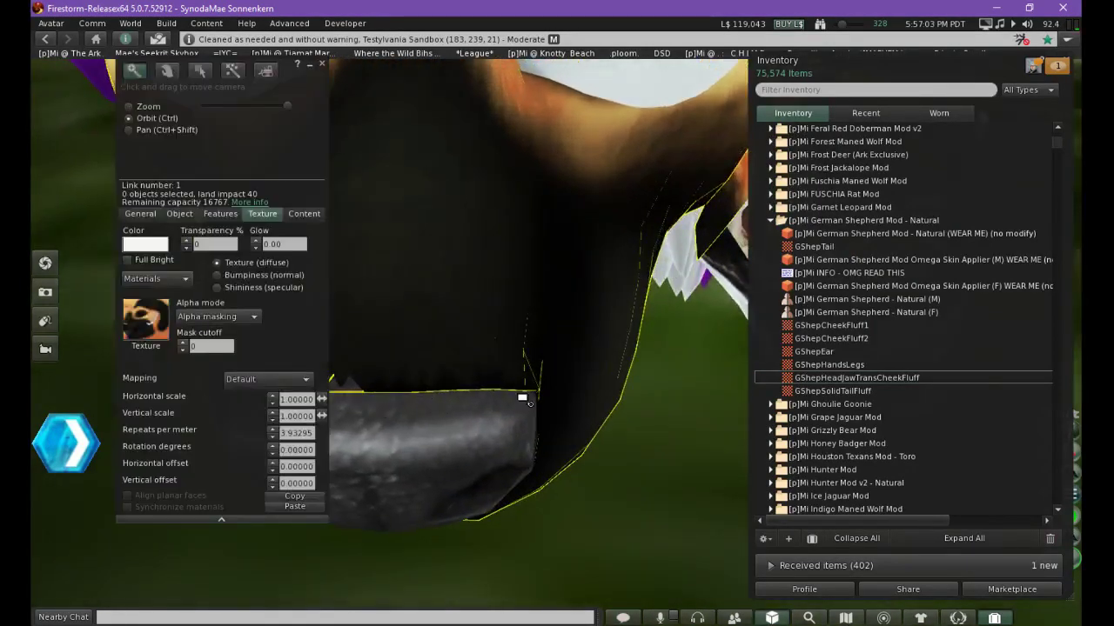
alt+drag(487, 401, 532, 406)
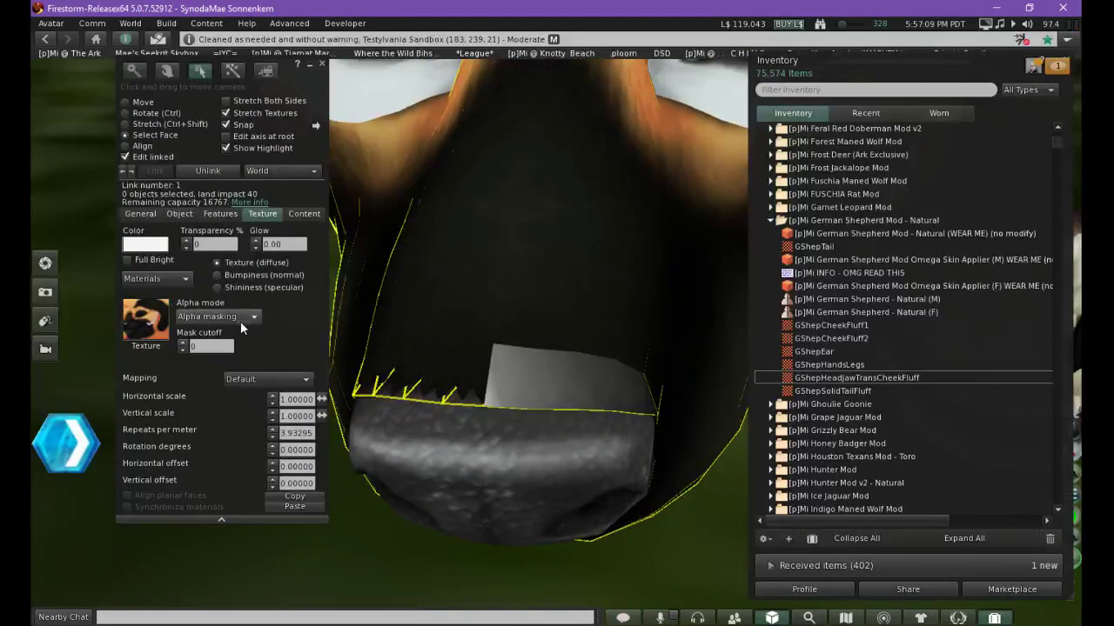
Set the selected head face to alpha masking with a mask cutoff of 100
click(240, 321)
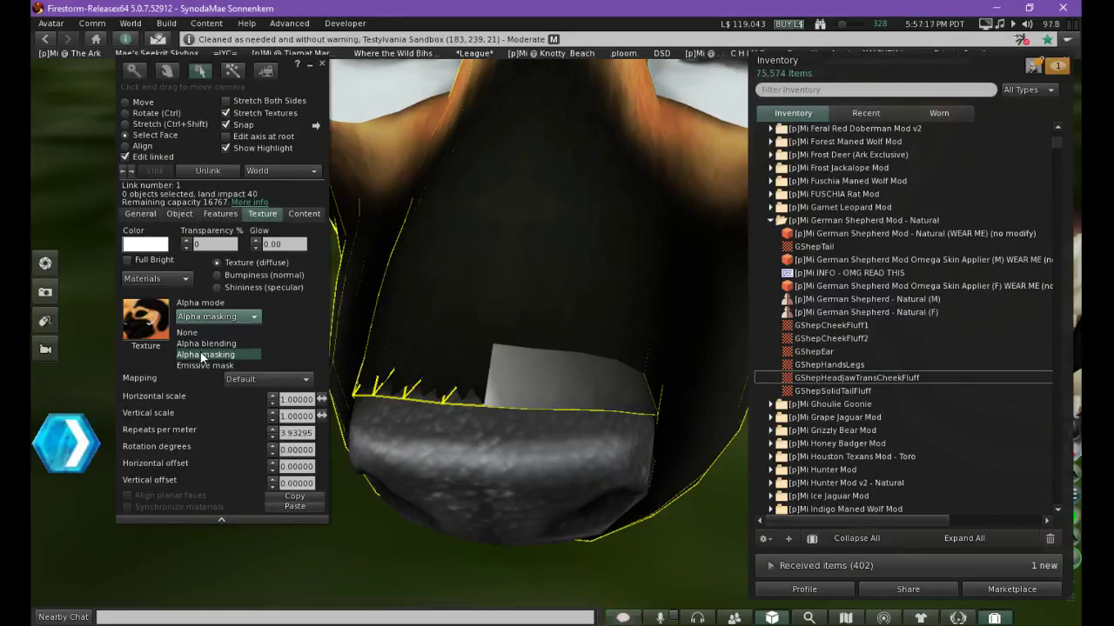
click(210, 354)
click(211, 348)
text(100)
key(Return)
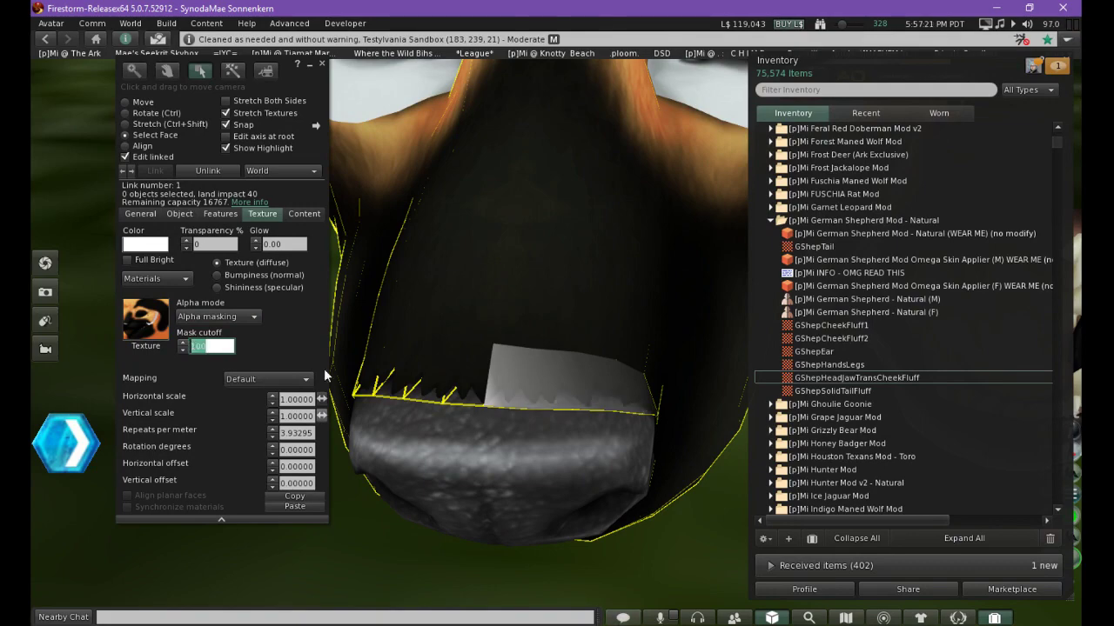
Inspect the head texture's cheek fluff edges, and close the build editor and the inventory
click(541, 237)
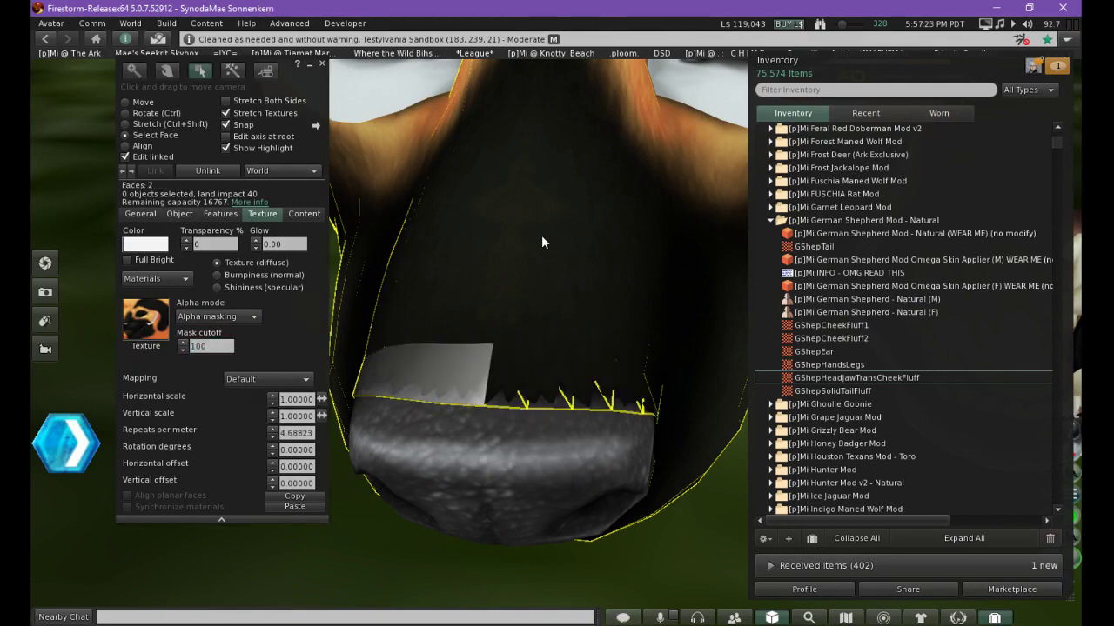
alt+drag(499, 353, 541, 312)
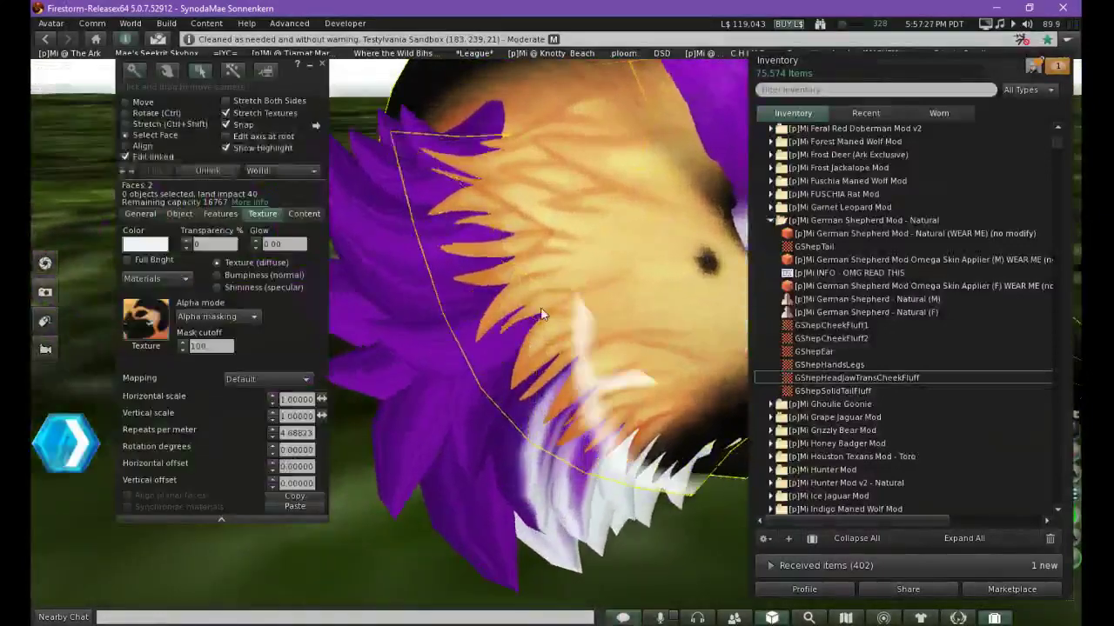
alt+drag(656, 314, 509, 384)
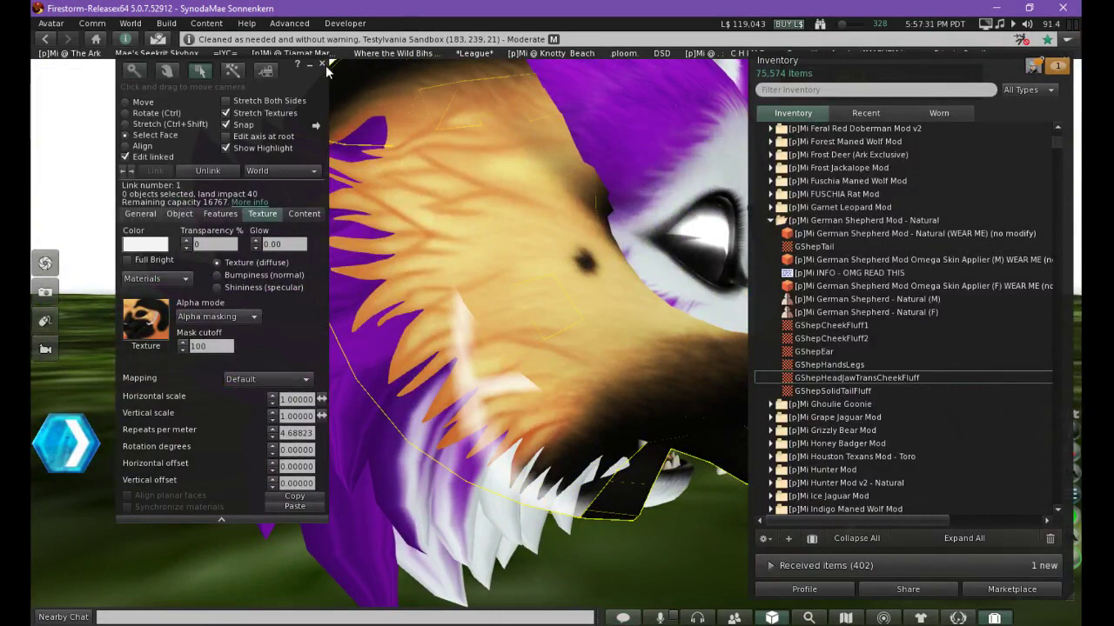
click(323, 65)
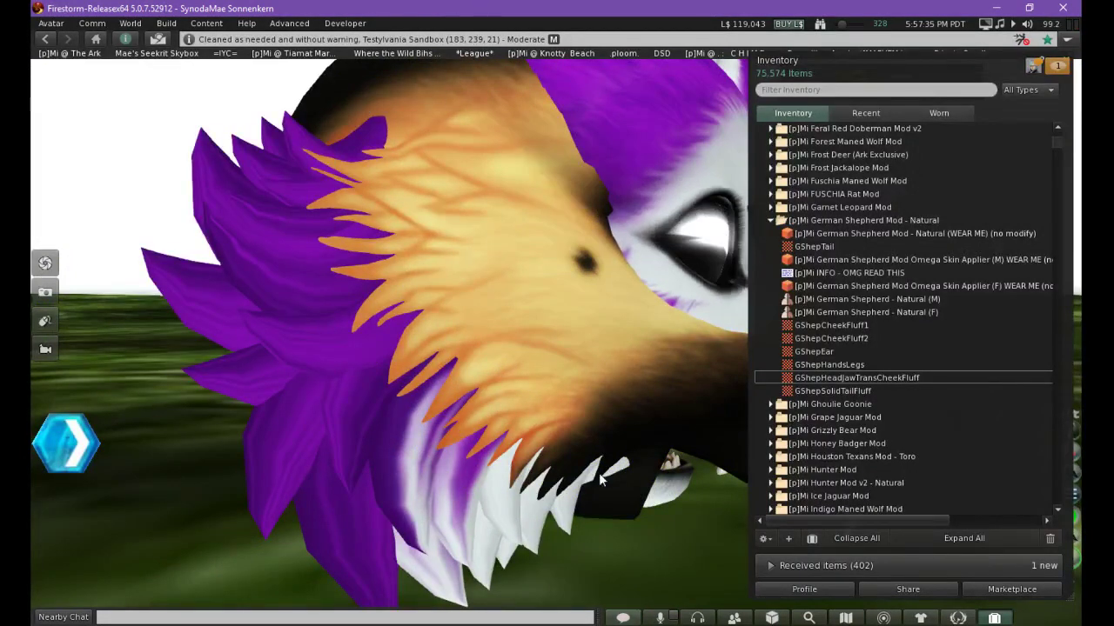
click(996, 618)
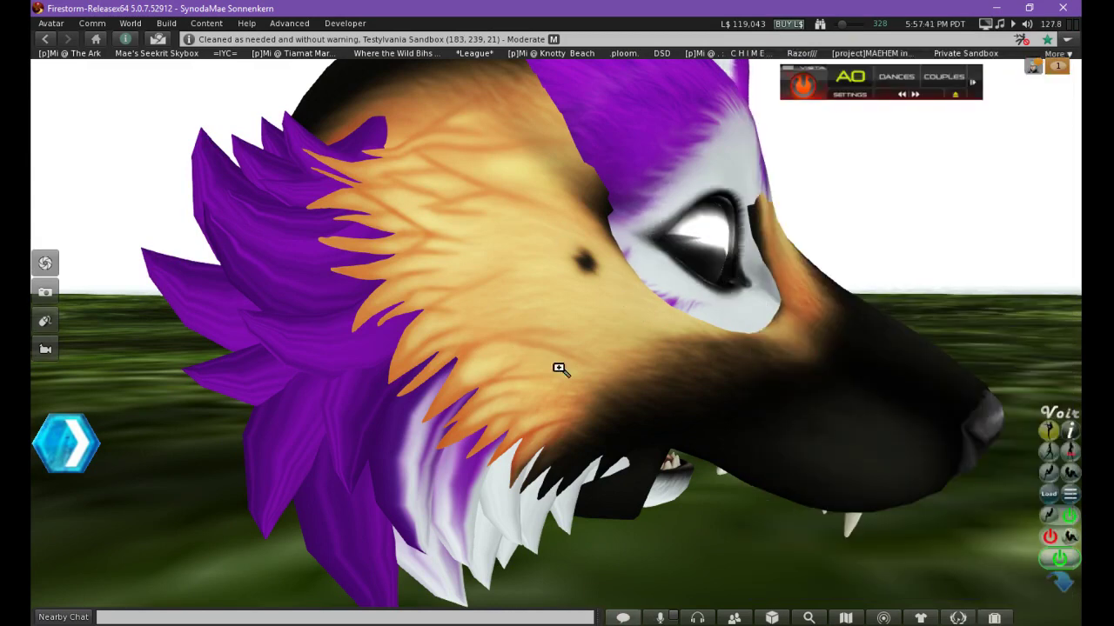
Open the dog head for editing, viewed from the front
alt+click(587, 279)
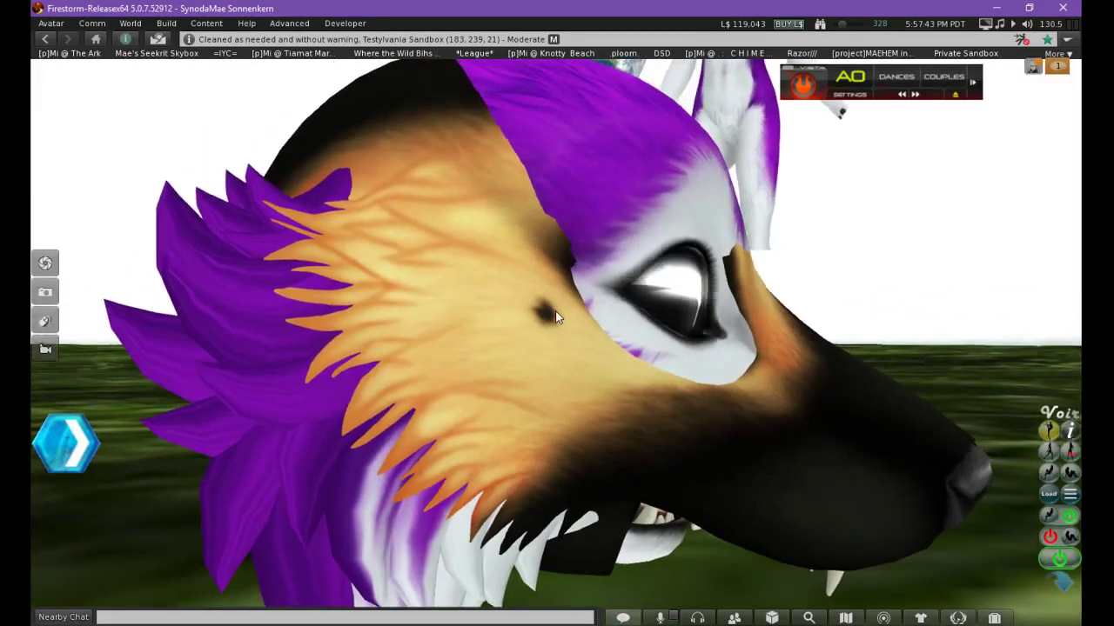
alt+drag(557, 318, 715, 364)
alt+drag(731, 309, 533, 324)
right_click(558, 333)
click(604, 376)
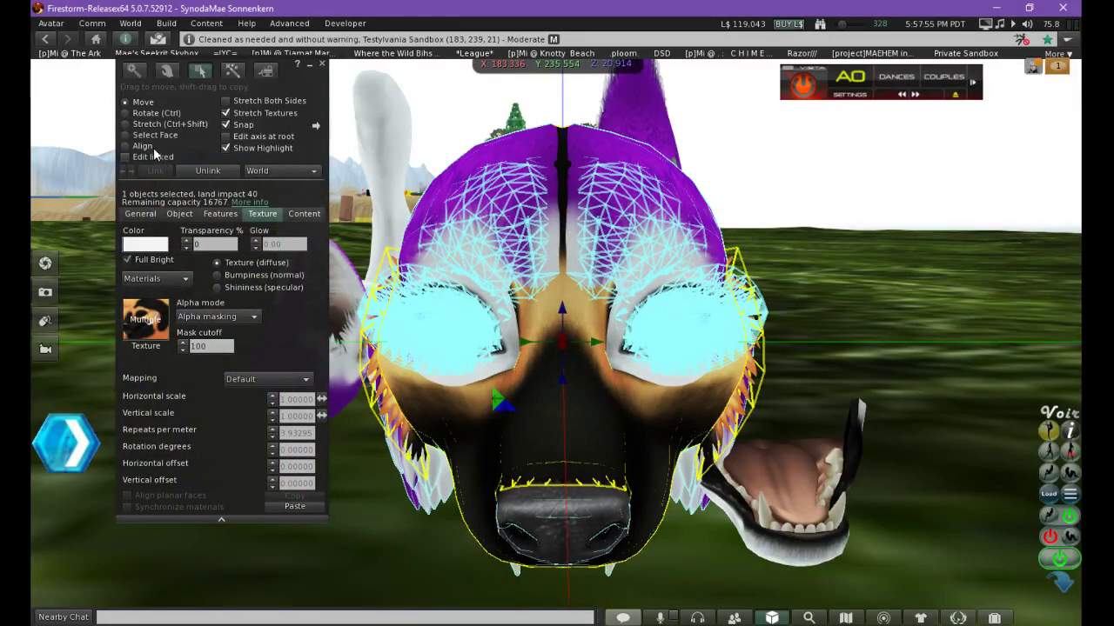
Switch from face selection to editing individual linked parts and select the eyelid piece beside the muzzle
click(153, 135)
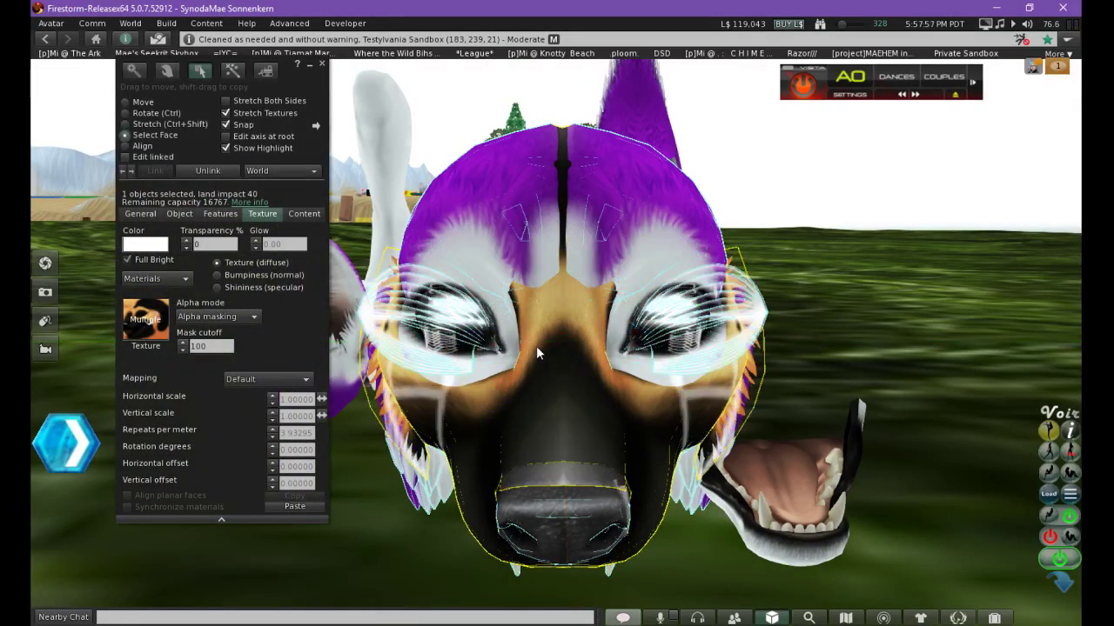
click(504, 345)
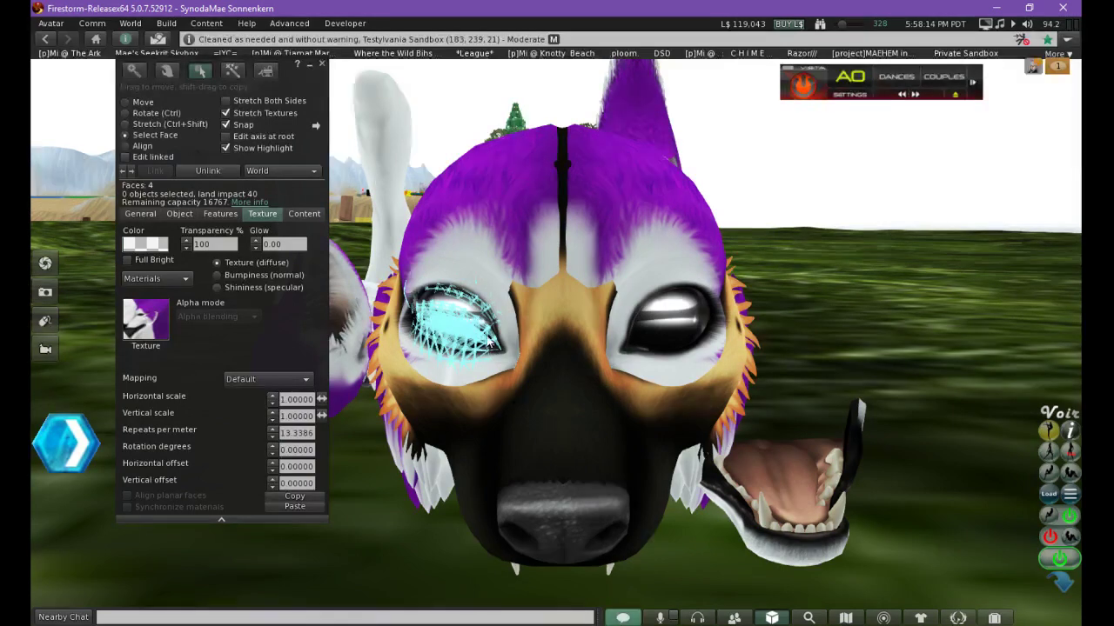
click(130, 102)
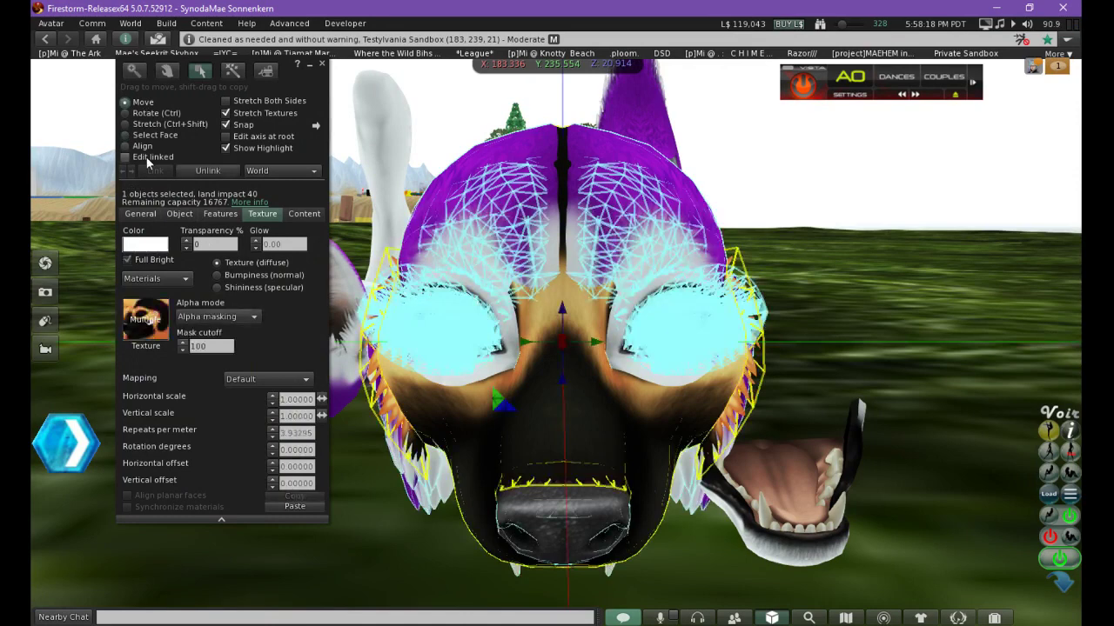
click(146, 158)
click(548, 410)
key(ctrl+b)
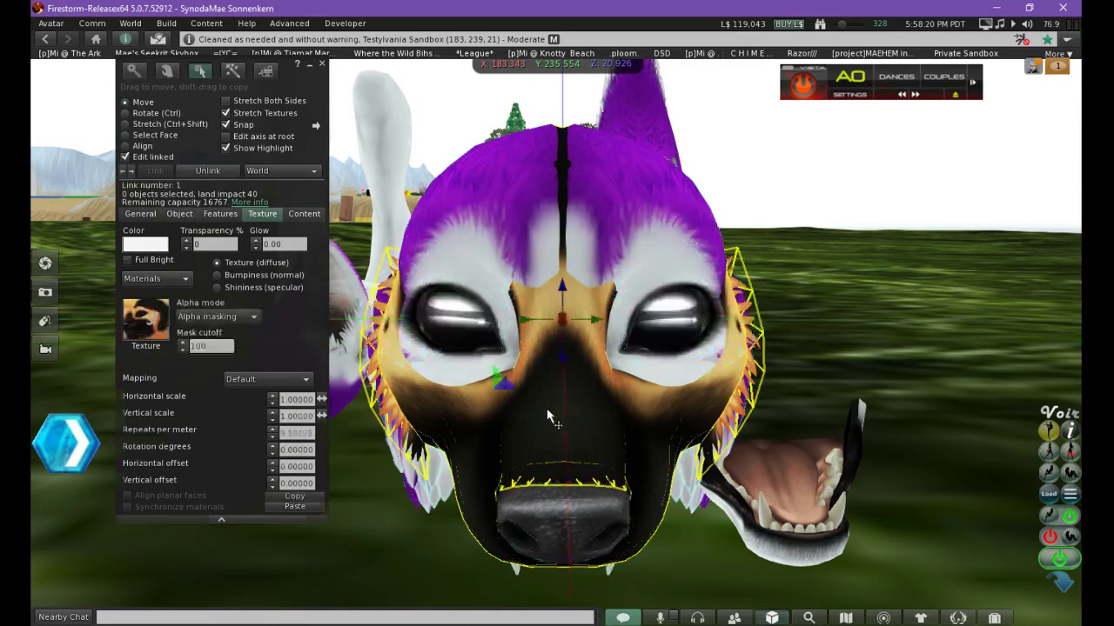
click(510, 360)
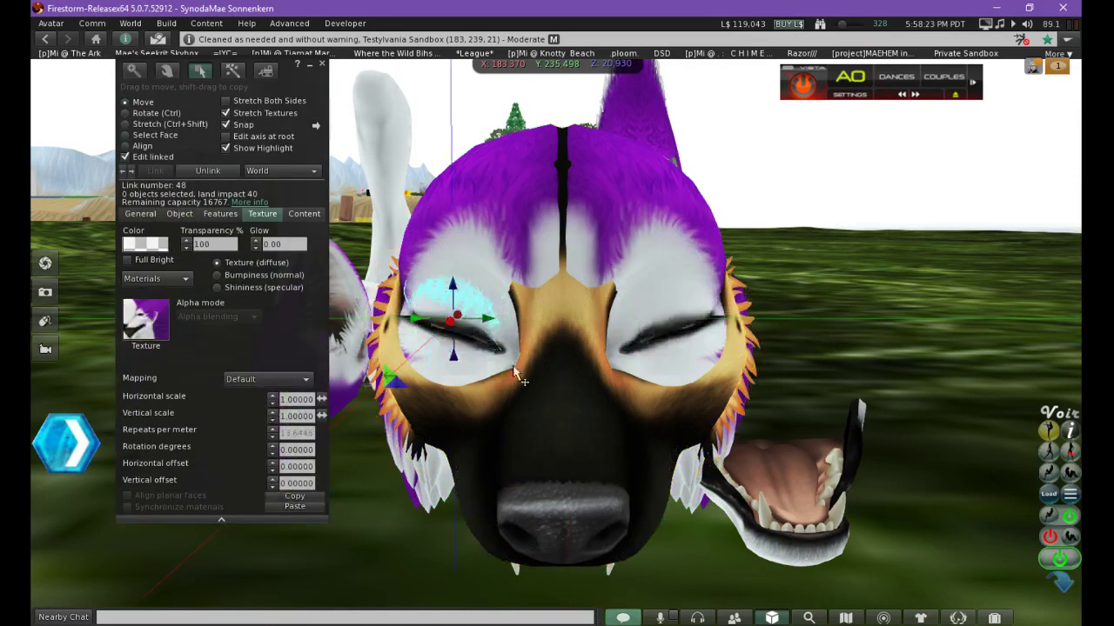
scroll(522, 380, up, 3)
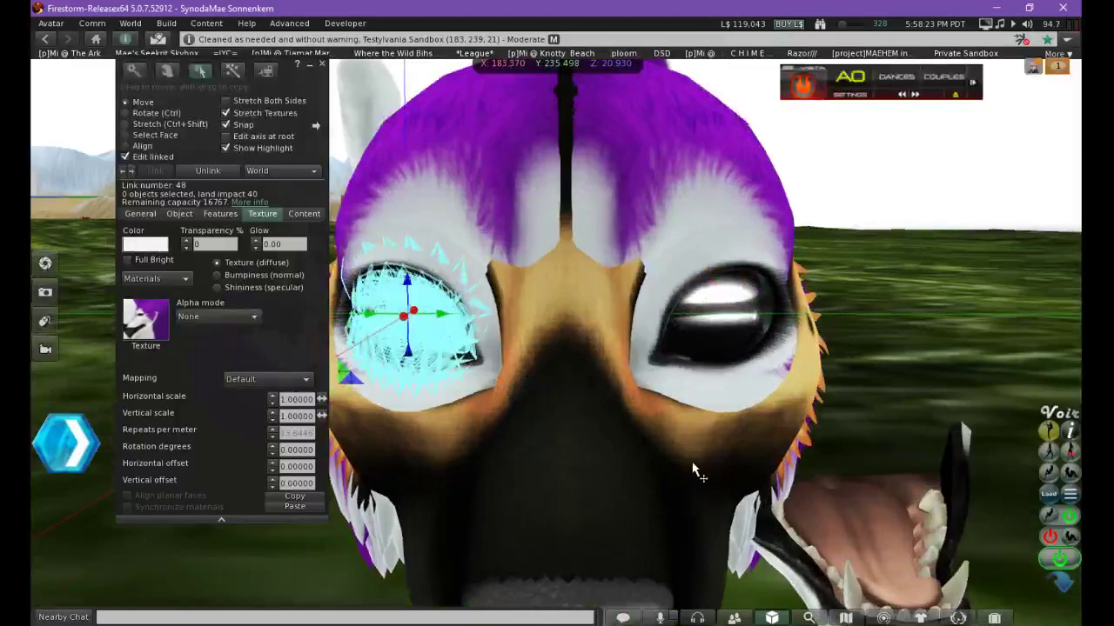
Highlight transparent parts, clear the selection and reselect the linked eyelid piece around the same eye
key(ctrl+alt+t)
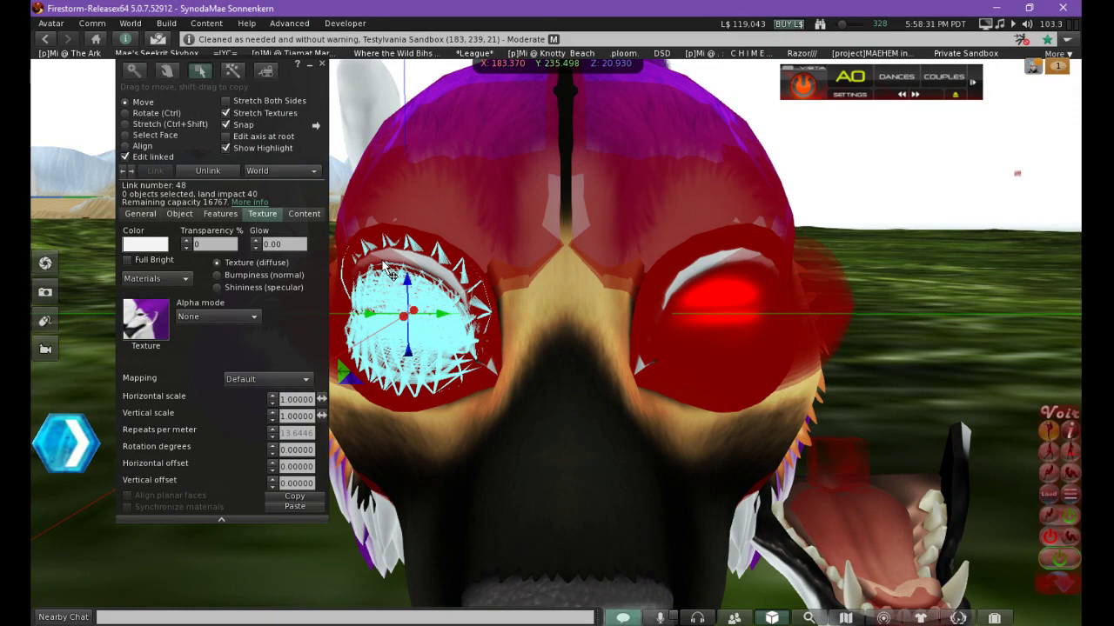
click(984, 259)
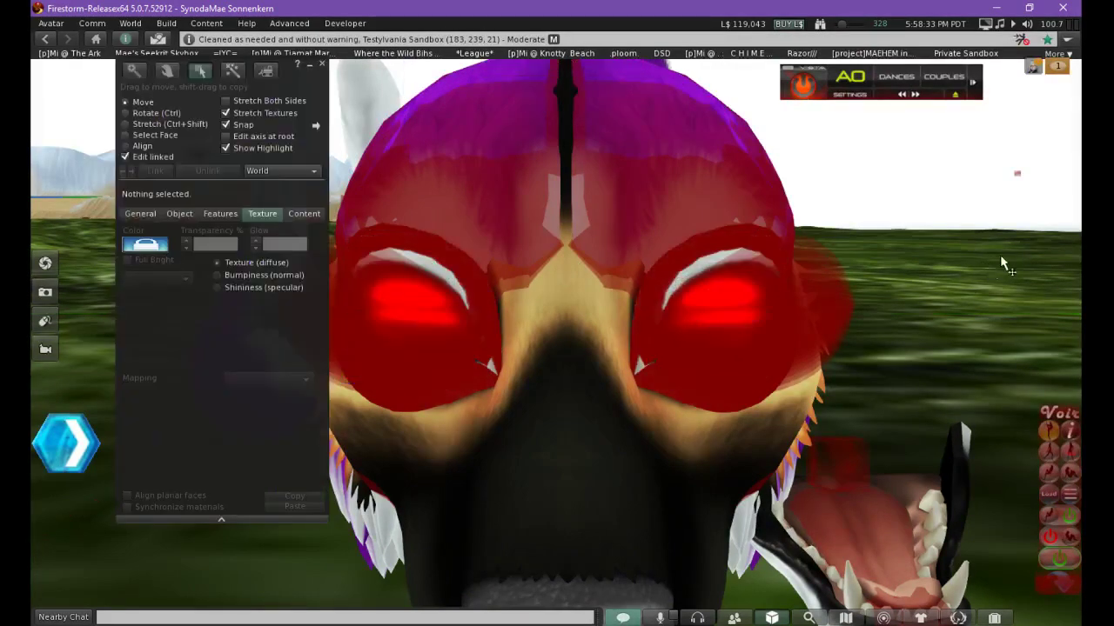
click(413, 315)
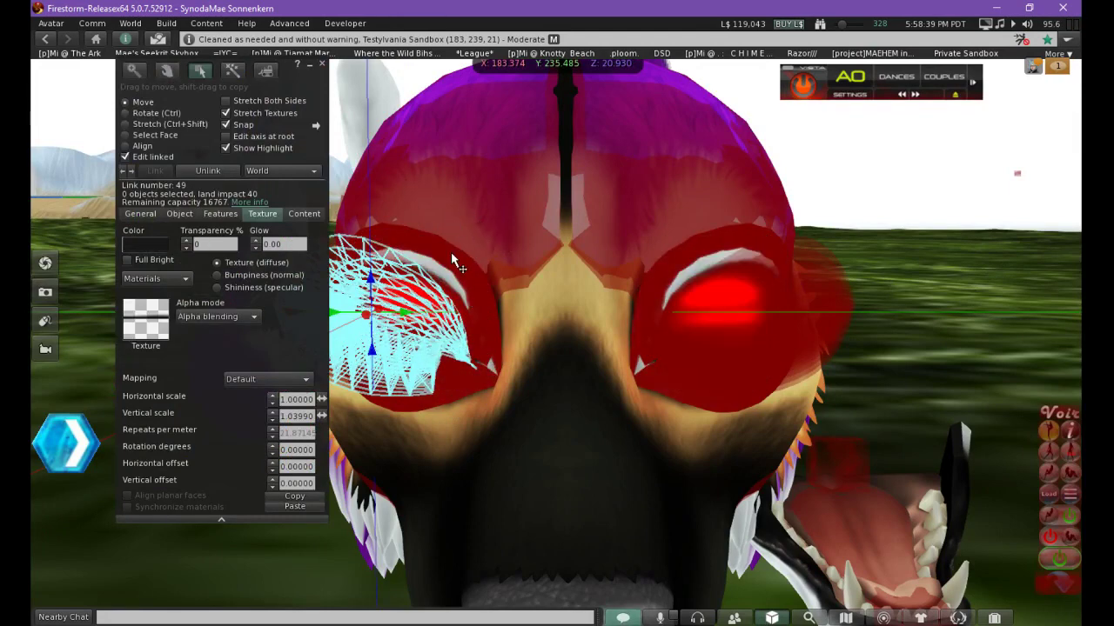
click(483, 328)
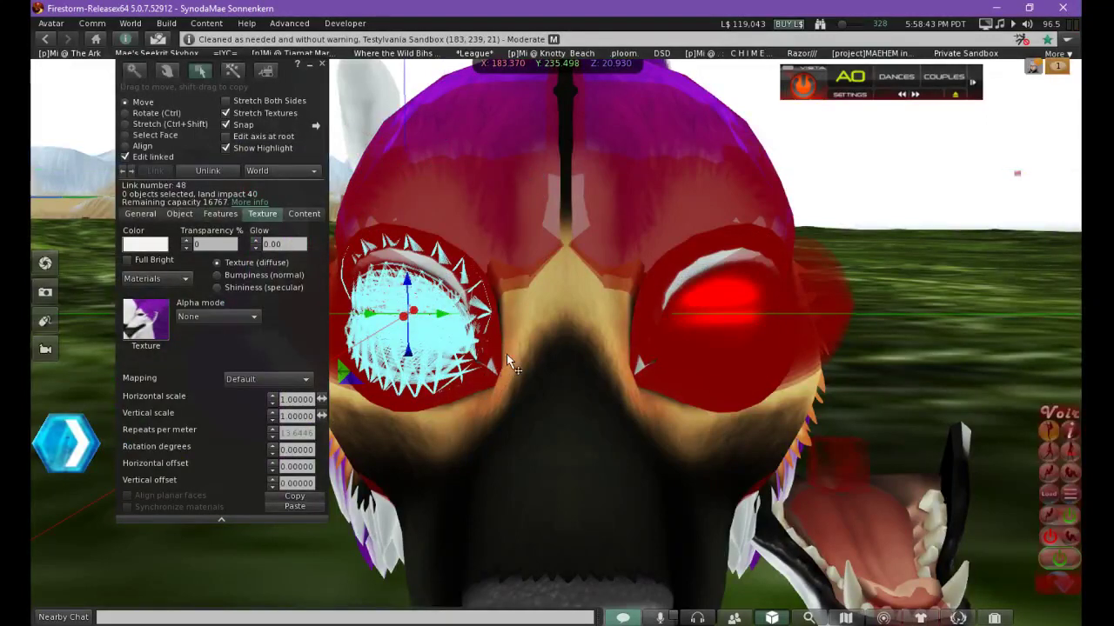
Apply the GShepHeadJawTransCheekFluff texture from the inventory to the selected eyelid piece
click(994, 618)
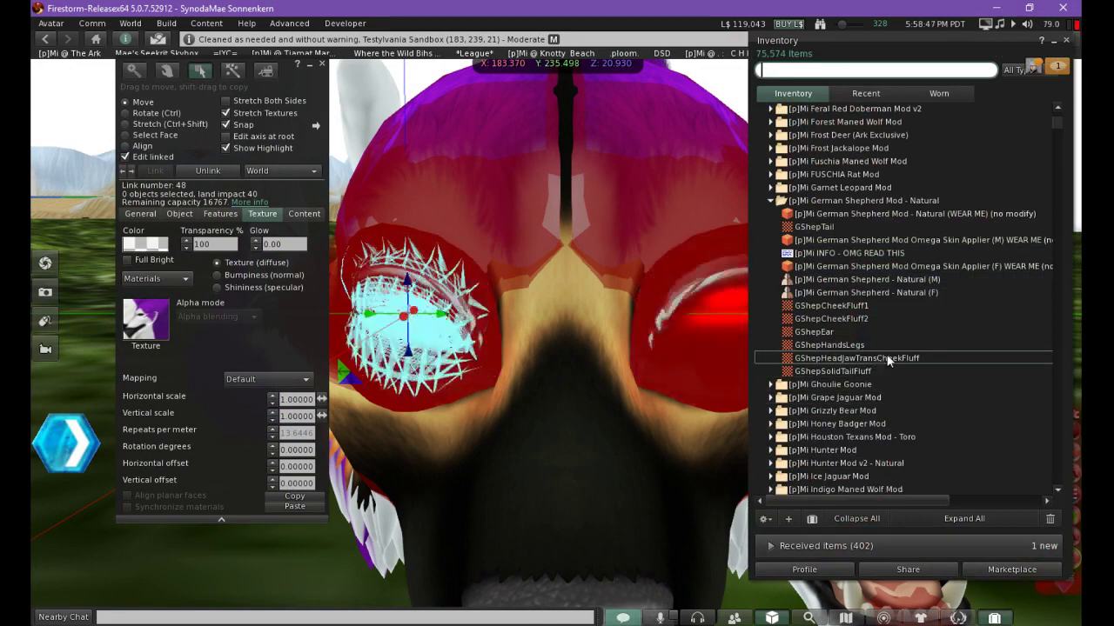
drag(889, 360, 150, 331)
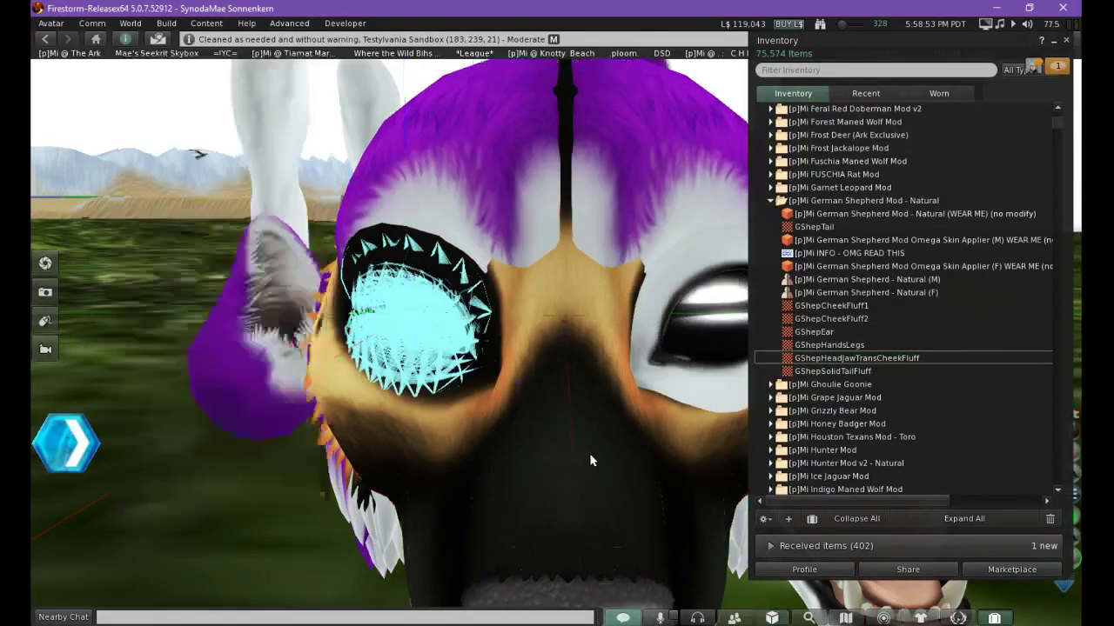
click(590, 456)
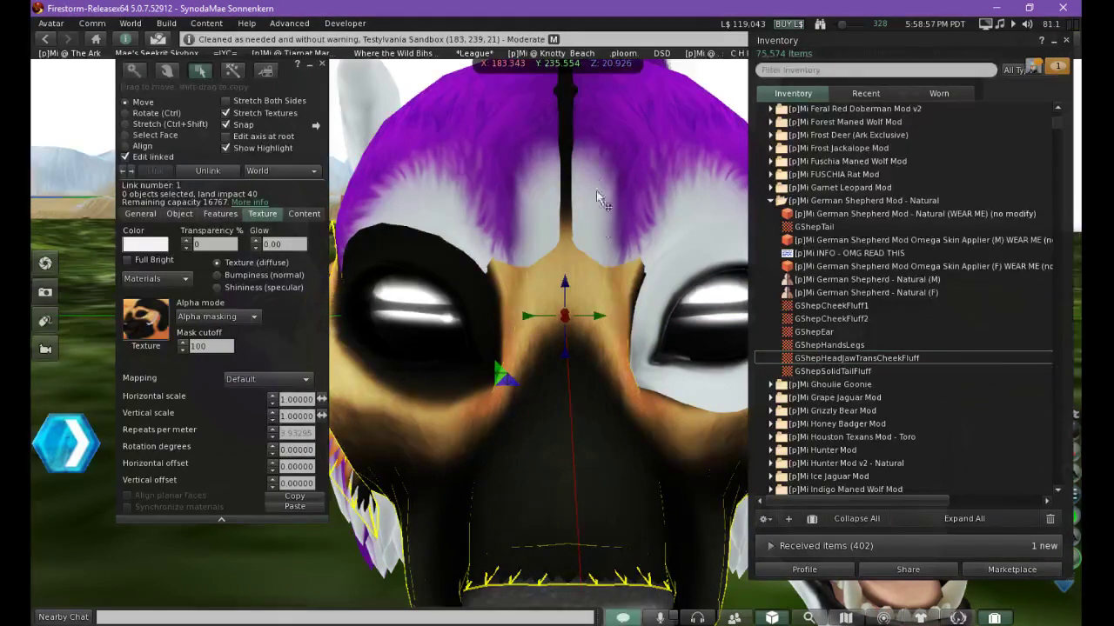
Apply the GShepHeadJawTransCheekFluff texture to the eyelid piece of the opposite eye
click(640, 368)
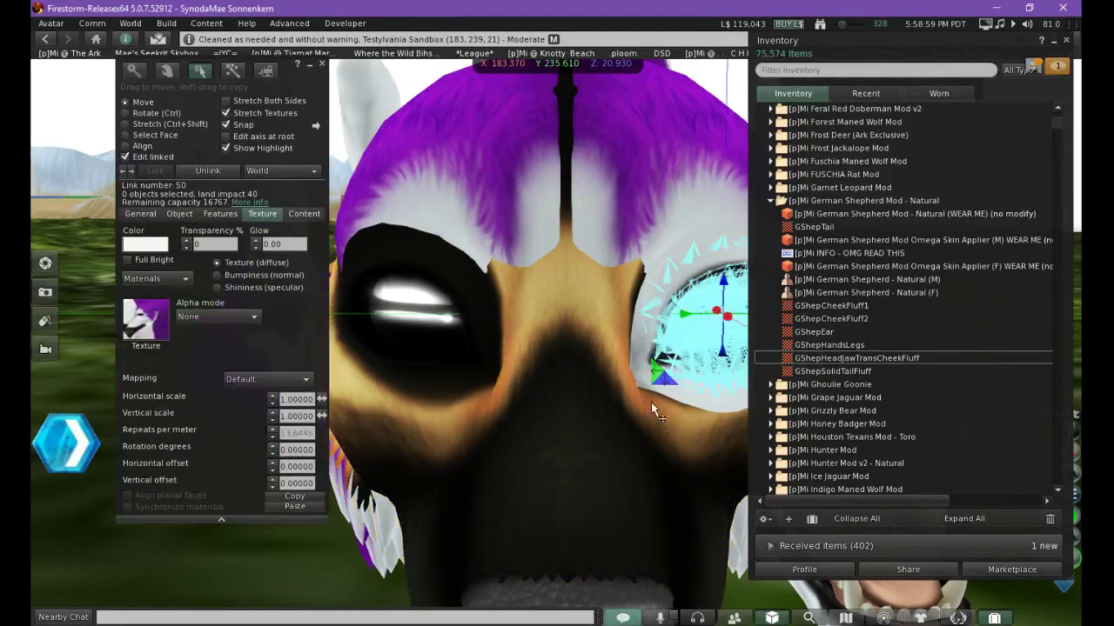
drag(817, 359, 645, 367)
alt+drag(592, 255, 546, 350)
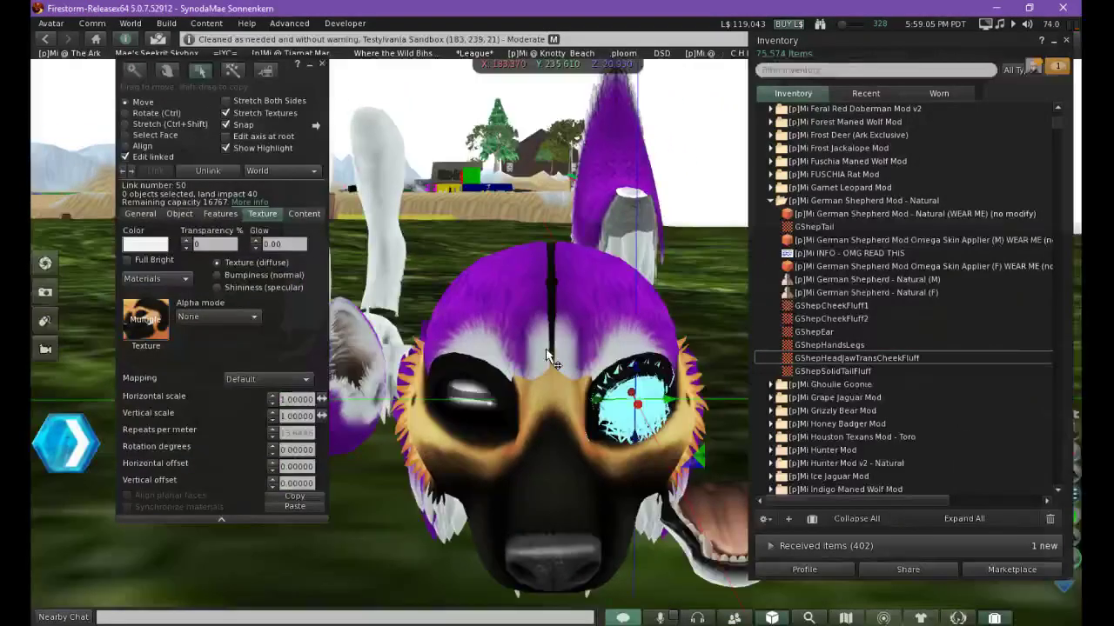
Turn on the highlighting of transparent parts and clear the current selection
key(ctrl+alt+t)
click(511, 318)
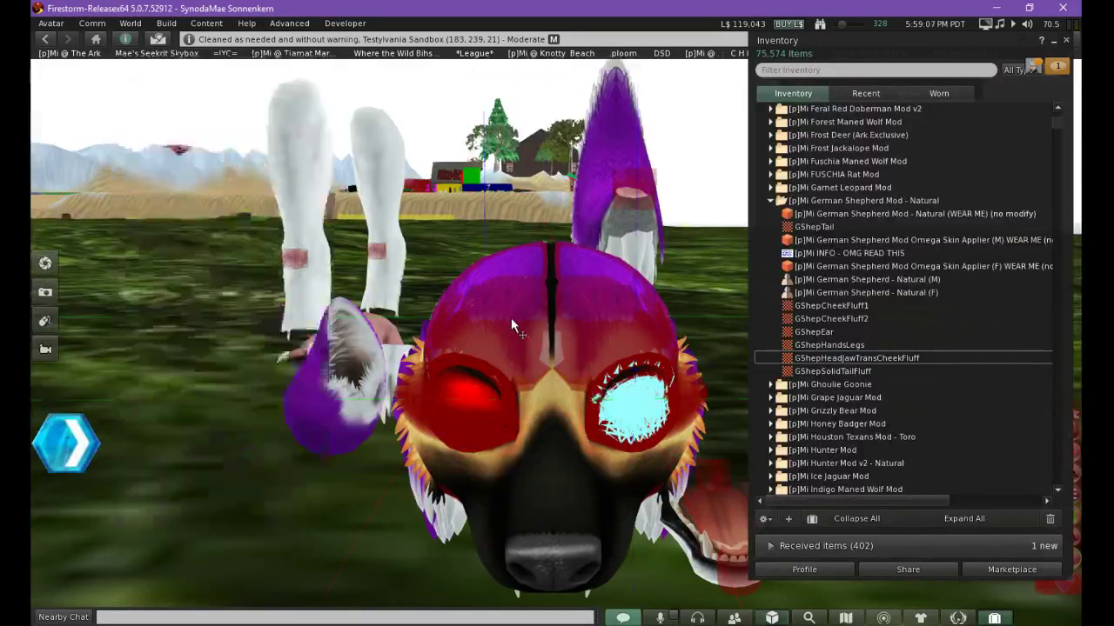
click(714, 305)
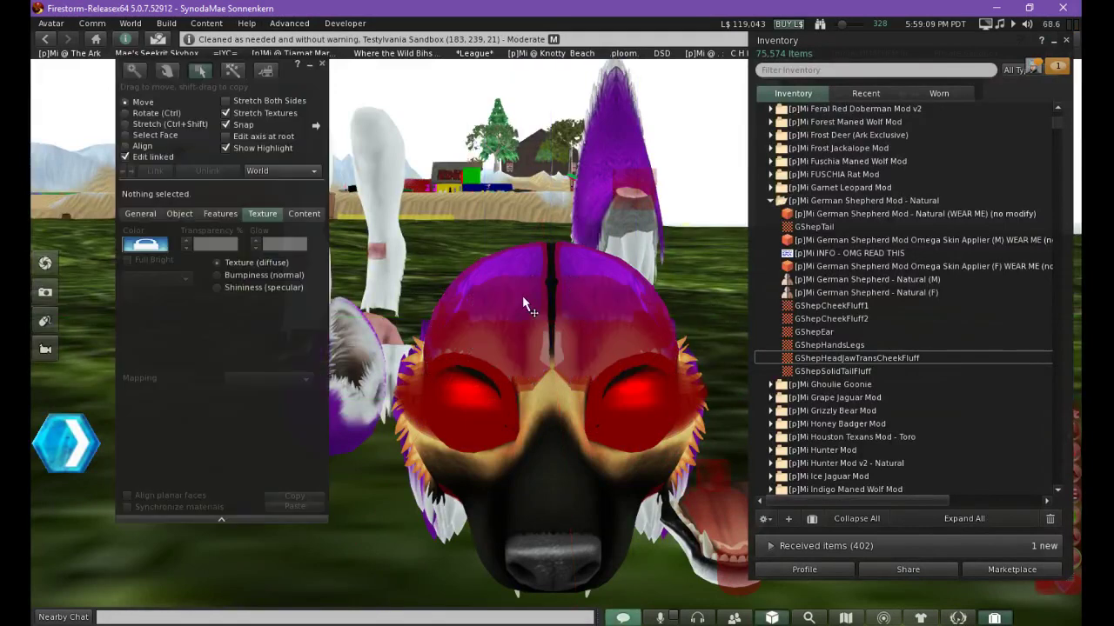
Separate the overlapping forehead layers by lifting the first pair above the head and shifting it sideways with the next pair
click(505, 306)
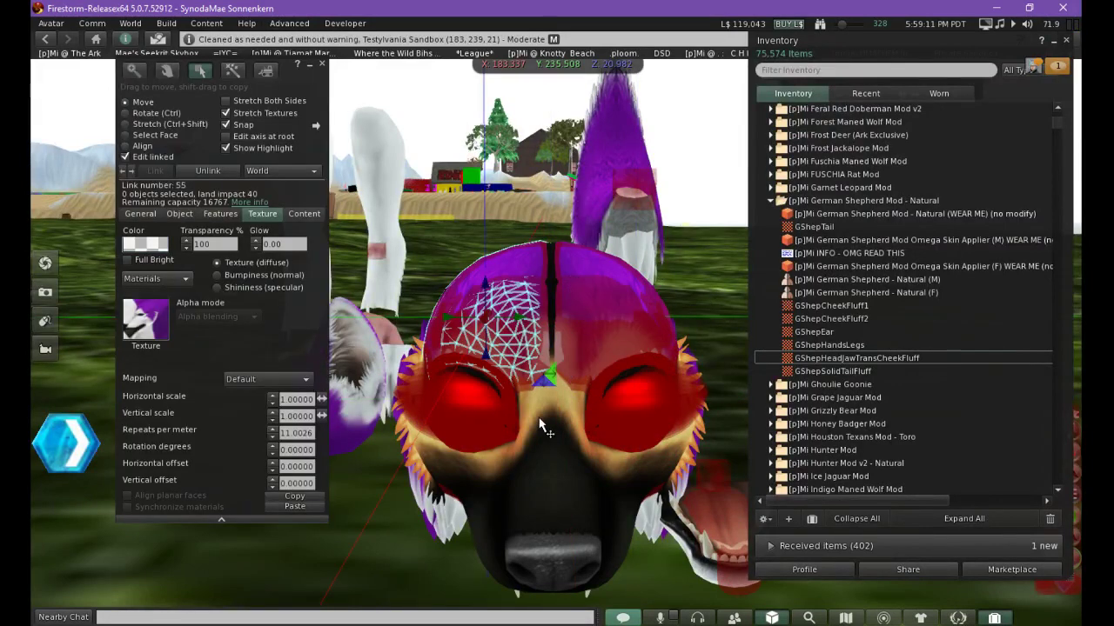
shift+click(589, 320)
drag(552, 284, 552, 118)
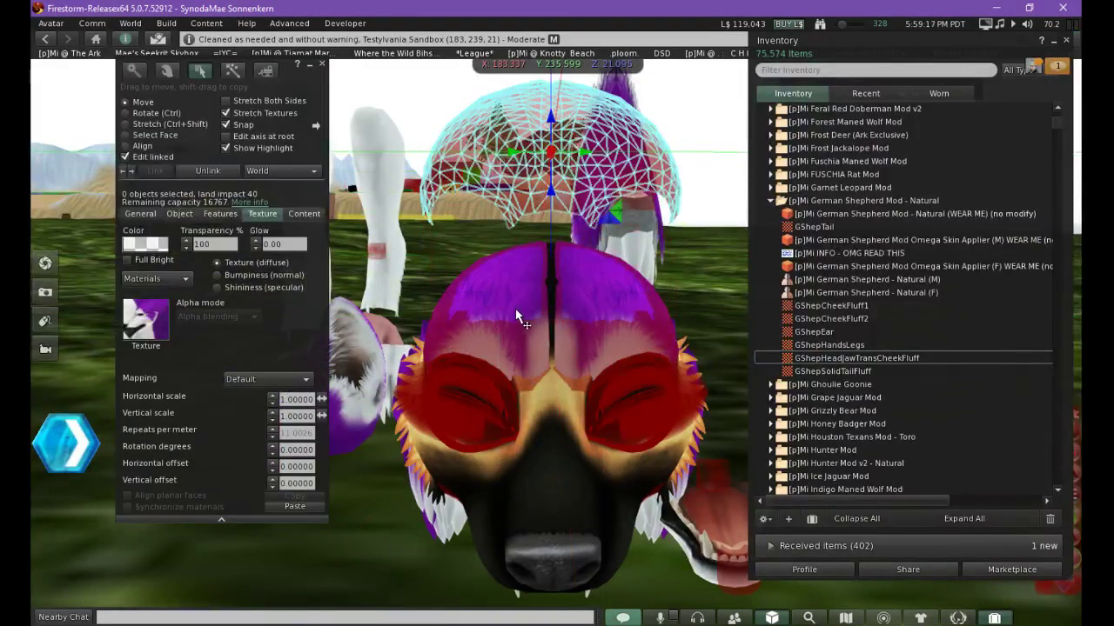
click(514, 296)
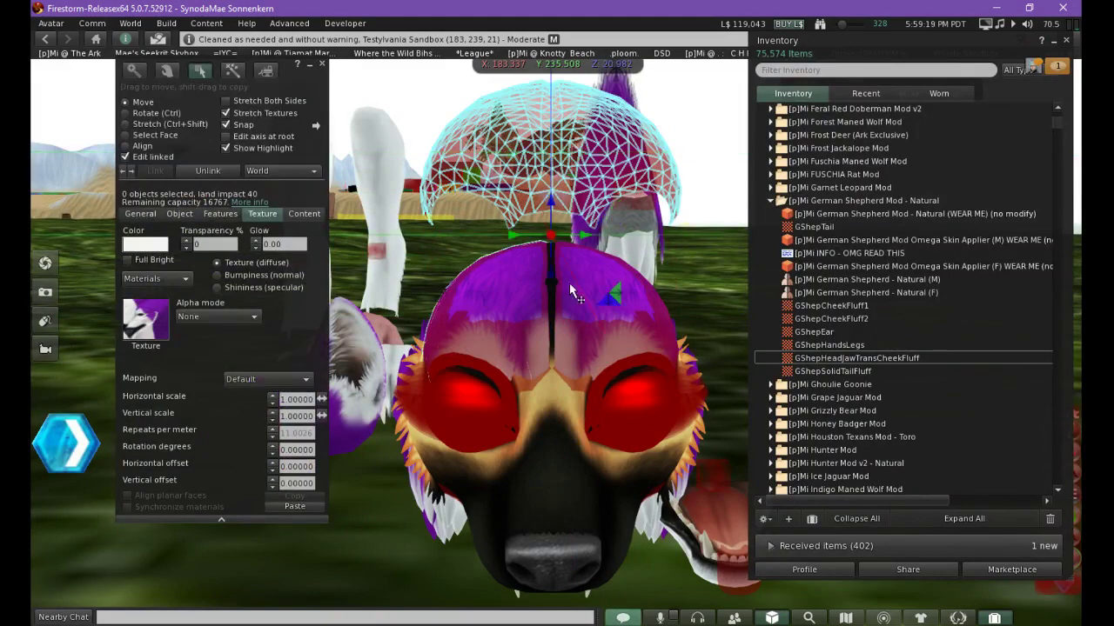
drag(582, 237, 350, 249)
Add the two forehead pieces still on the head to the selection and apply the GShepHeadJawTransCheekFluff texture to all of them
shift+click(510, 297)
shift+click(590, 295)
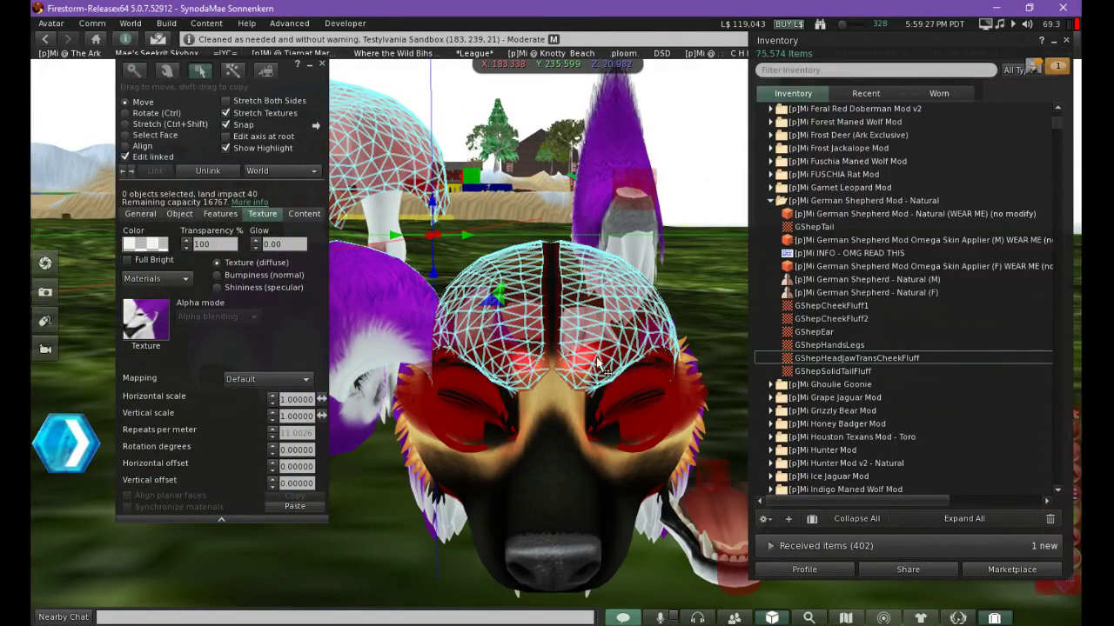
scroll(549, 365, down, 1)
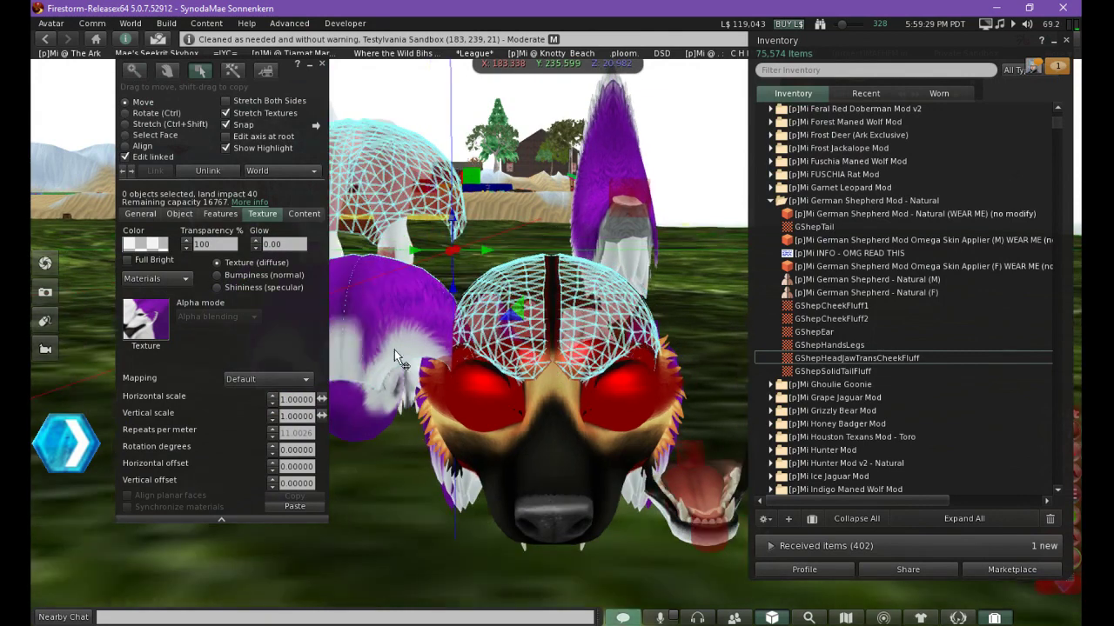
drag(844, 357, 154, 333)
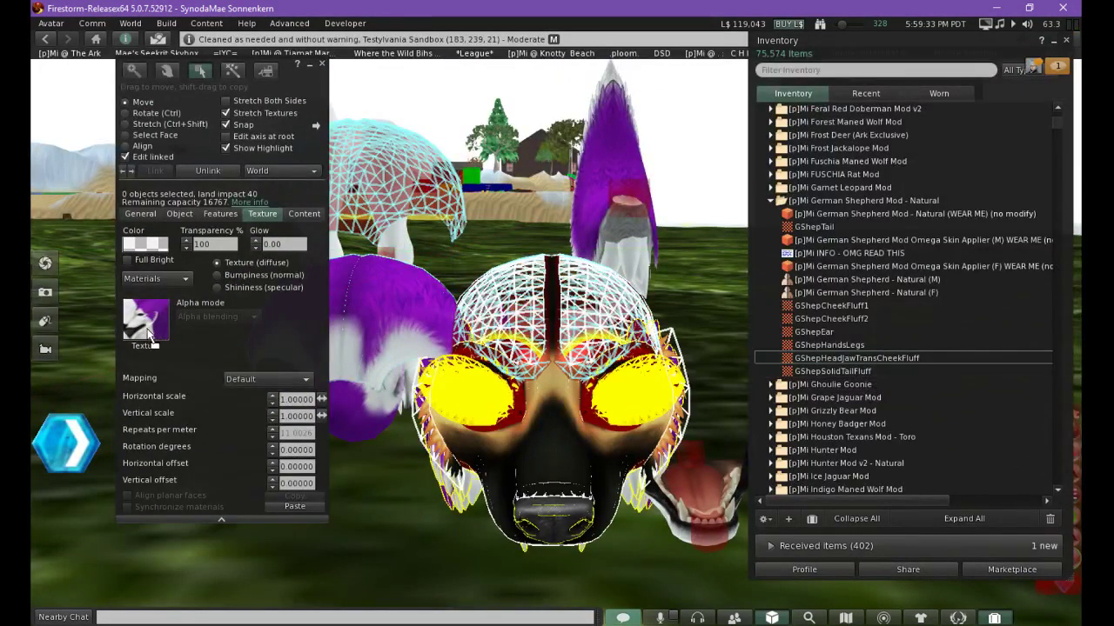
Undo the moves of the forehead pieces so they sit back on the head, and clear the selection
click(432, 373)
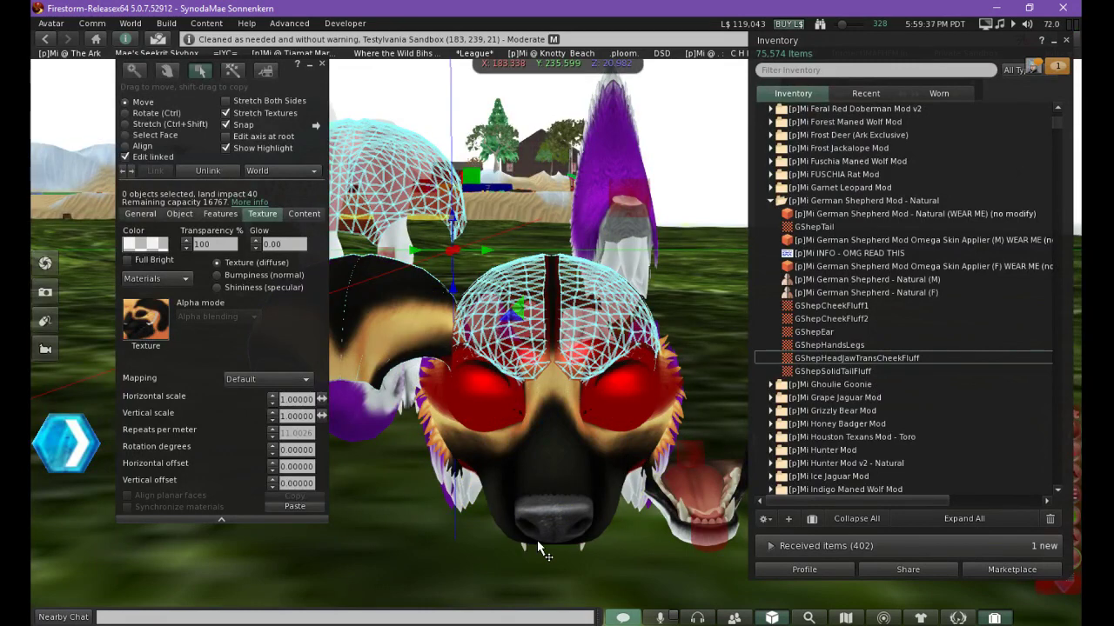
key(ctrl)
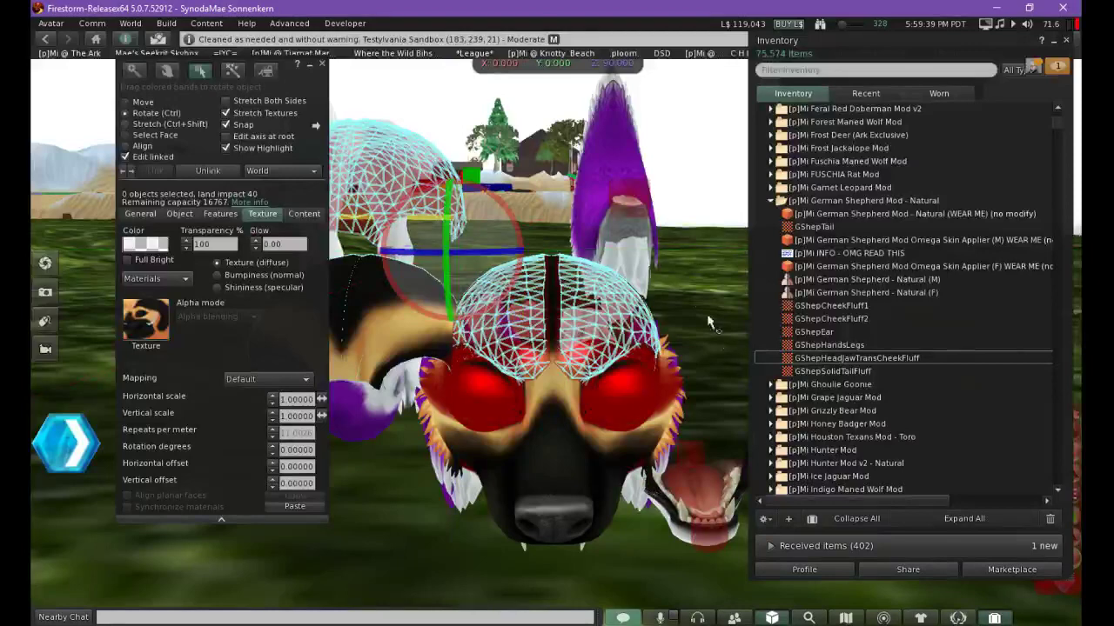
key(ctrl+z)
key(ctrl+z)
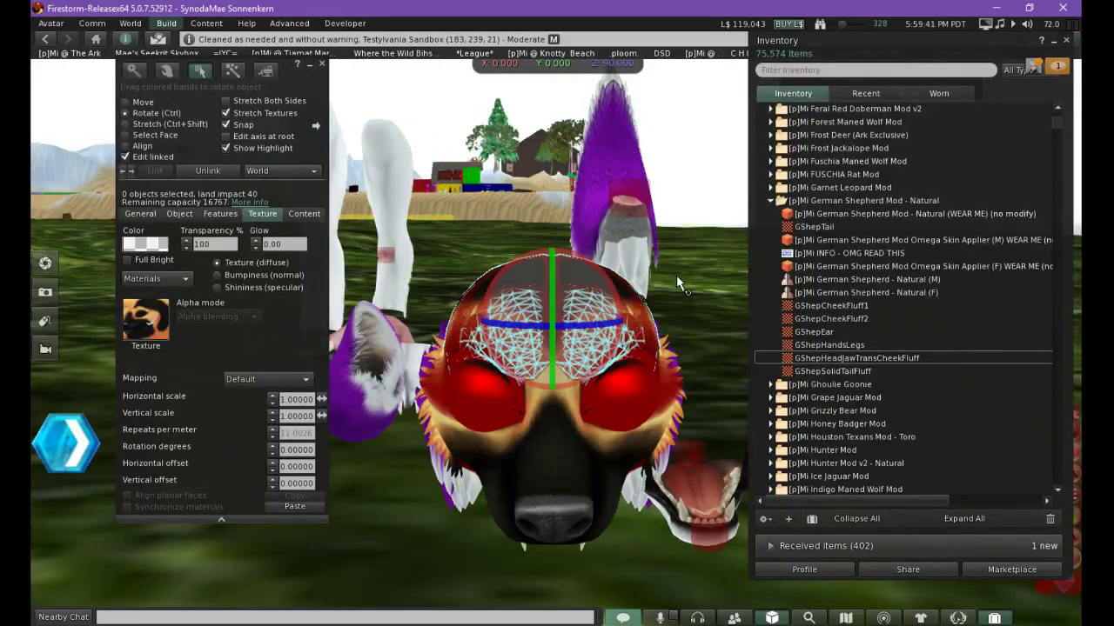
click(723, 341)
Apply the GShepHeadJawTransCheekFluff texture to the small transparent piece at the mouth corner on each side of the head
alt+drag(565, 368, 542, 340)
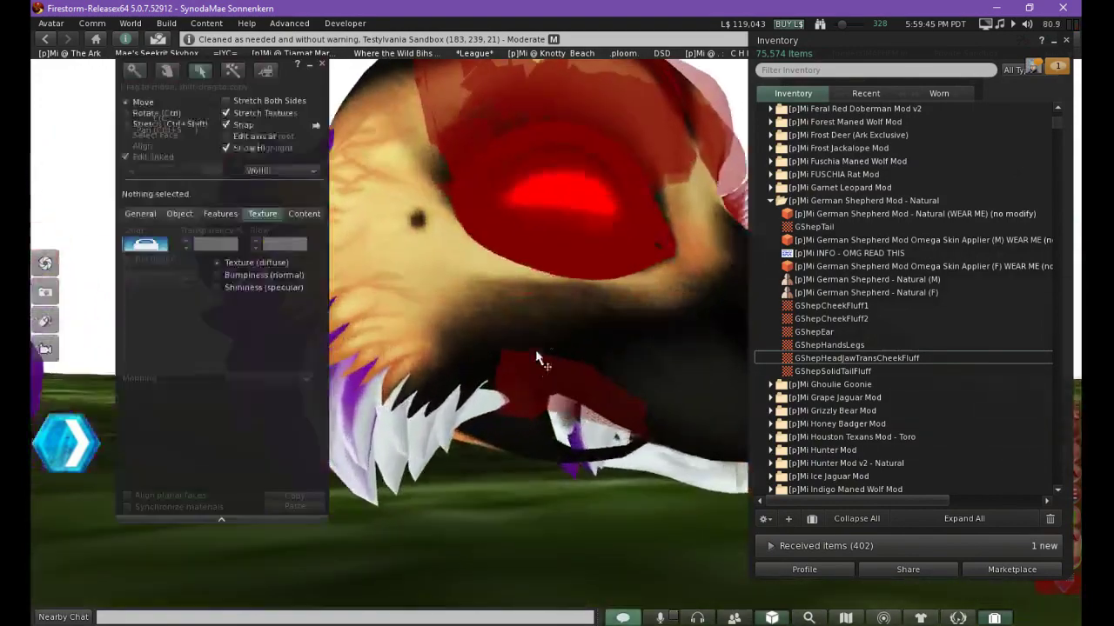
click(574, 387)
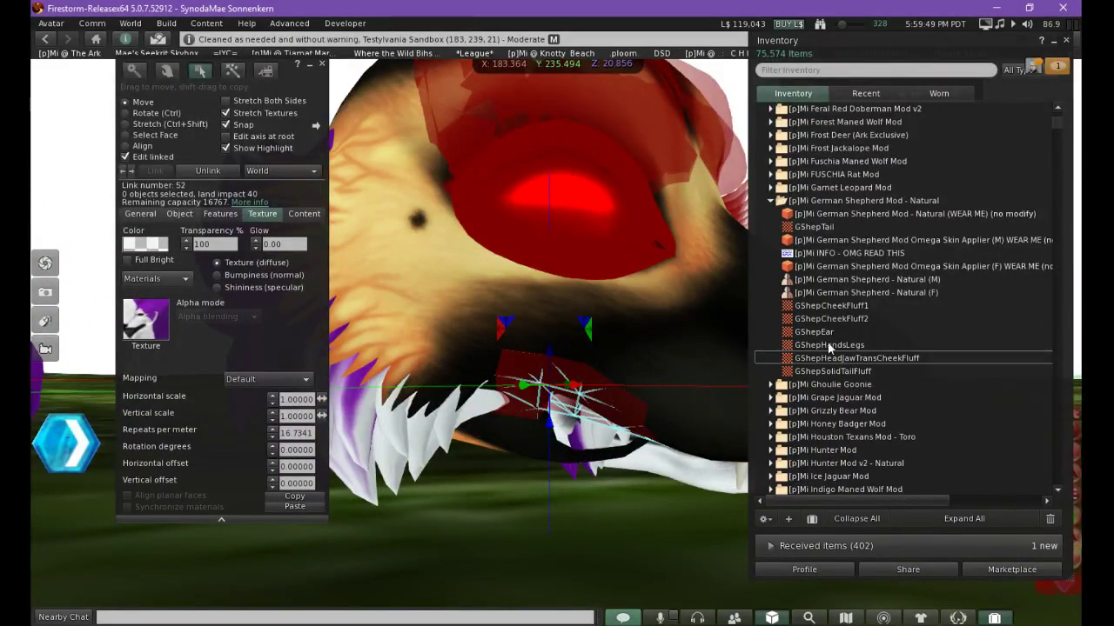
alt+click(666, 348)
drag(831, 359, 144, 322)
alt+drag(534, 329, 261, 352)
click(672, 366)
drag(831, 359, 147, 325)
Turn off linked-part editing and raise the whole head vertically, away from the lower jaw
click(322, 63)
alt+drag(696, 331, 636, 361)
click(134, 157)
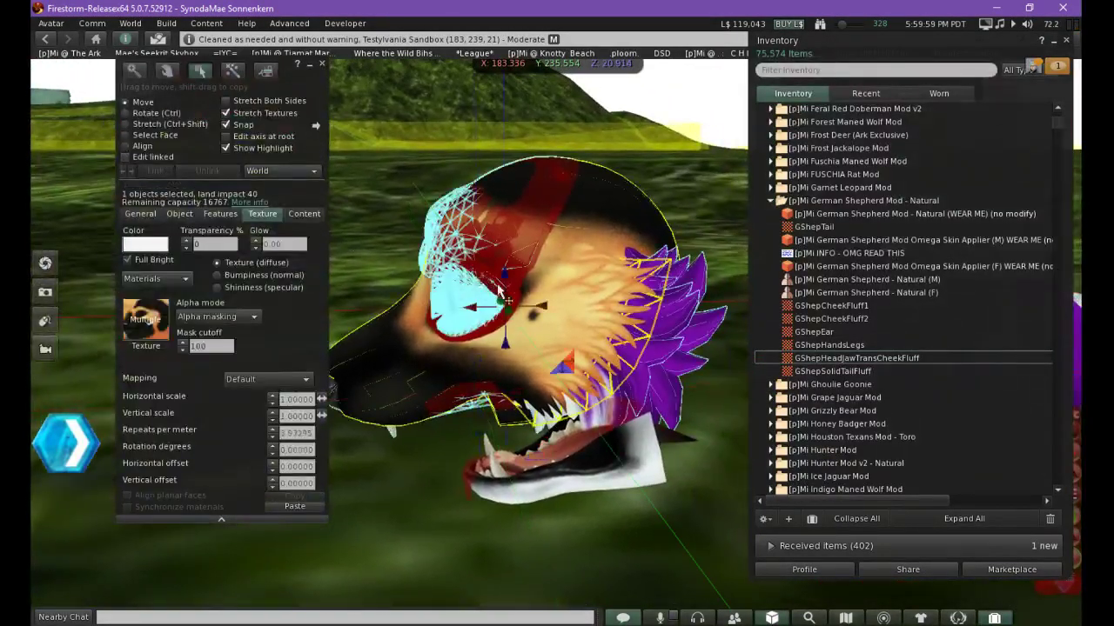
drag(507, 280, 506, 171)
alt+drag(579, 228, 570, 230)
key(ctrl+3)
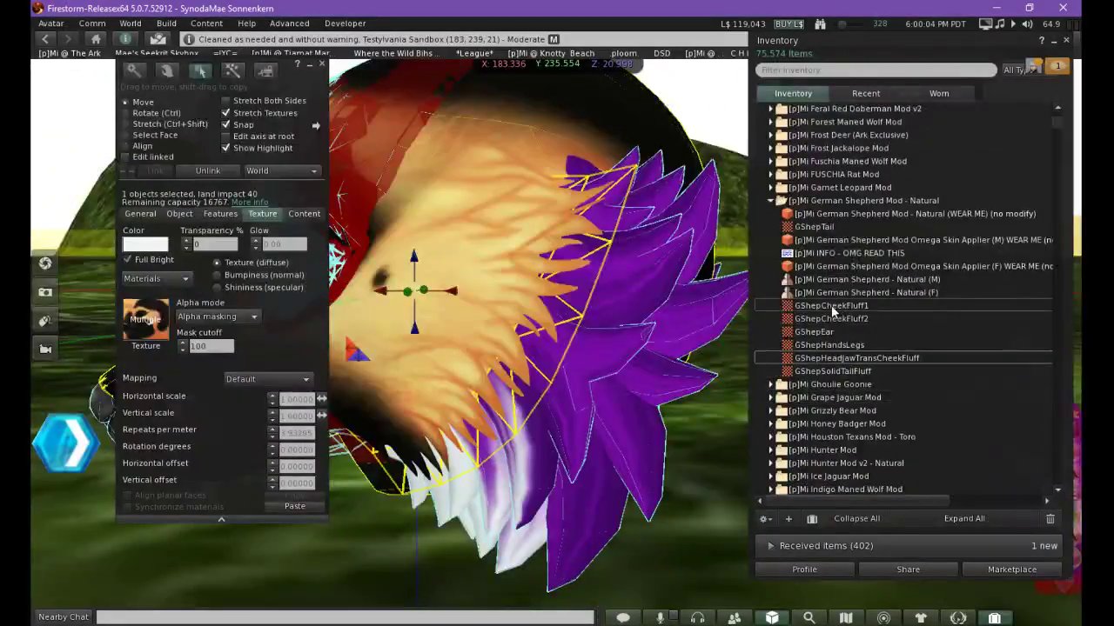
Preview the GShepCheekFluff1 and GShepCheekFluff2 textures side by side and close both previews
double_click(830, 305)
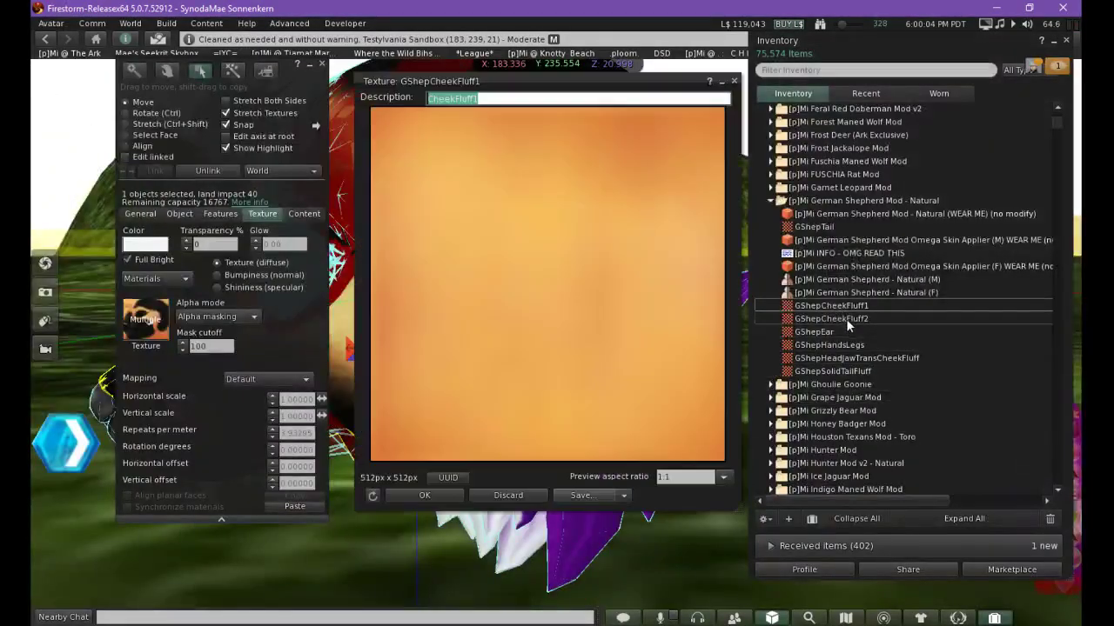
double_click(838, 318)
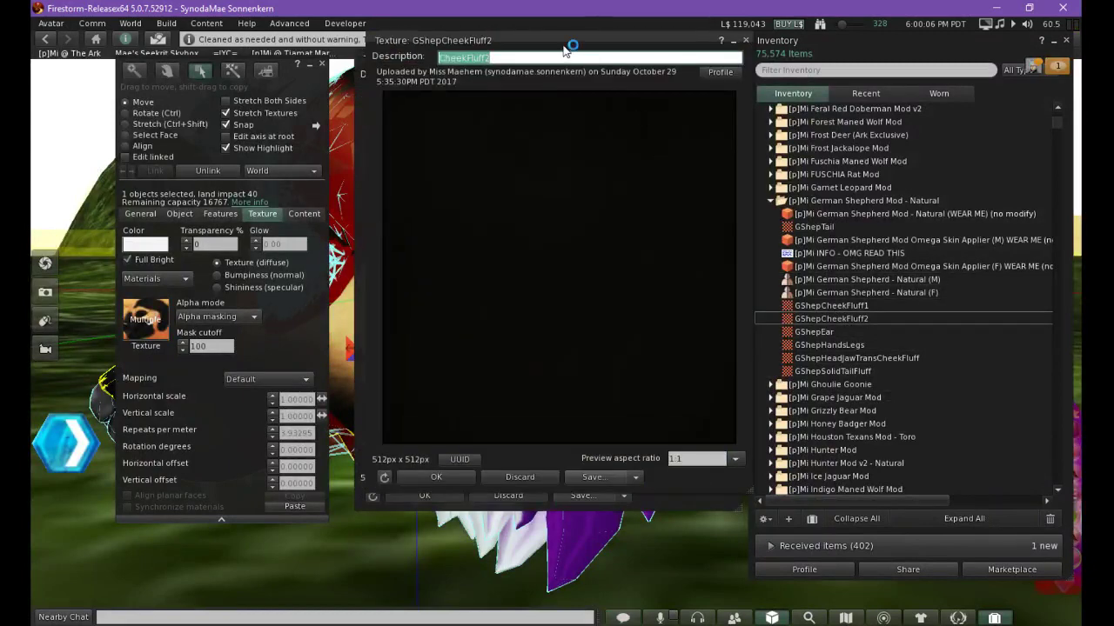
drag(564, 49, 868, 139)
click(551, 269)
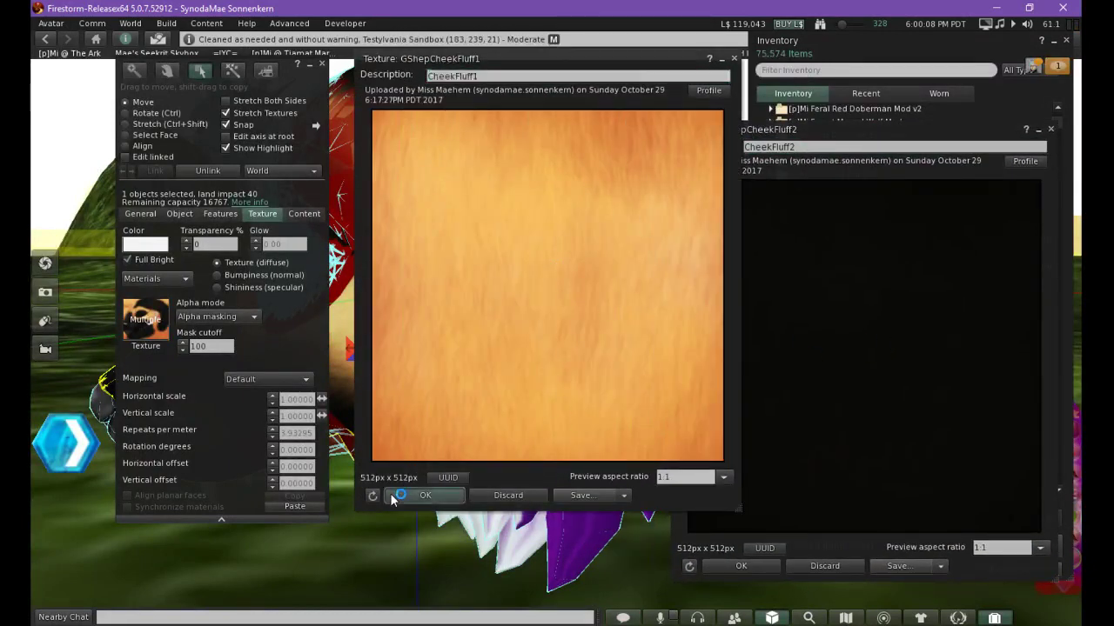
click(392, 494)
click(727, 562)
Turn linked-part editing back on and select the solid purple cheek fluff pieces on one side of the head
click(125, 157)
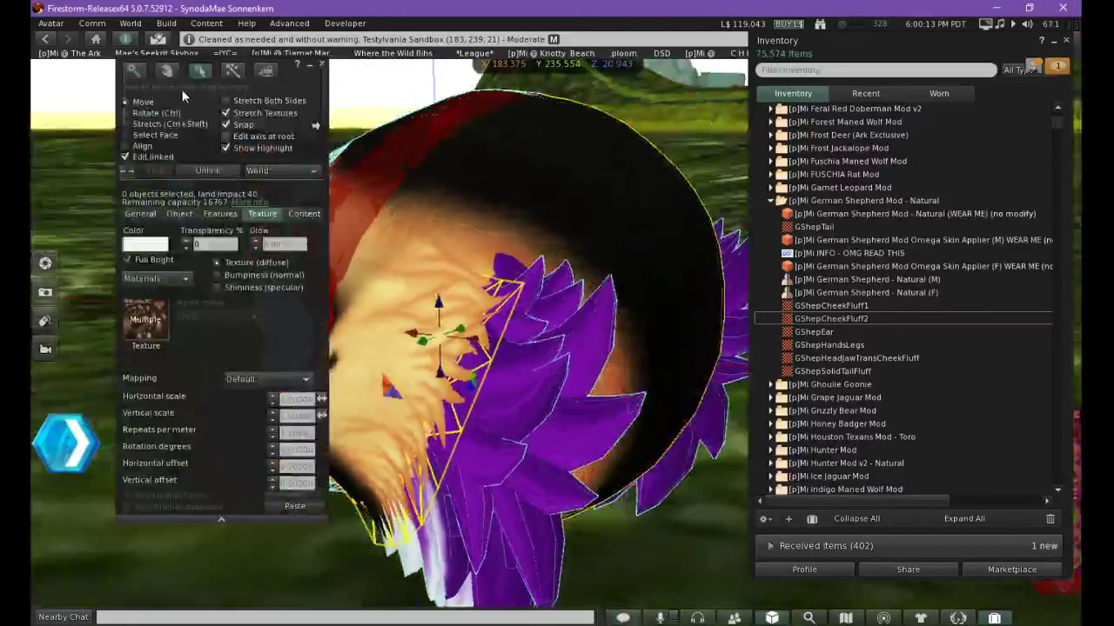
drag(202, 95, 189, 134)
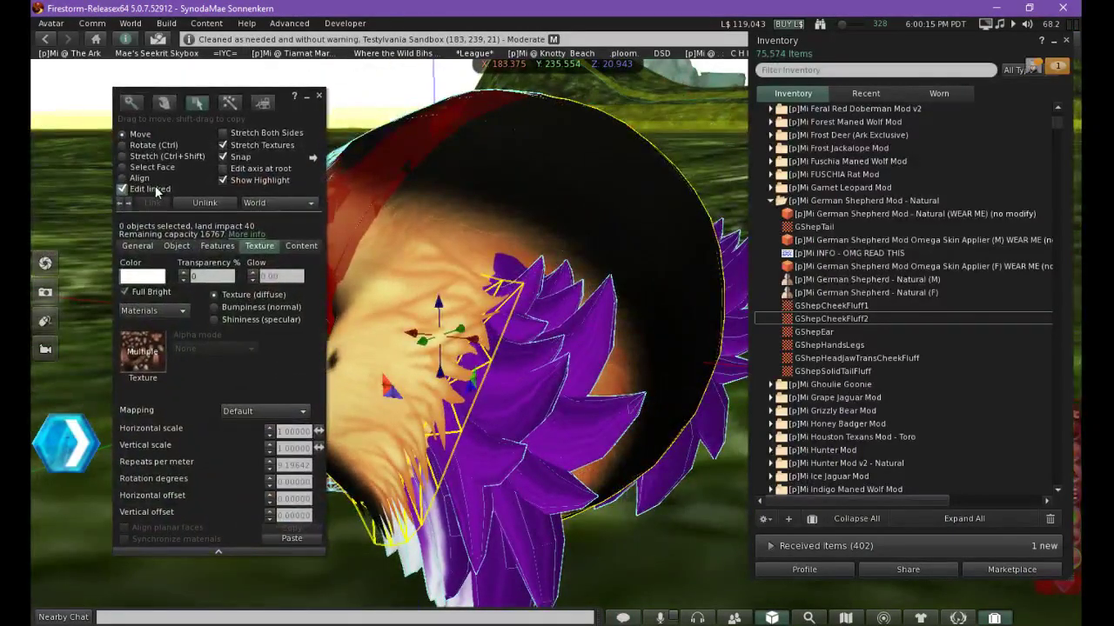
click(530, 294)
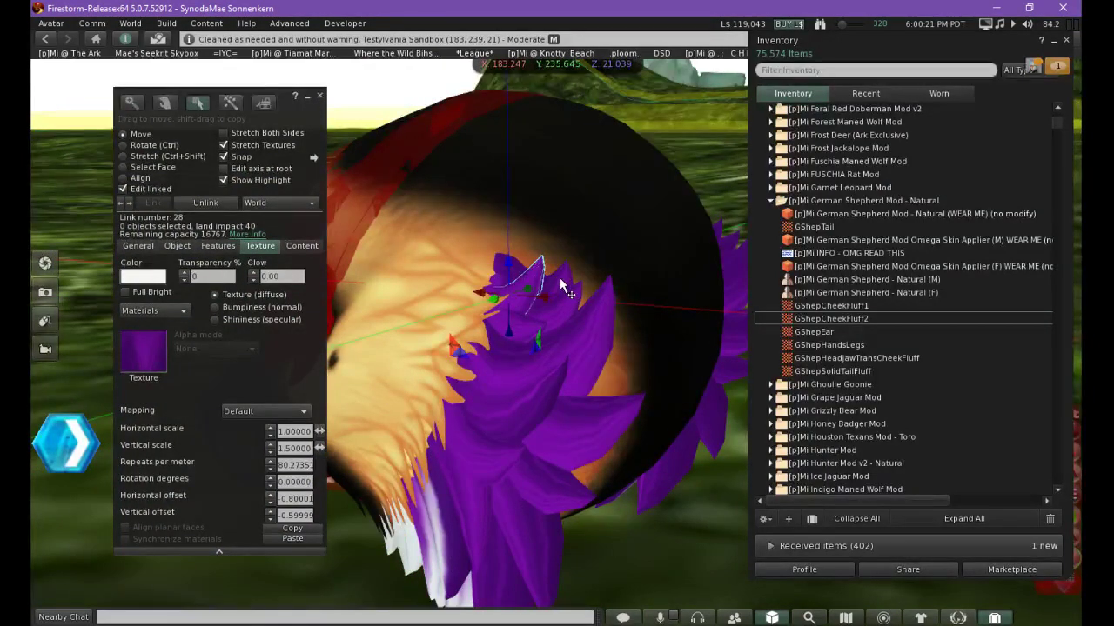
shift+click(562, 284)
shift+click(564, 306)
shift+click(587, 325)
shift+click(528, 340)
drag(529, 389, 515, 564)
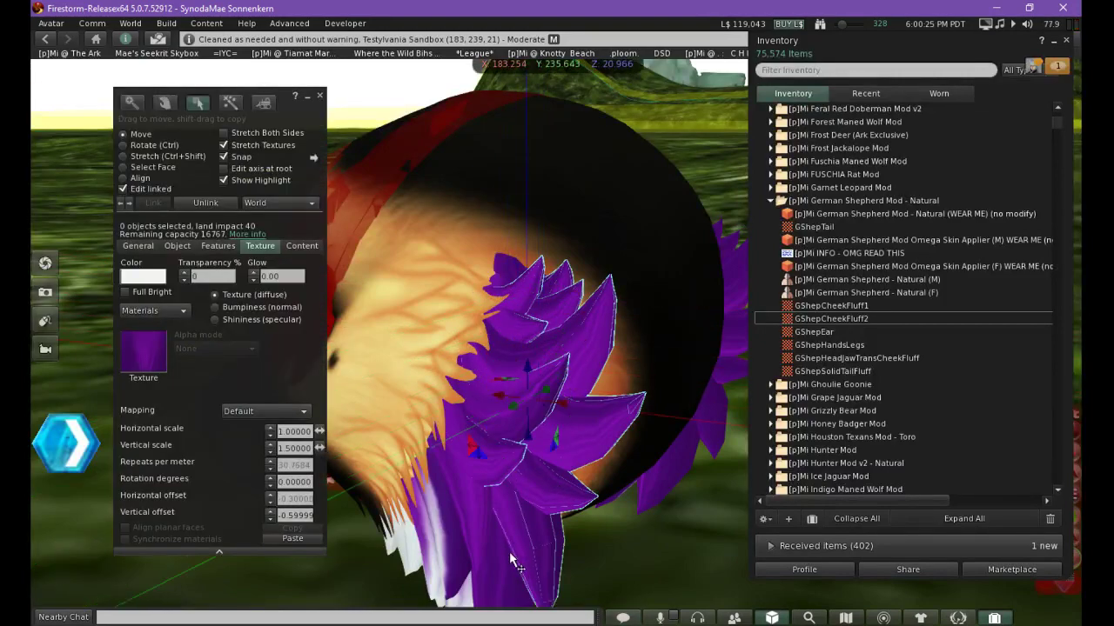
shift+click(495, 559)
shift+click(458, 553)
Add the lower white-tipped fluff pieces to the selection and apply GShepCheekFluff1, including to the purple tuft left out of the selection
ctrl+alt+drag(481, 460, 465, 487)
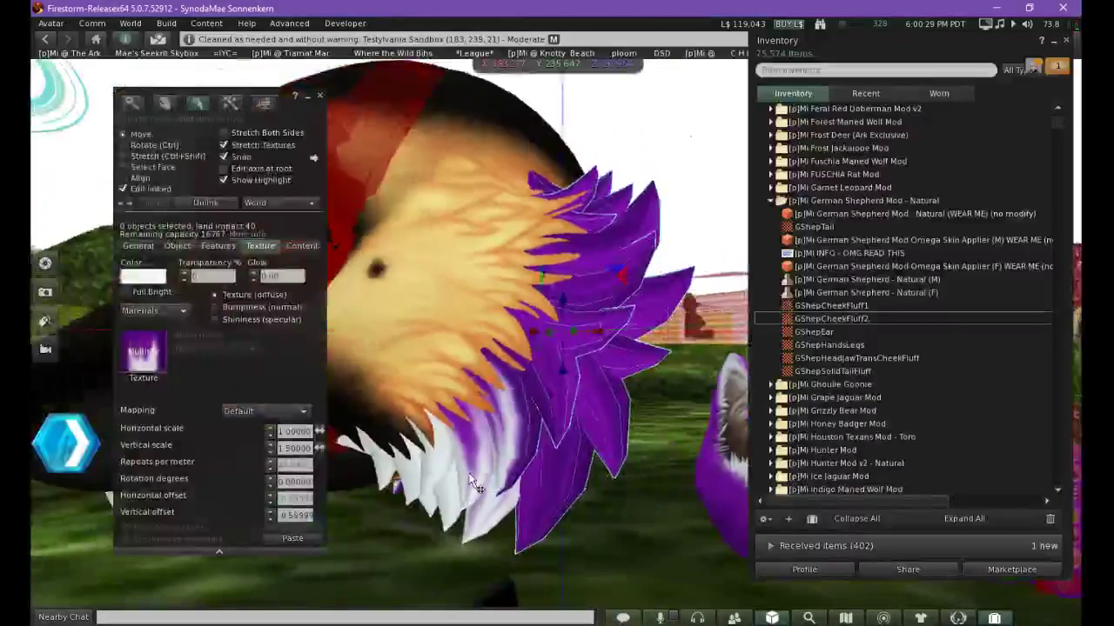
shift+click(470, 477)
shift+click(489, 504)
shift+click(447, 490)
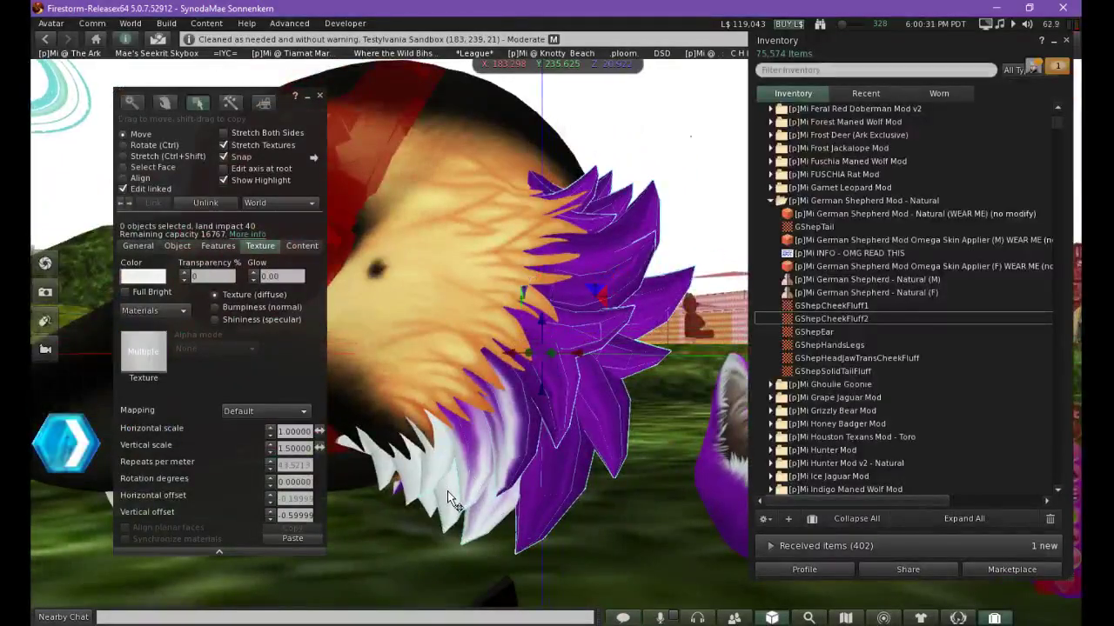
shift+click(432, 503)
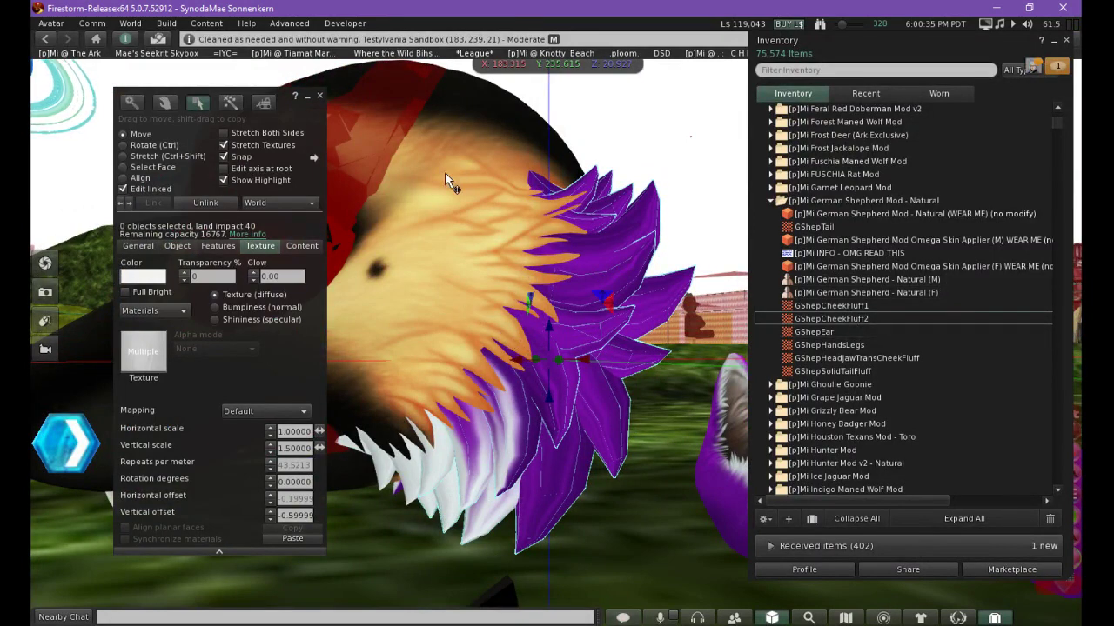
click(836, 304)
drag(836, 305, 158, 351)
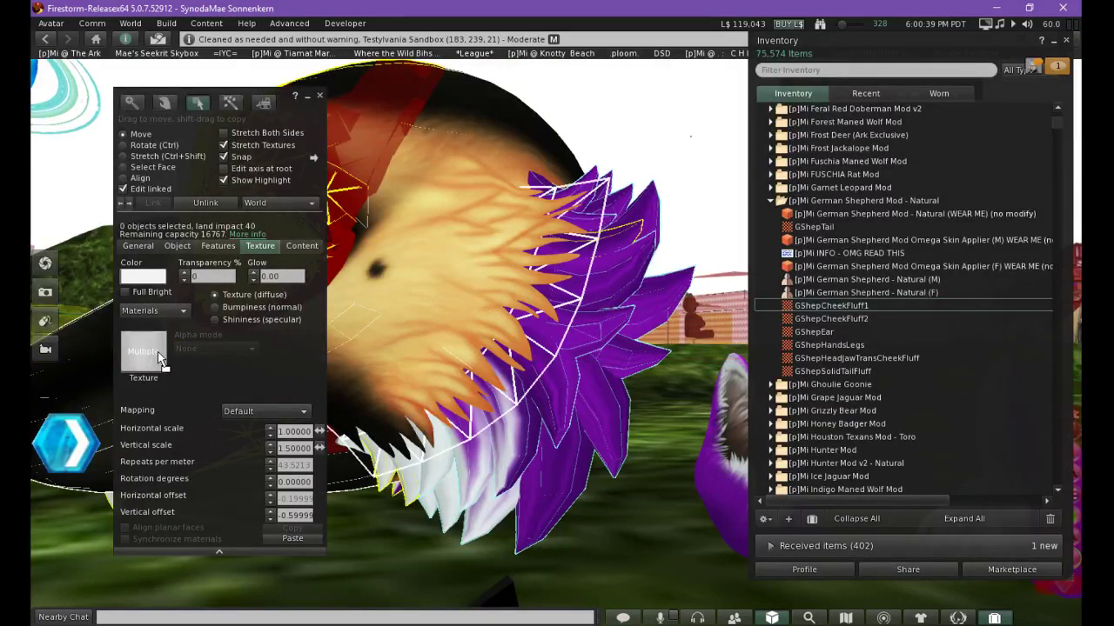
click(620, 247)
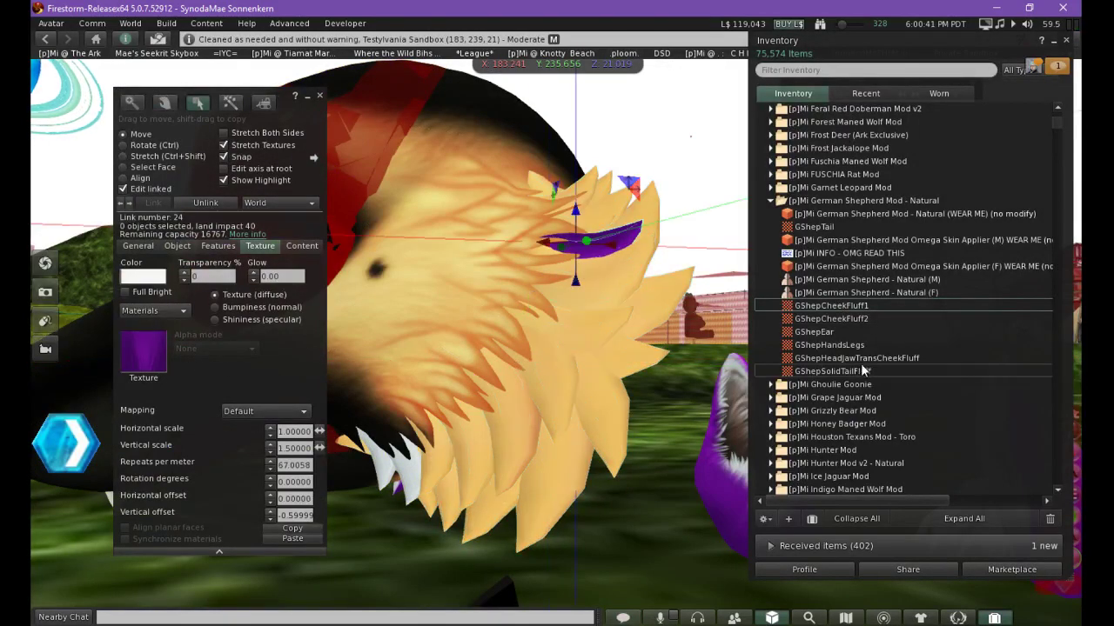
drag(817, 307, 159, 349)
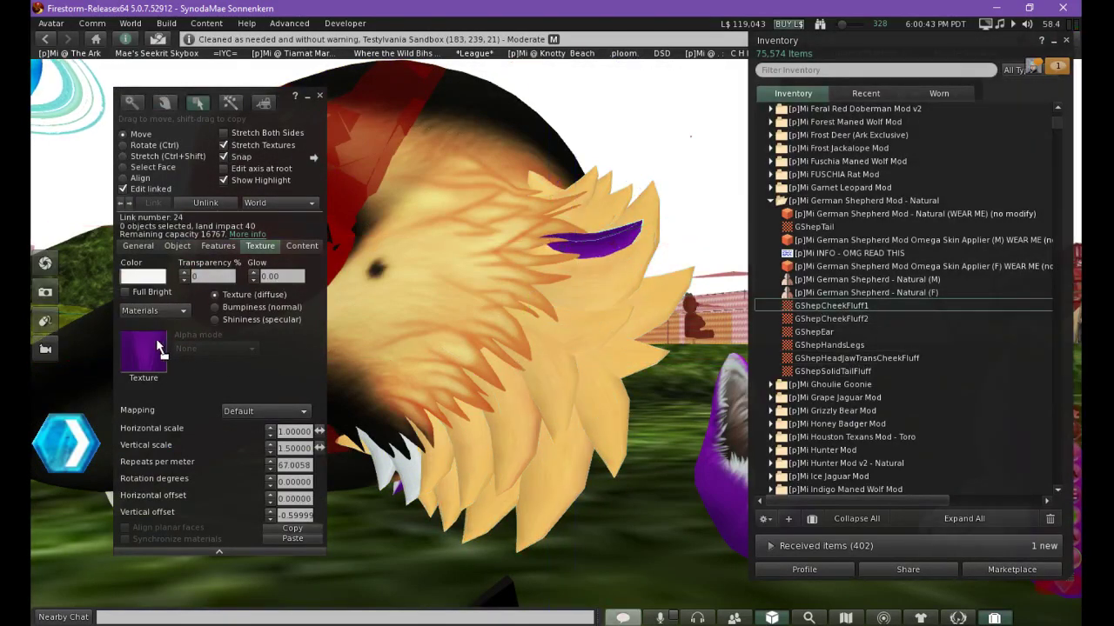
Apply the GShepCheekFluff2 texture to the remaining white fluff pieces nearest the mouth on this cheek
click(411, 464)
alt+drag(440, 388, 553, 435)
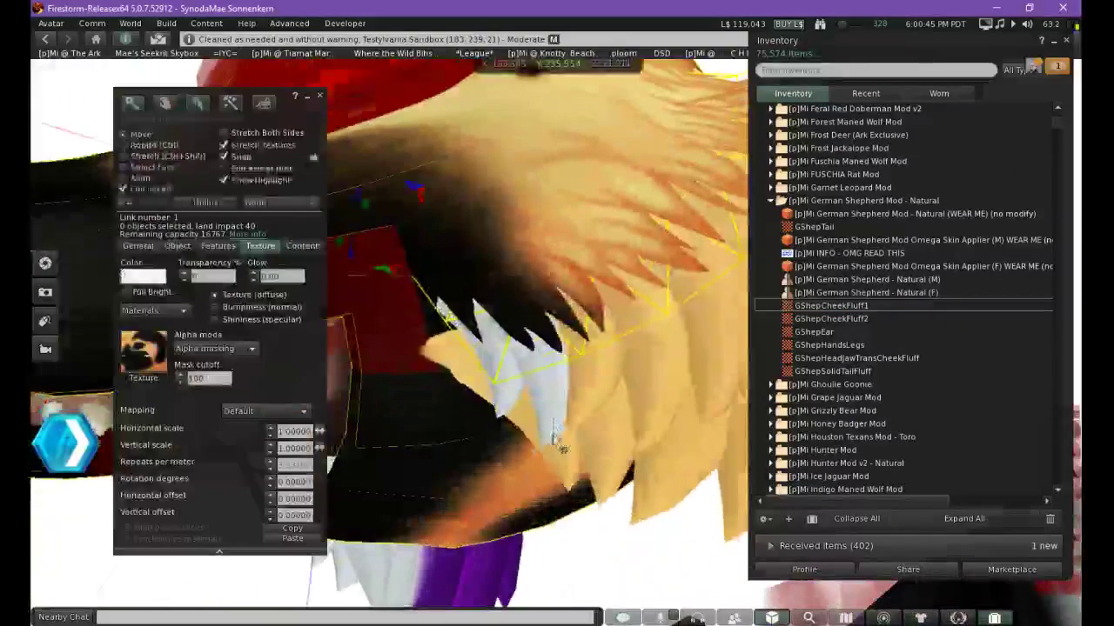
click(556, 398)
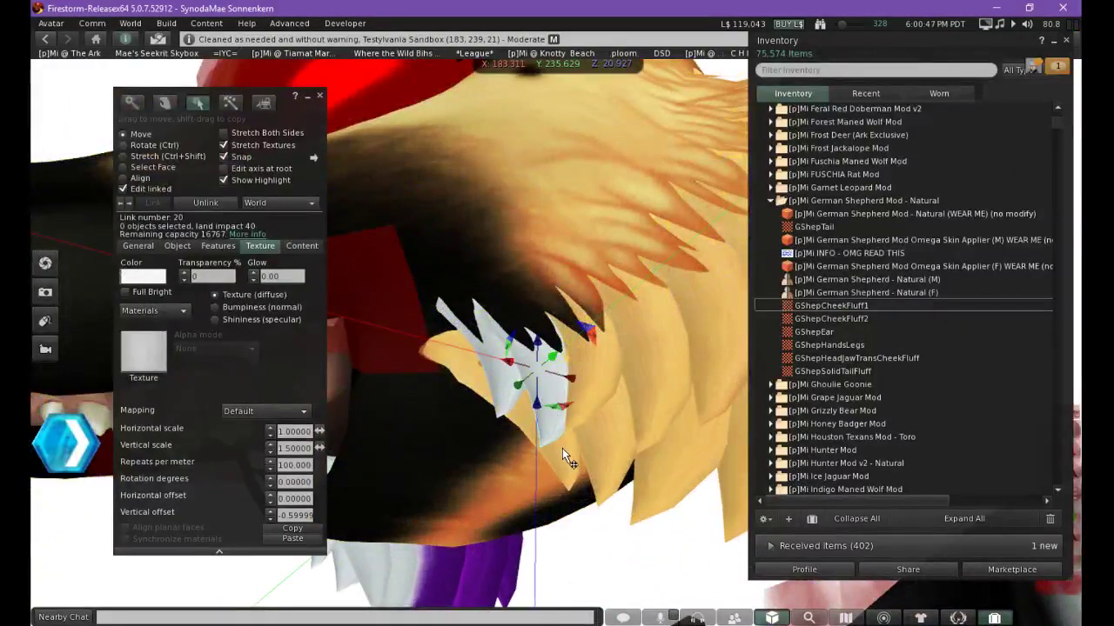
drag(519, 406, 470, 338)
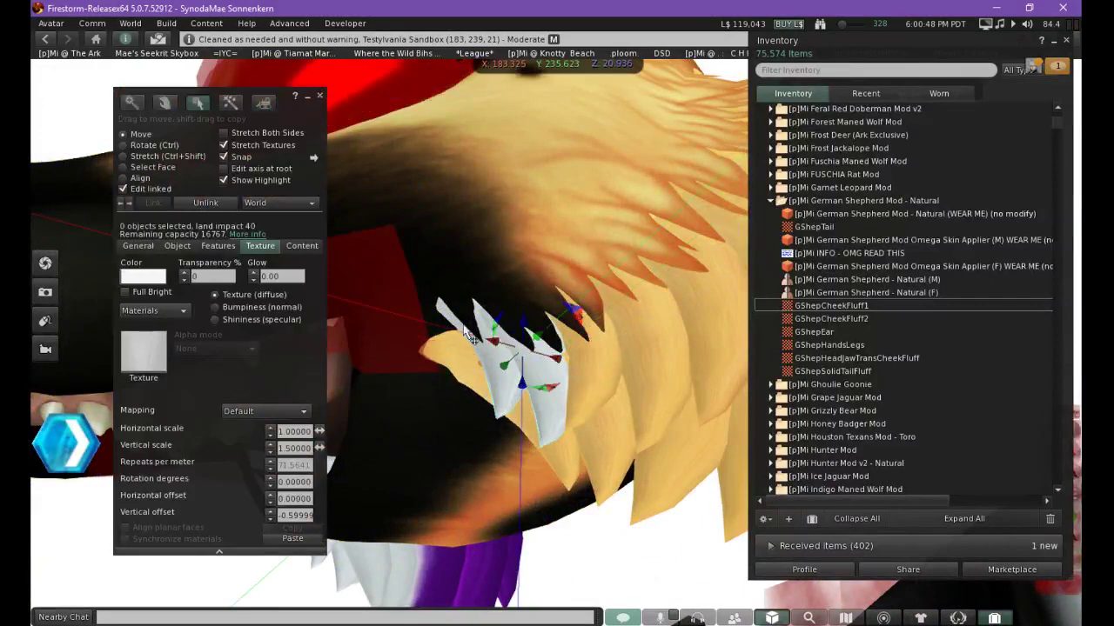
shift+click(551, 452)
drag(811, 320, 142, 356)
key(ctrl+b)
Select the solid purple cheek fluff pieces on the opposite side of the head
alt+drag(477, 369, 740, 413)
ctrl+alt+drag(554, 217, 554, 264)
key(ctrl+b)
click(558, 233)
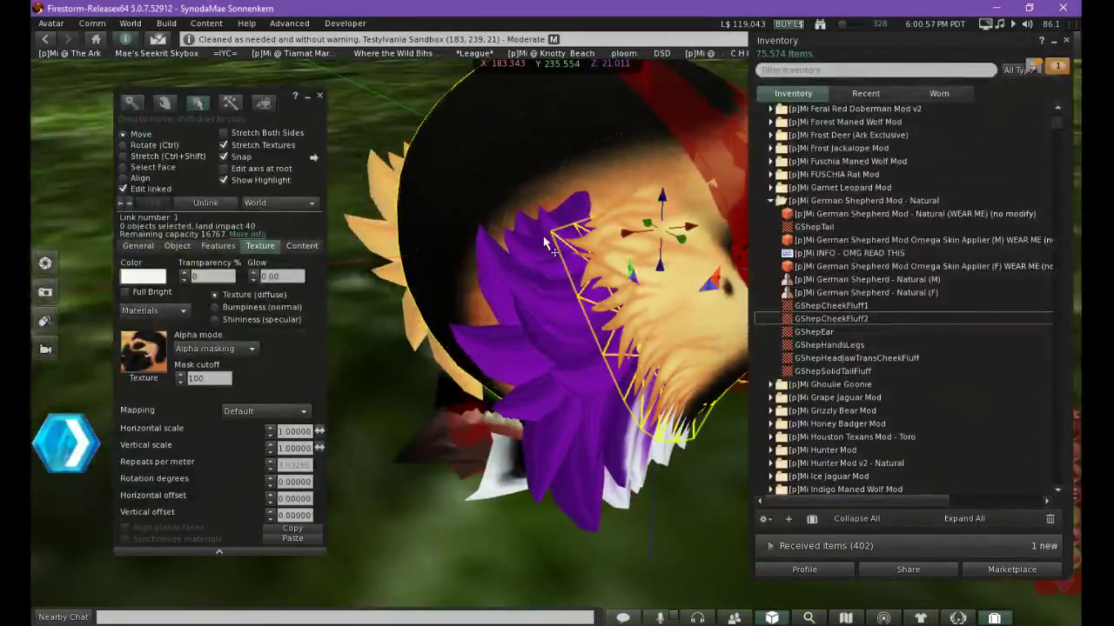
click(544, 247)
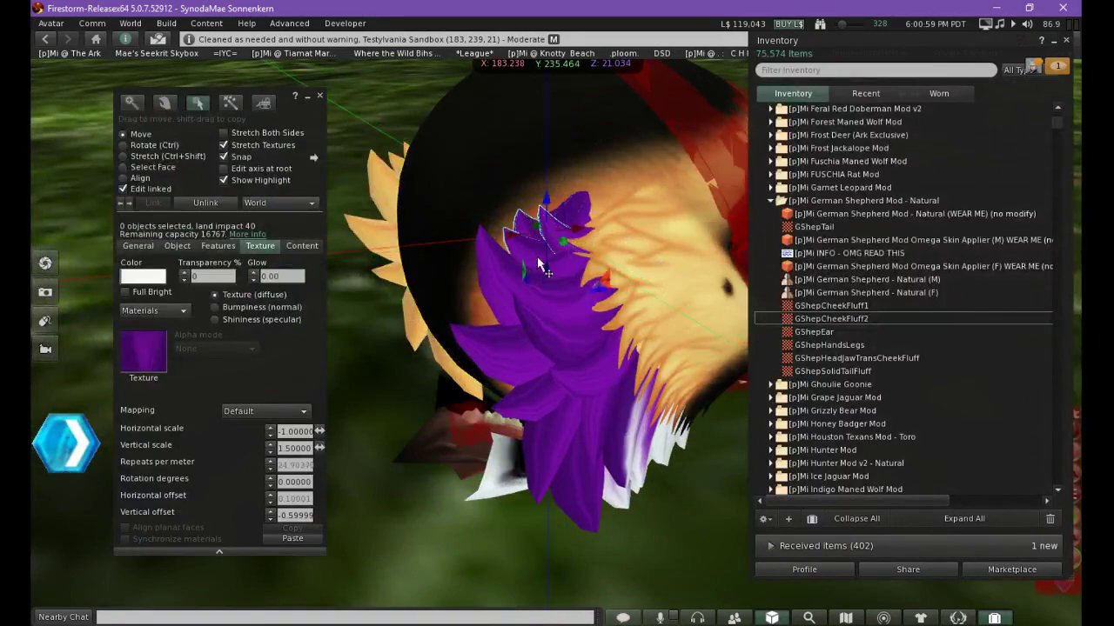
click(558, 327)
shift+click(490, 349)
shift+click(527, 392)
shift+click(548, 444)
shift+click(582, 480)
shift+click(592, 431)
click(599, 389)
shift+click(542, 294)
shift+click(544, 269)
Add the opposite cheek's lower purple-and-white fluff pieces to the selection and apply the GShepCheekFluff1 texture to all of them
alt+click(593, 414)
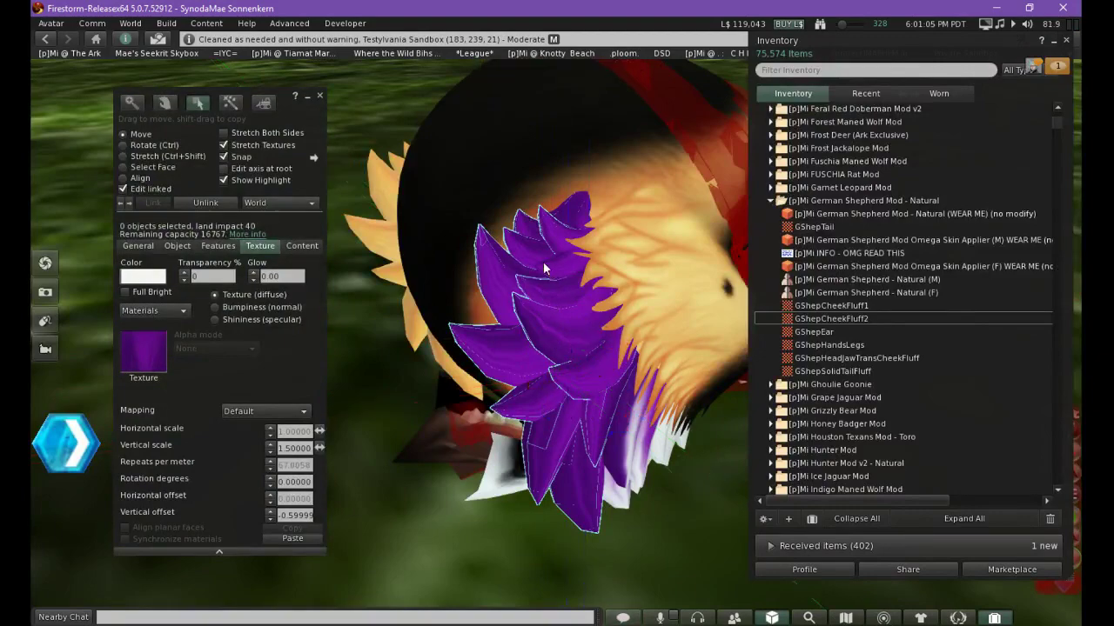
ctrl+alt+drag(593, 414, 561, 331)
ctrl+alt+drag(649, 404, 609, 387)
shift+click(466, 400)
shift+click(493, 451)
shift+click(506, 418)
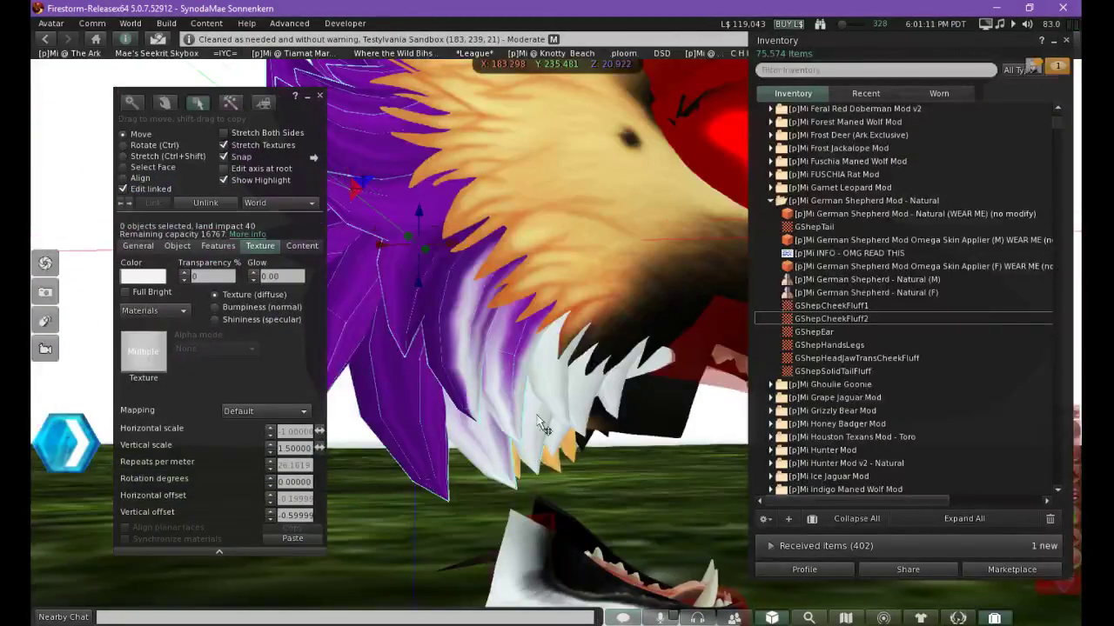
drag(847, 305, 248, 342)
drag(147, 351, 406, 398)
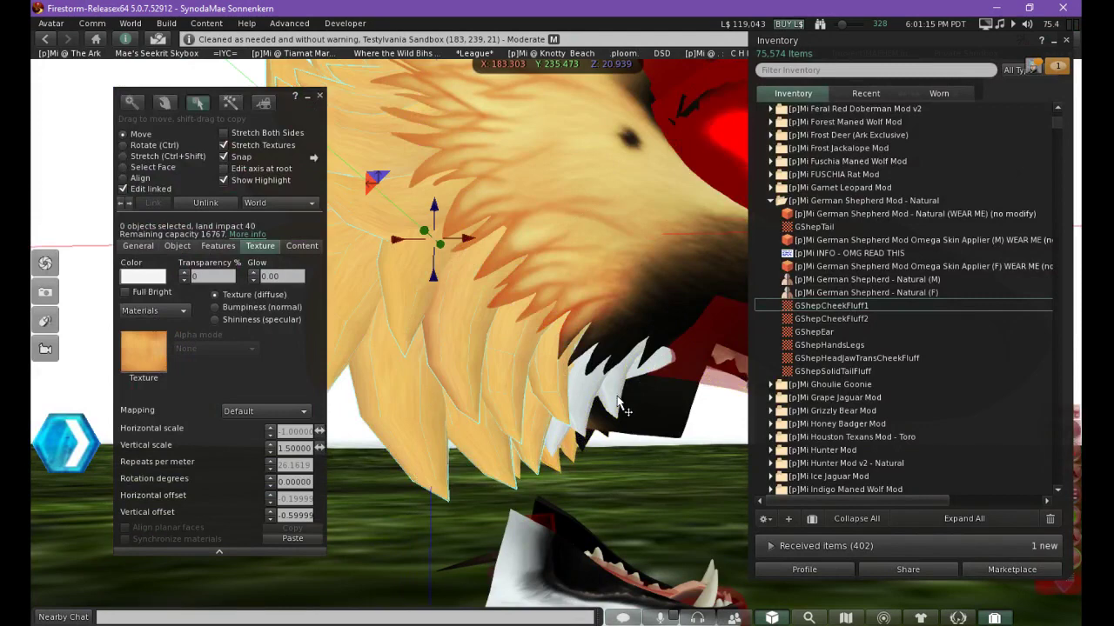
Apply the GShepCheekFluff2 texture to the opposite cheek's remaining white fluff pieces nearest the mouth
click(617, 402)
shift+click(586, 409)
shift+click(560, 441)
drag(854, 319, 146, 352)
alt+drag(682, 262, 462, 321)
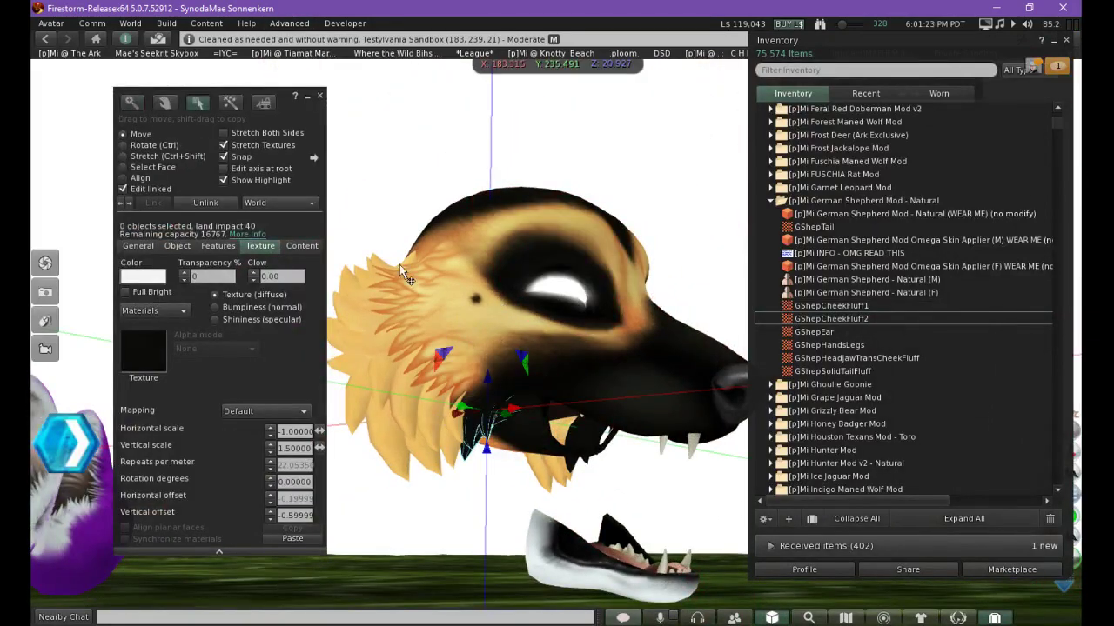
Close the editing window and take the retextured head into the inventory
click(319, 96)
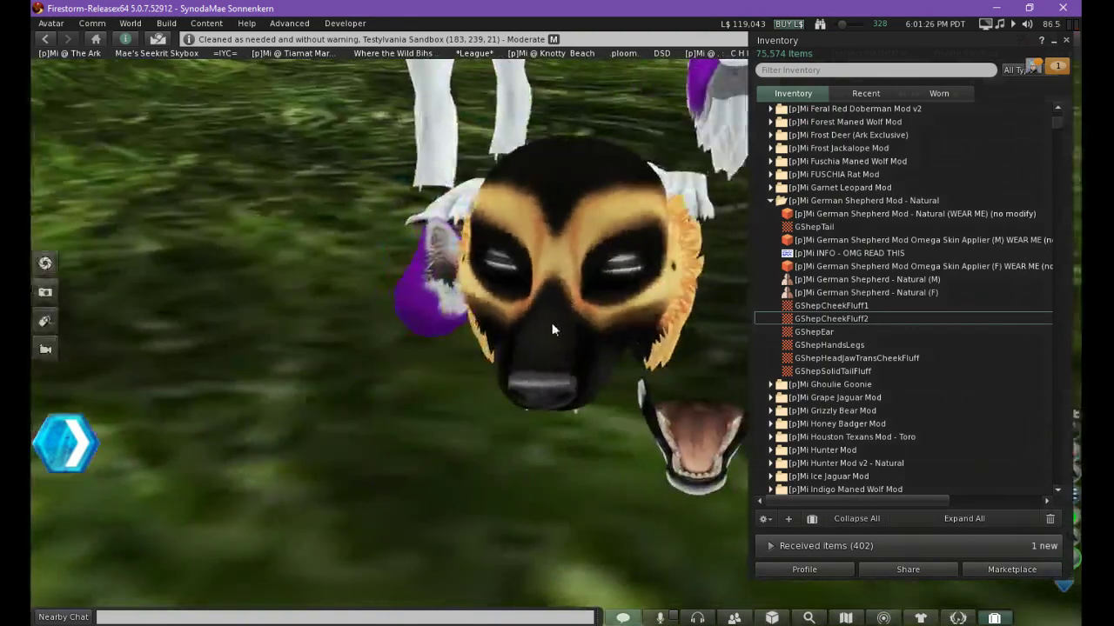
right_click(552, 324)
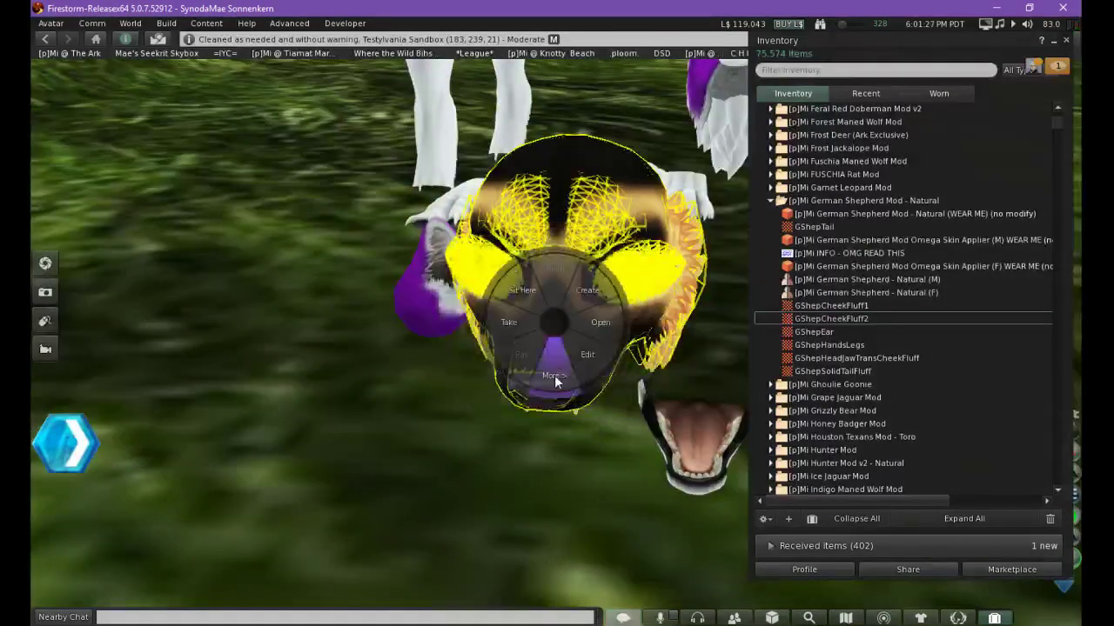
click(614, 327)
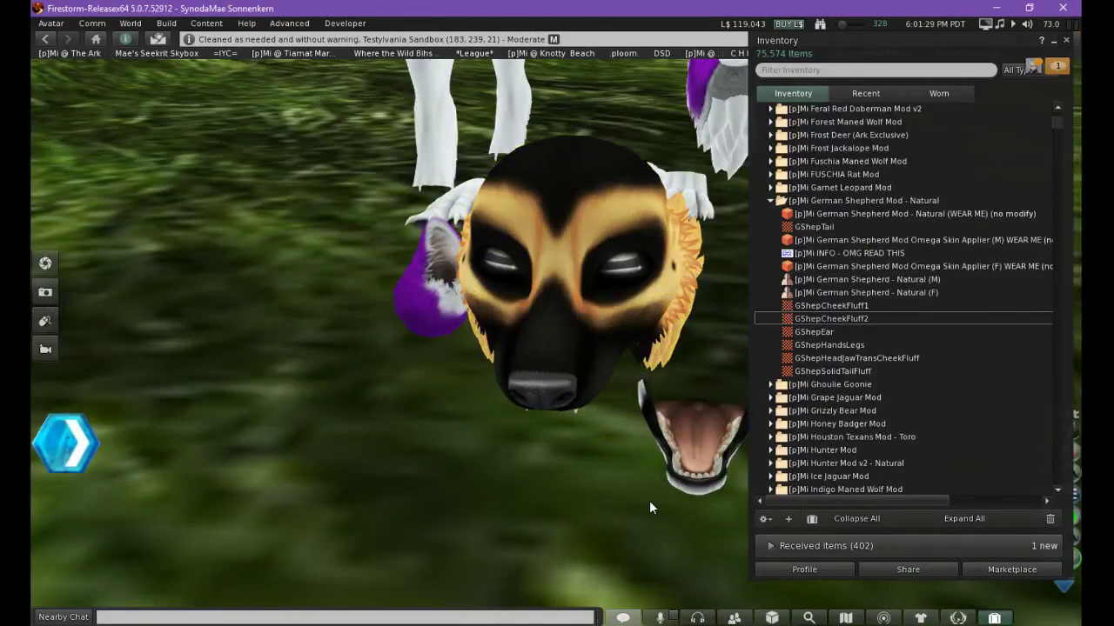
Open the separate lower jaw for editing and turn on linked-part editing
alt+drag(708, 435, 579, 177)
right_click(556, 328)
click(569, 374)
ctrl+alt+drag(569, 261, 561, 122)
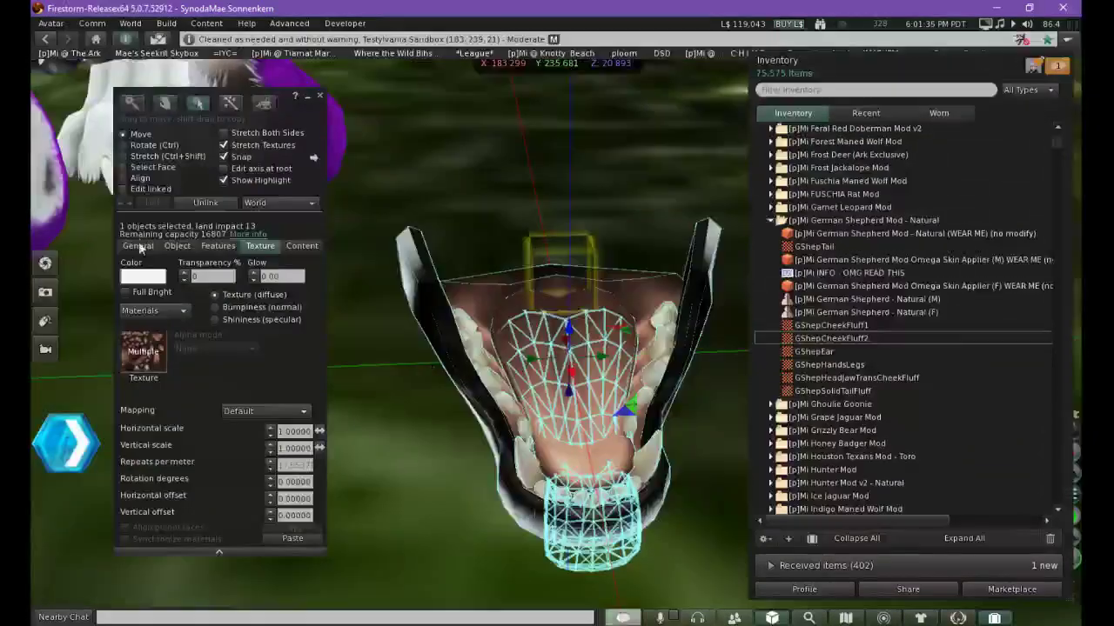
click(152, 190)
Select the outer shell of the lower jaw and apply the GShepHeadJawTransCheekFluff texture to it
alt+drag(522, 374, 457, 380)
click(444, 386)
click(538, 482)
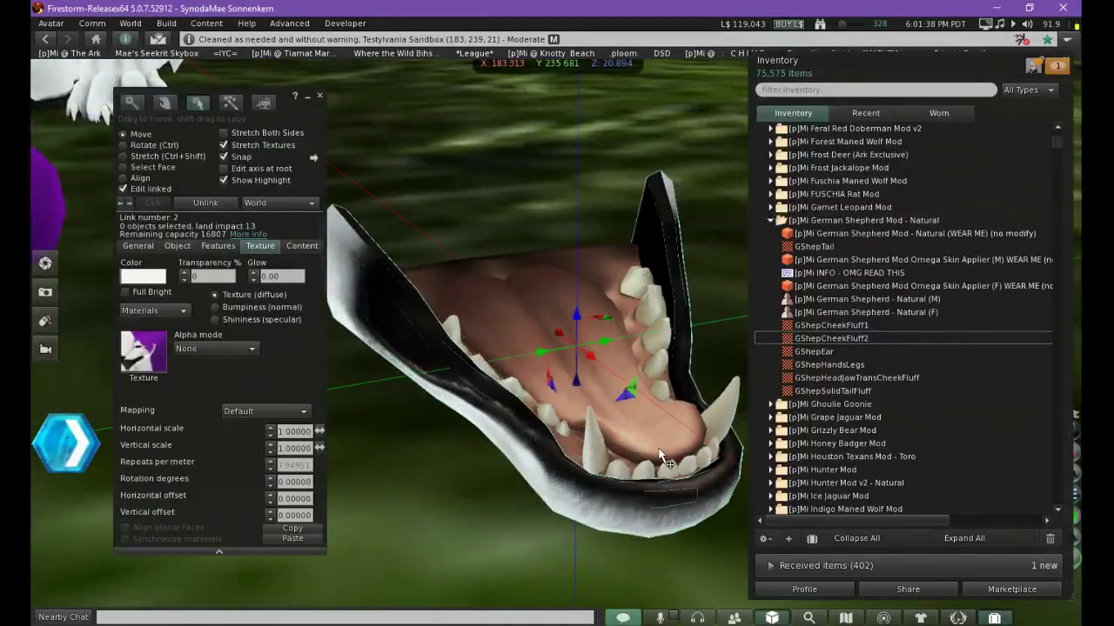
alt+drag(561, 380, 402, 407)
key(ctrl+z)
drag(873, 375, 216, 381)
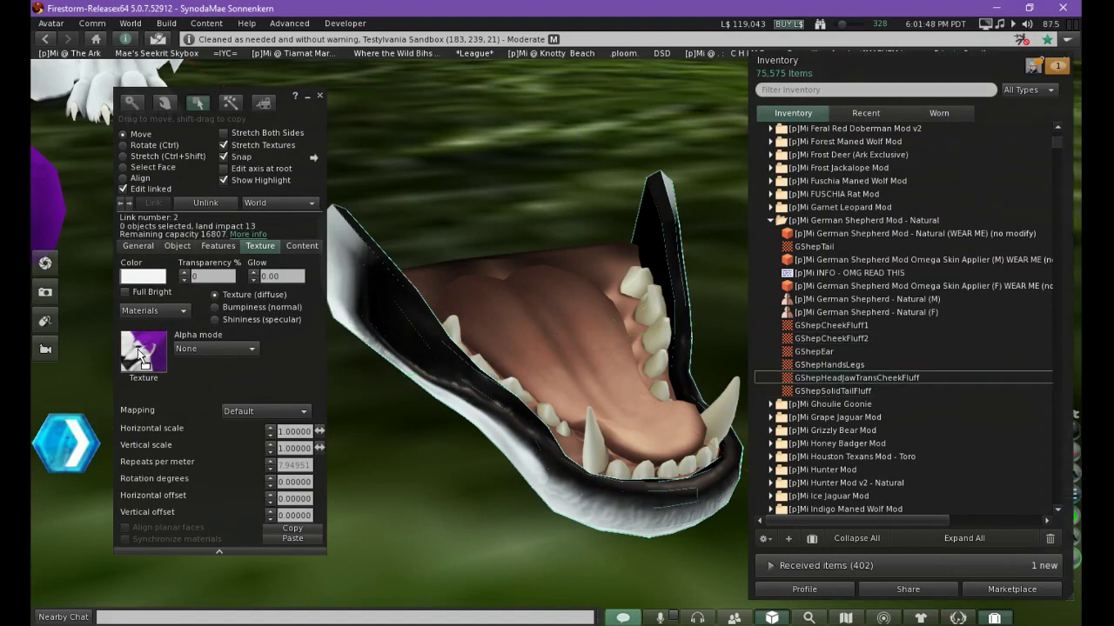
Finish applying GShepHeadJawTransCheekFluff to the lower jaw's outer shell and take the jaw into the inventory
drag(141, 355, 141, 356)
ctrl+alt+drag(616, 423, 471, 261)
click(319, 96)
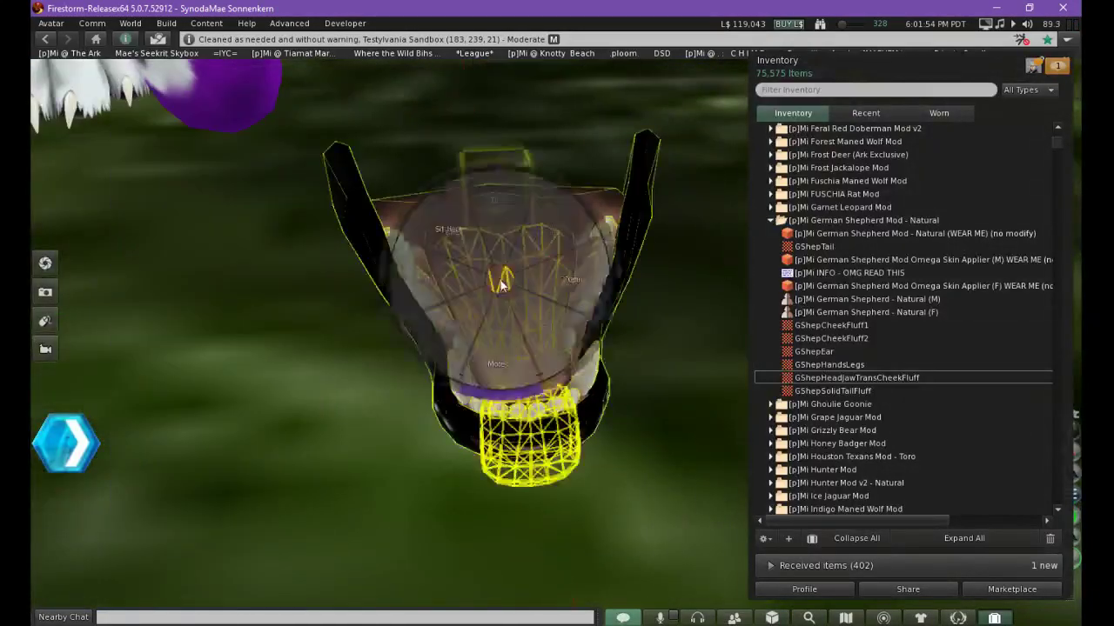
right_click(500, 279)
click(548, 286)
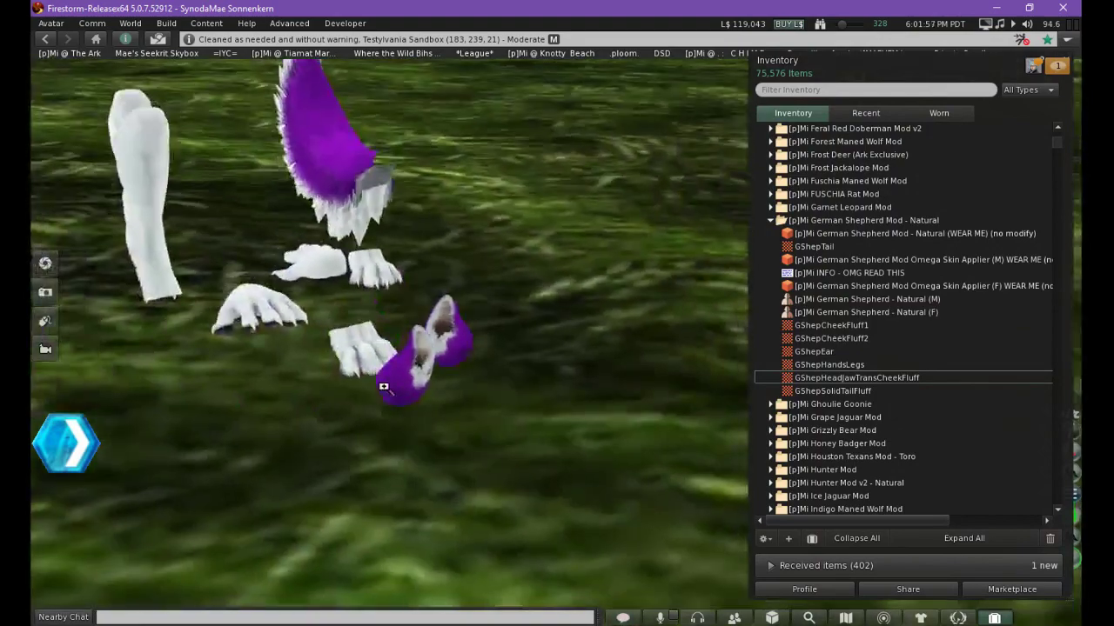
Open one of the purple ears for editing and add the other ear to the selection
alt+click(383, 386)
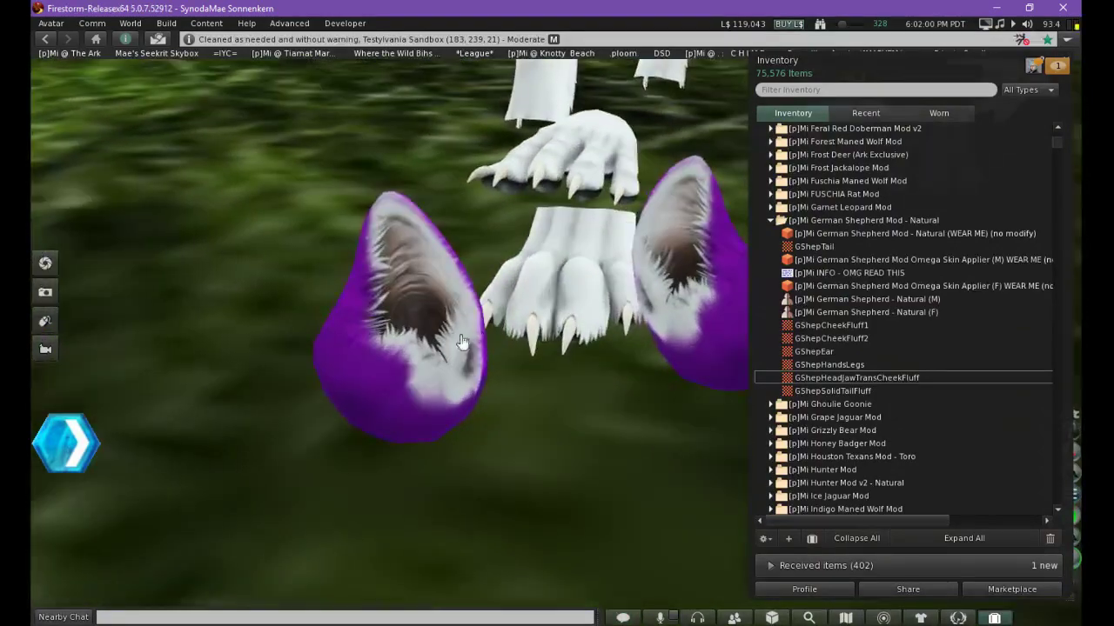
right_click(449, 333)
click(482, 372)
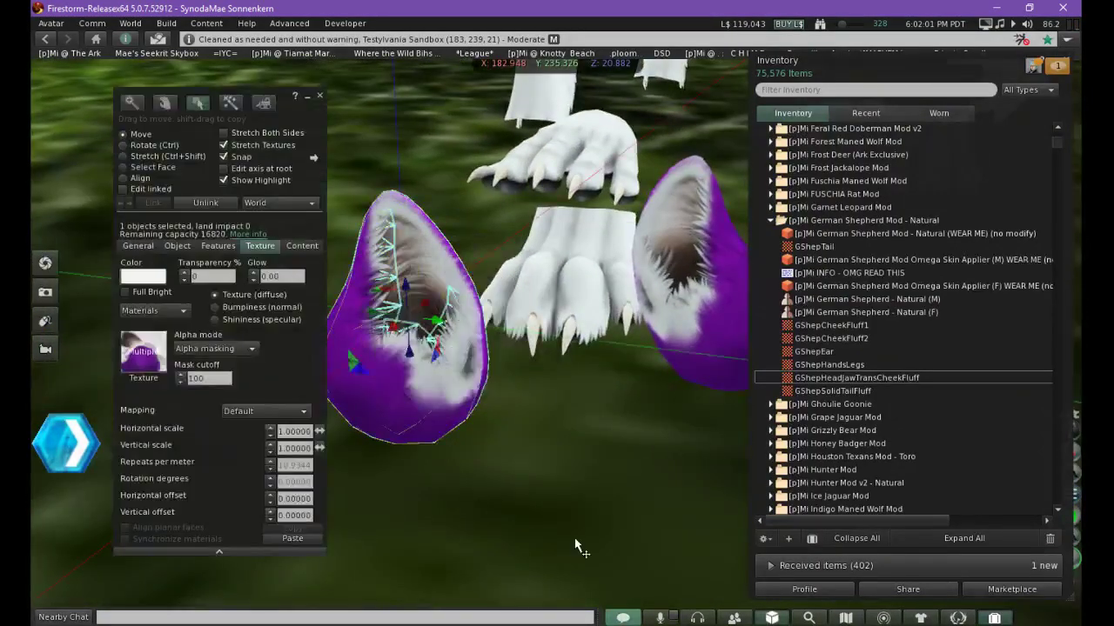
alt+click(553, 361)
alt+drag(551, 365, 561, 346)
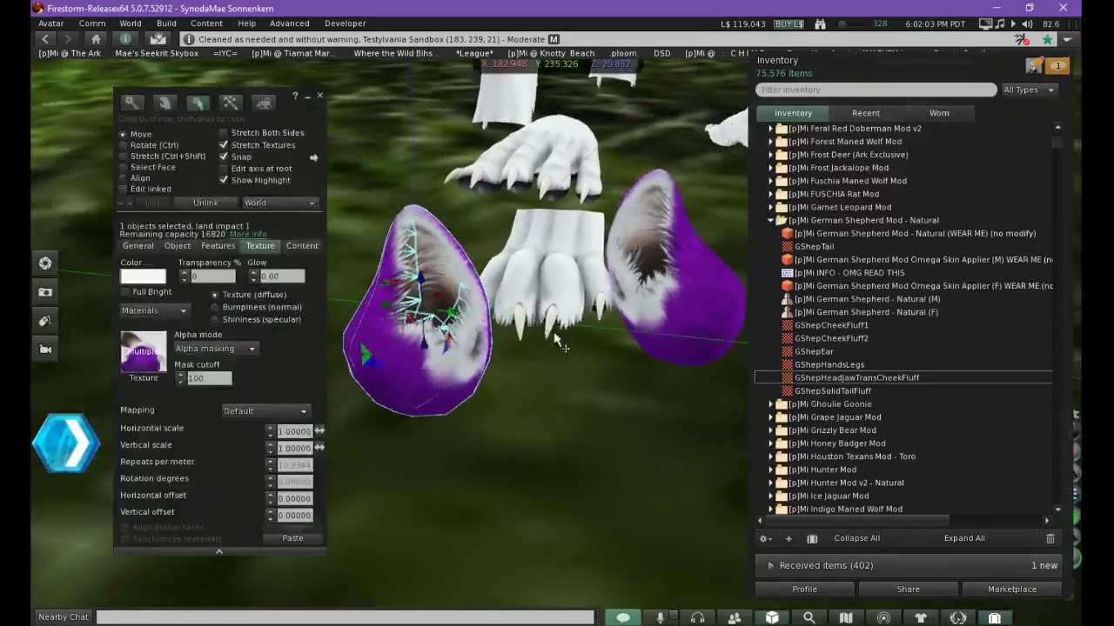
shift+click(700, 287)
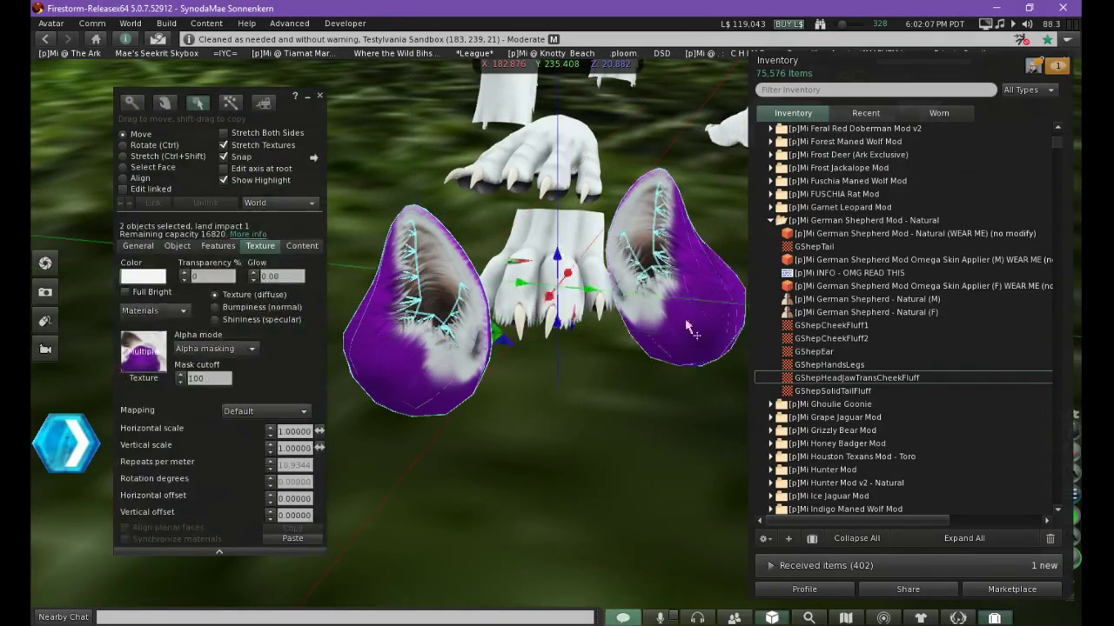
Preview the GShepEar texture, apply it to both selected ears and close the editing window
double_click(807, 354)
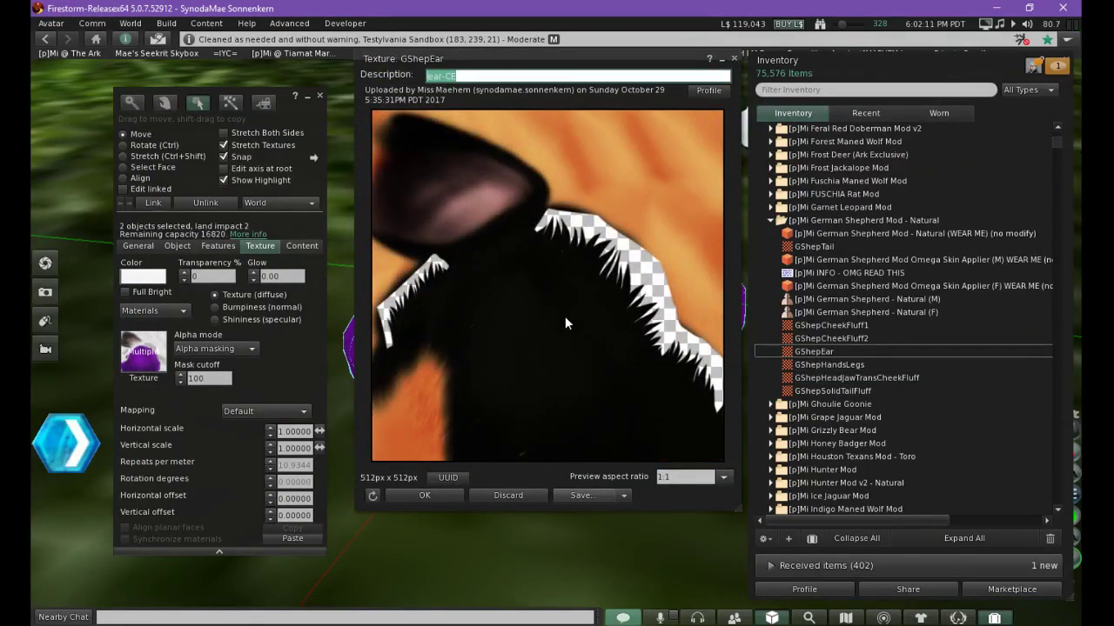
click(411, 492)
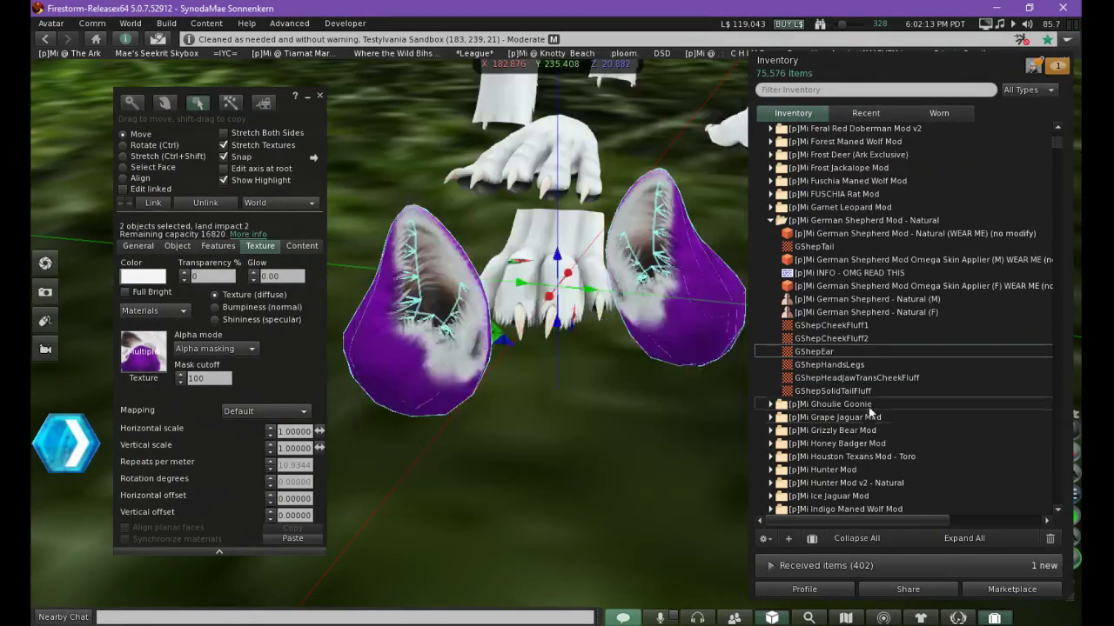
drag(819, 348, 152, 346)
click(319, 95)
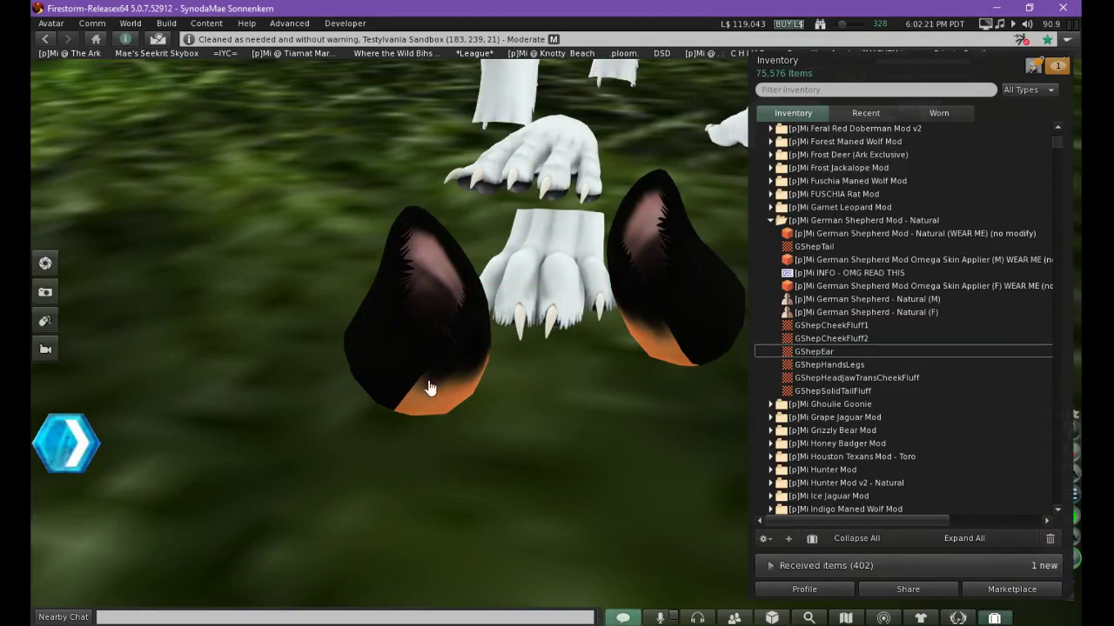
Take both retextured ears into the inventory one after the other
ctrl+alt+drag(417, 330, 382, 391)
ctrl+alt+drag(723, 320, 692, 348)
right_click(545, 348)
click(557, 364)
click(560, 364)
click(586, 350)
right_click(379, 339)
click(393, 372)
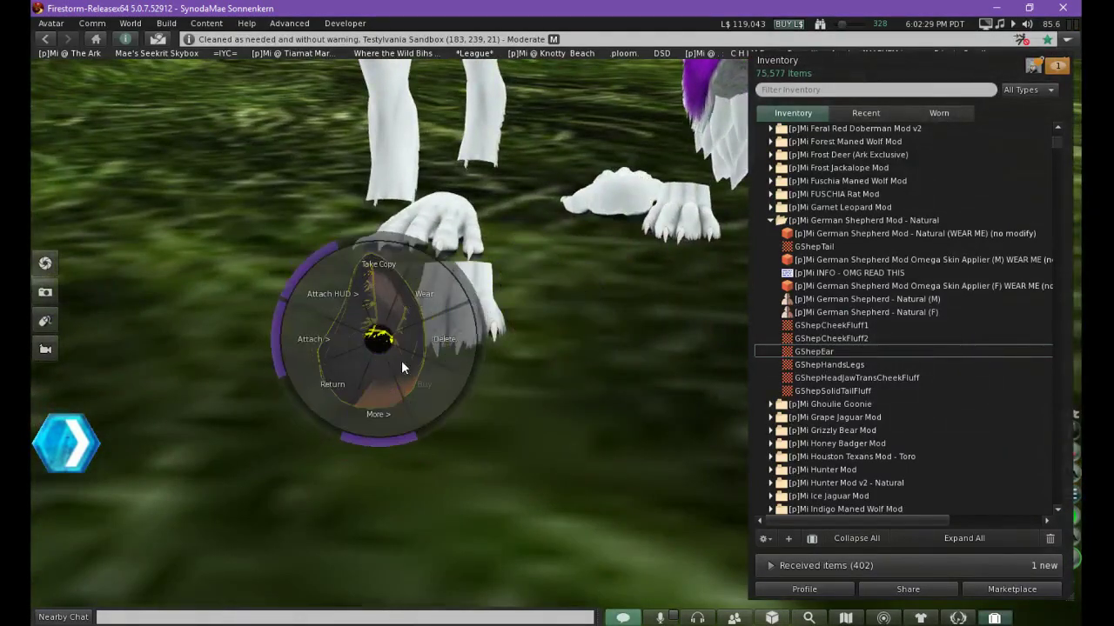
click(422, 355)
Open the foot paw beside the white hand for editing and move it next to the matching foot paw
ctrl+alt+drag(473, 305, 549, 392)
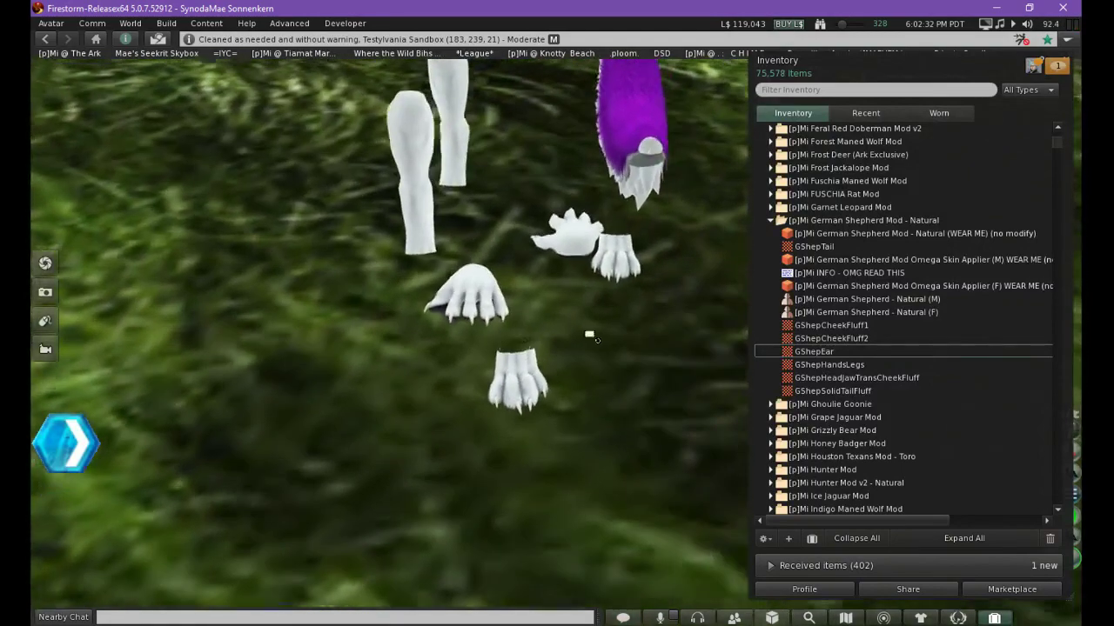
right_click(584, 329)
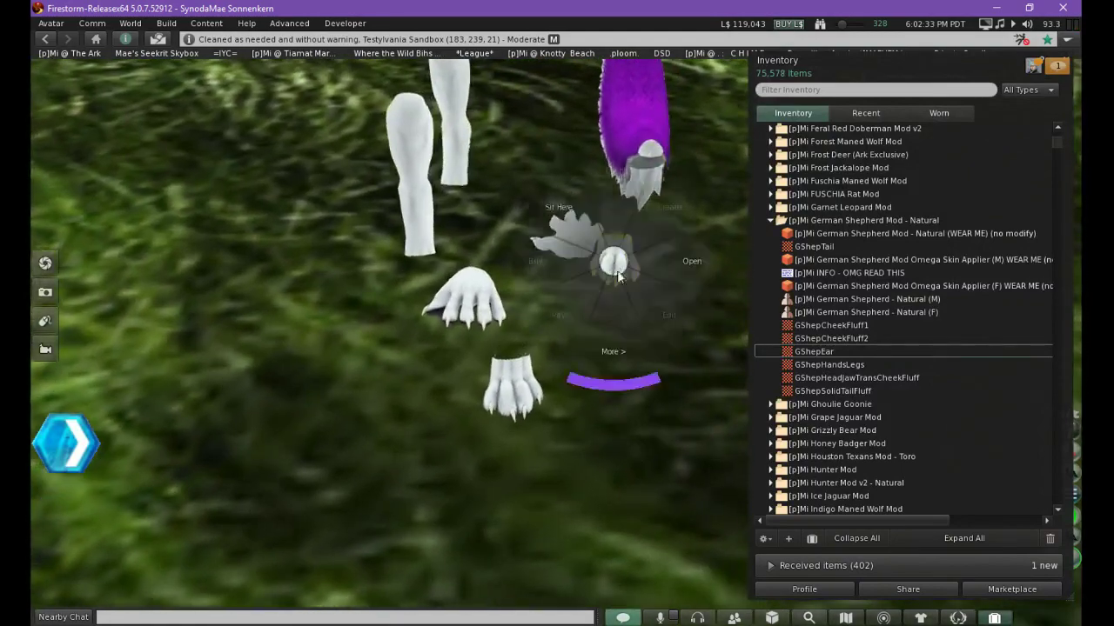
click(644, 299)
drag(624, 272, 585, 392)
alt+drag(664, 417, 705, 322)
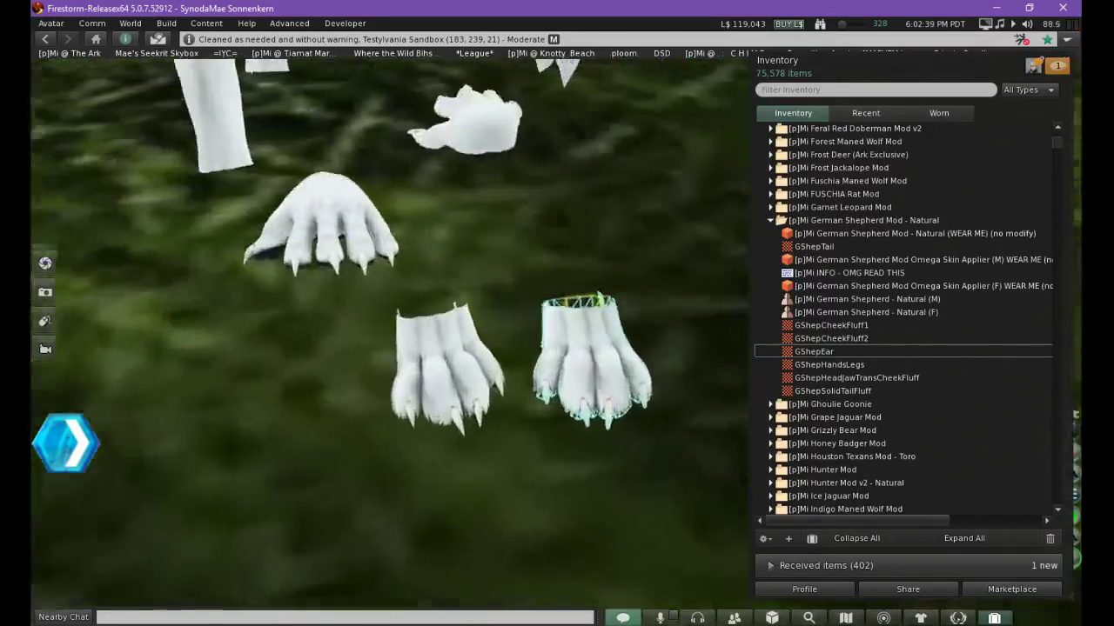
alt+drag(583, 426, 616, 462)
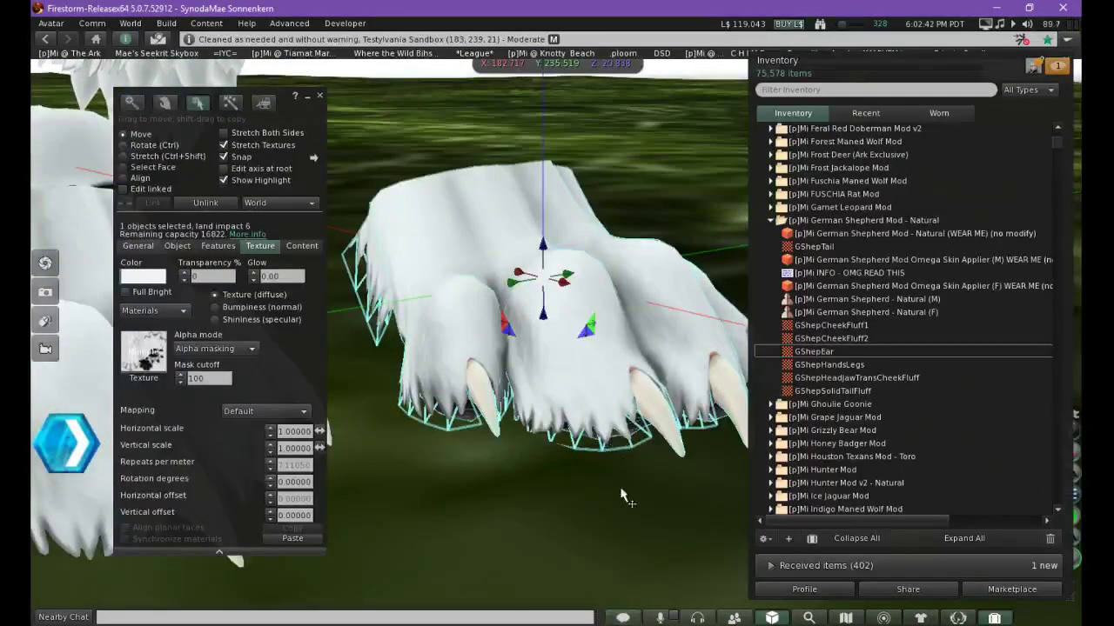
Deselect the moved foot paw, select the matching one beside it and turn on linked-part editing
click(623, 447)
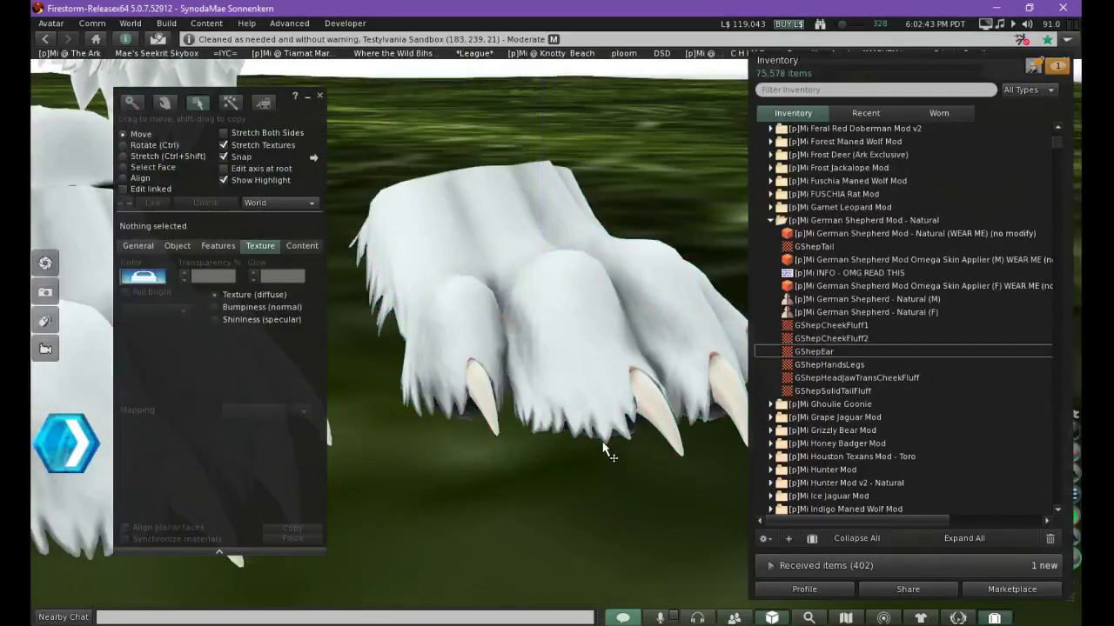
alt+drag(601, 346, 705, 401)
alt+drag(393, 403, 375, 426)
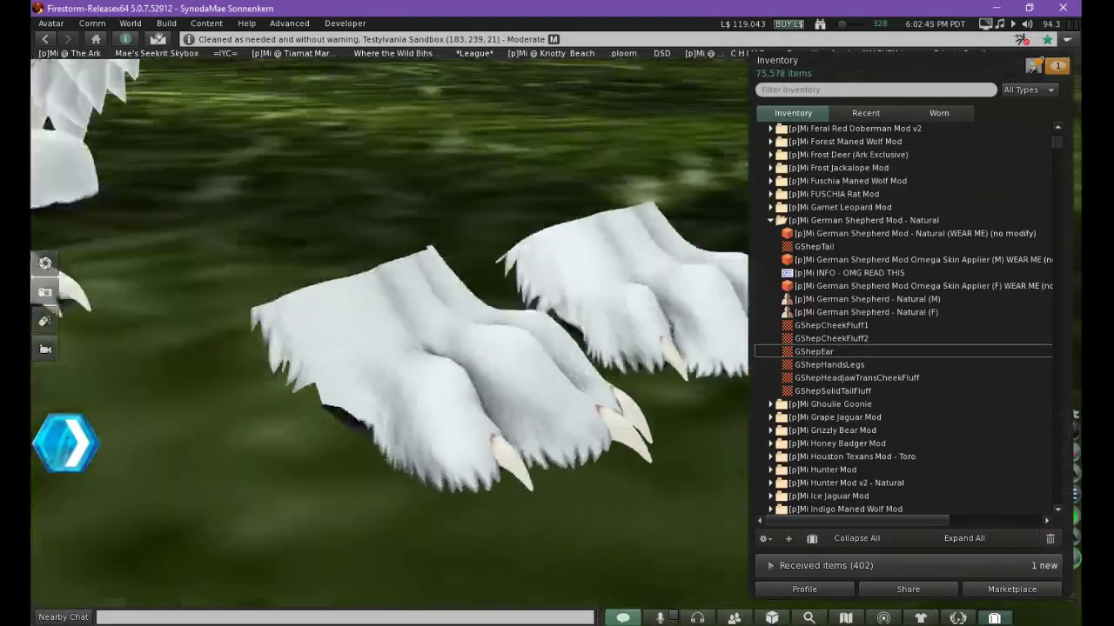
alt+drag(607, 348, 522, 326)
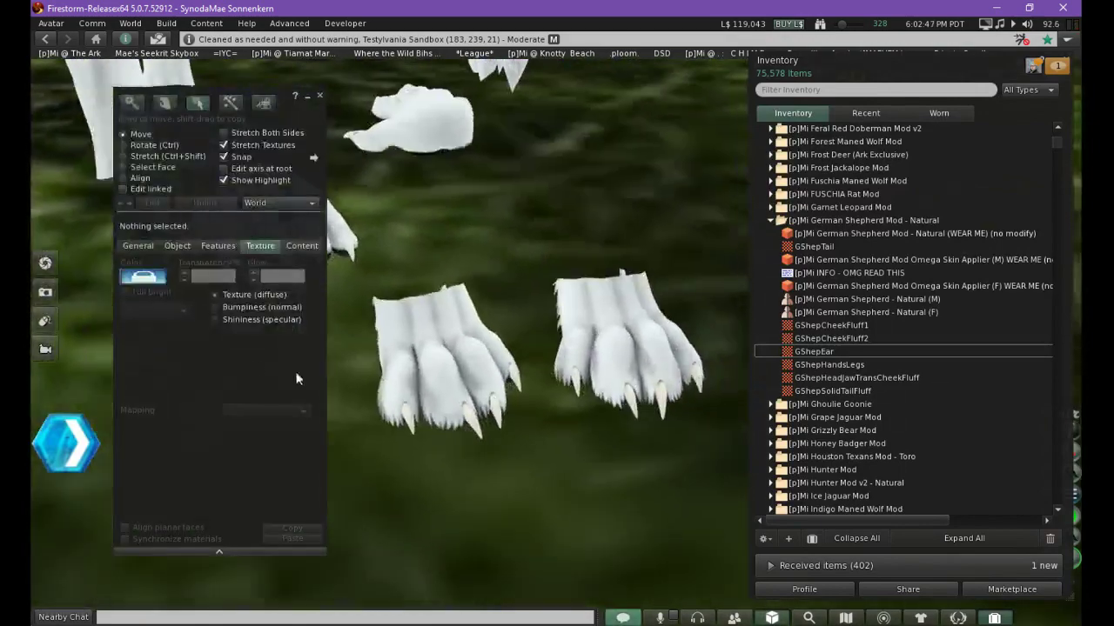
click(444, 365)
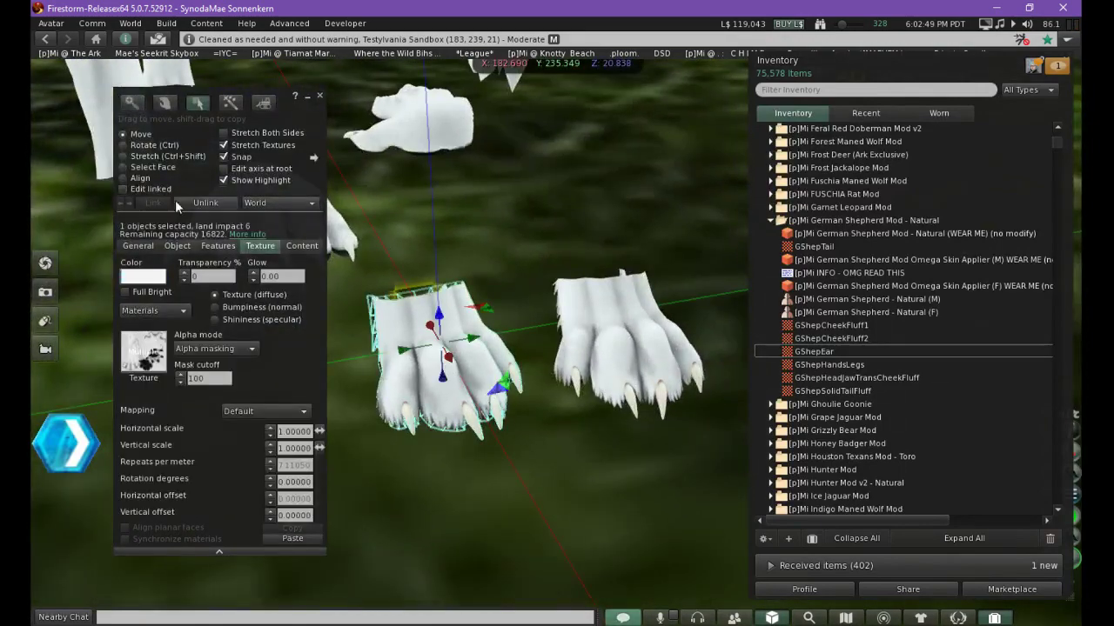
click(152, 190)
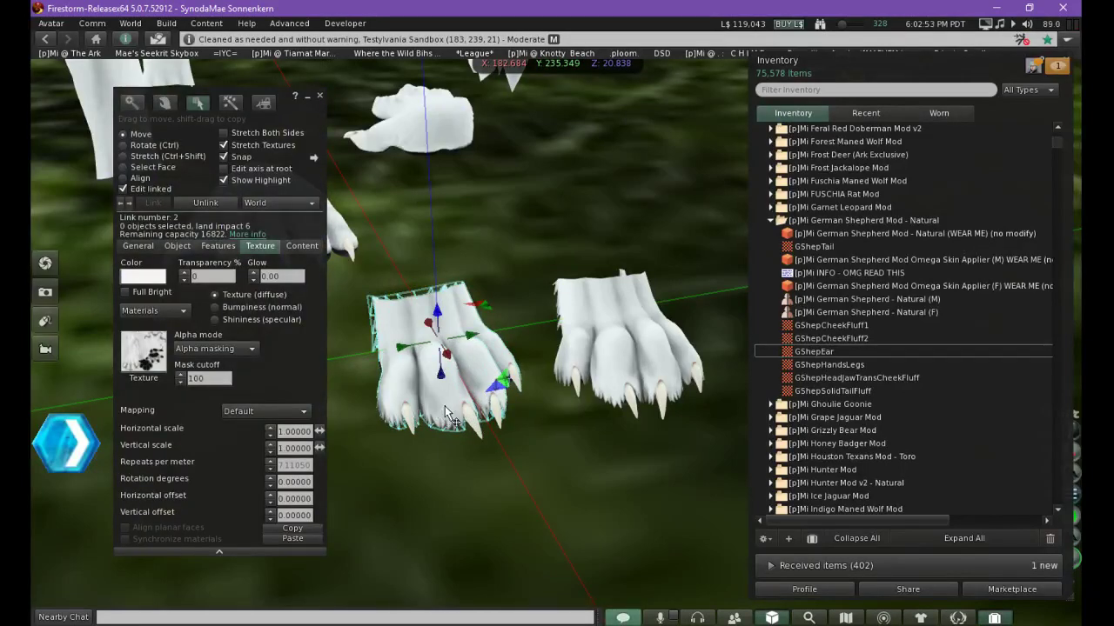
Pull the foot paw's fur shell away from its pads and claws, and undo the move
drag(469, 341, 381, 354)
key(ctrl)
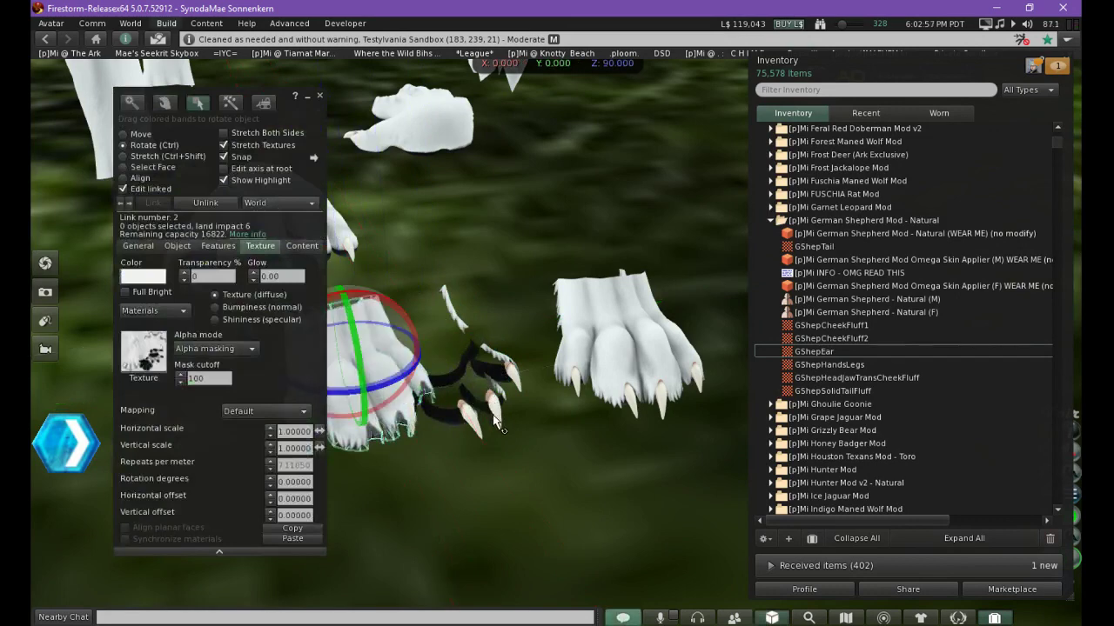
key(ctrl+z)
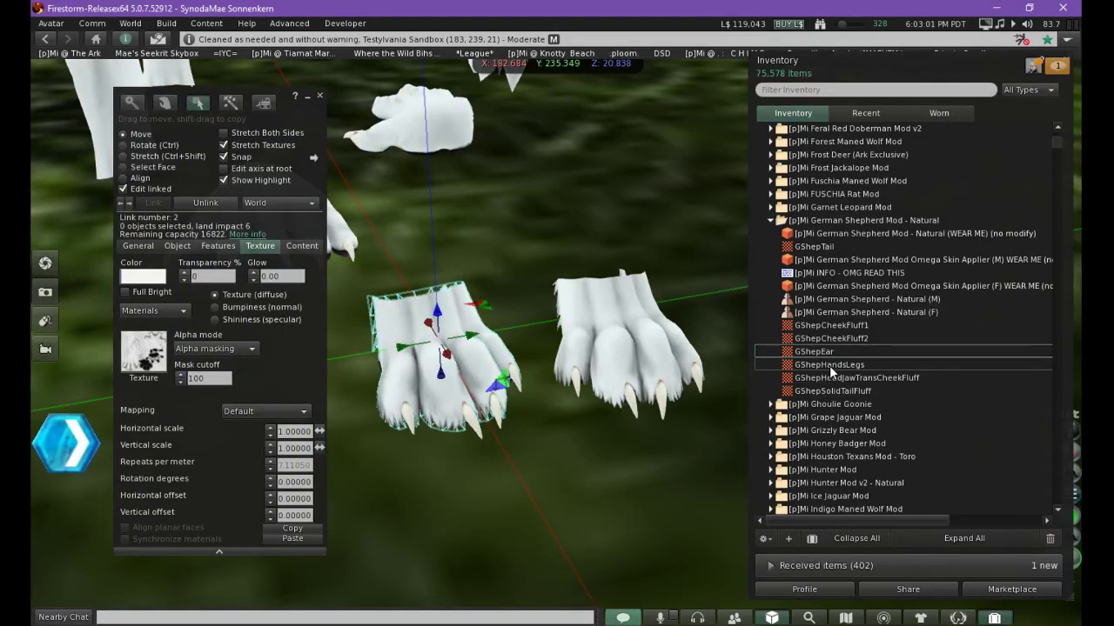
Preview the GShepHandsLegs texture and apply it to the first foot paw's fur shell
double_click(830, 365)
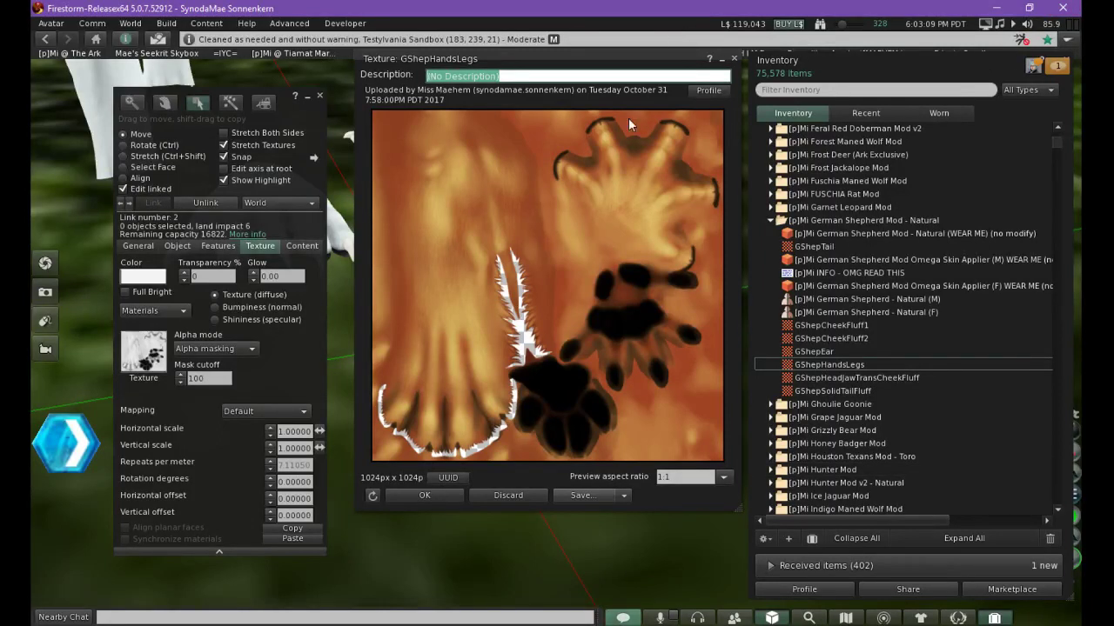
click(418, 495)
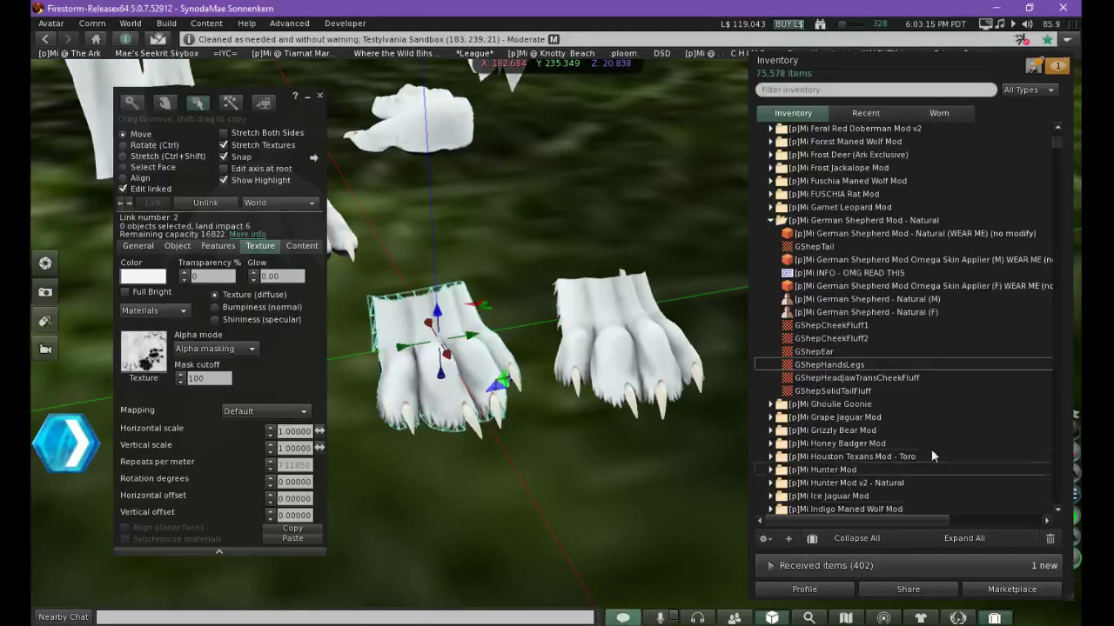
drag(820, 369, 144, 350)
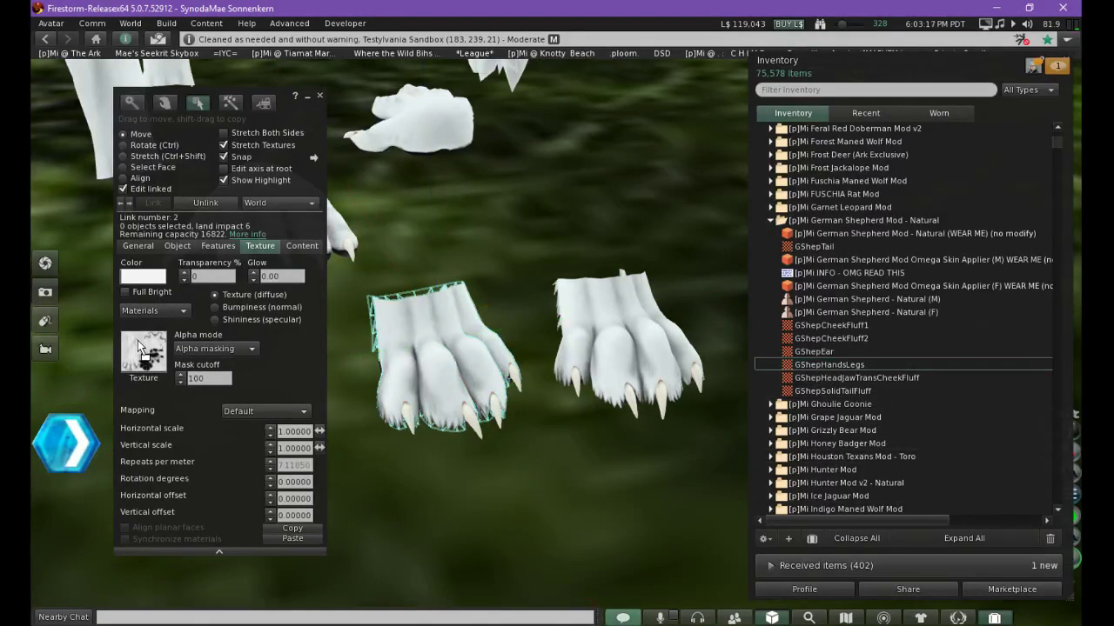
Apply the GShepHandsLegs texture to the first foot paw's remaining white fluff, check its underside and deselect it
alt+drag(503, 358, 665, 367)
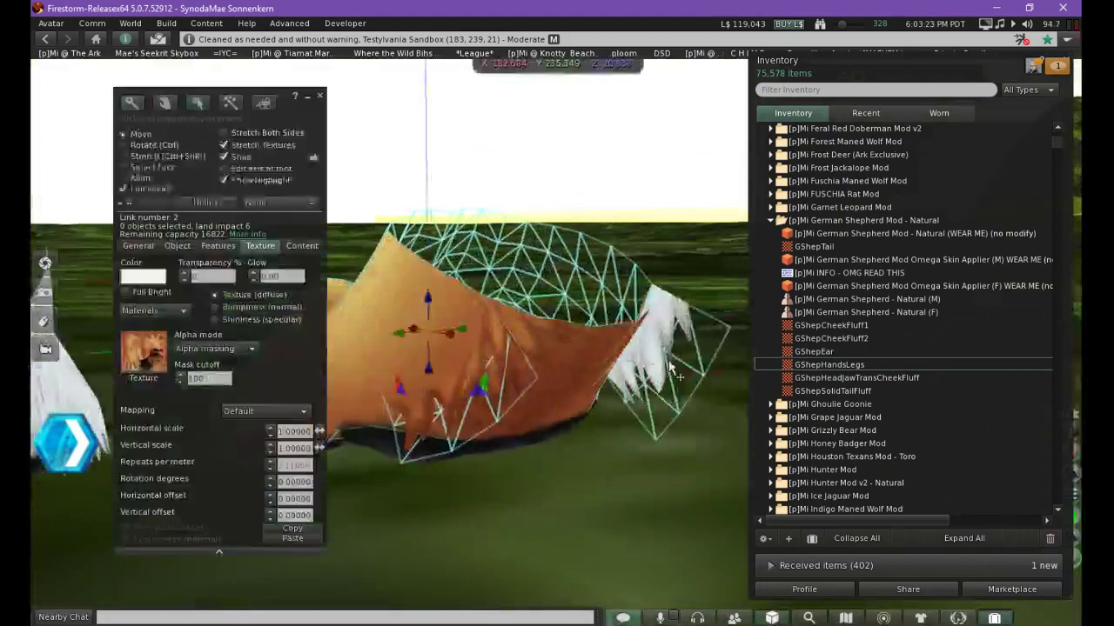
click(670, 371)
drag(797, 371, 151, 355)
alt+drag(464, 411, 514, 226)
ctrl+alt+drag(699, 256, 544, 422)
click(685, 216)
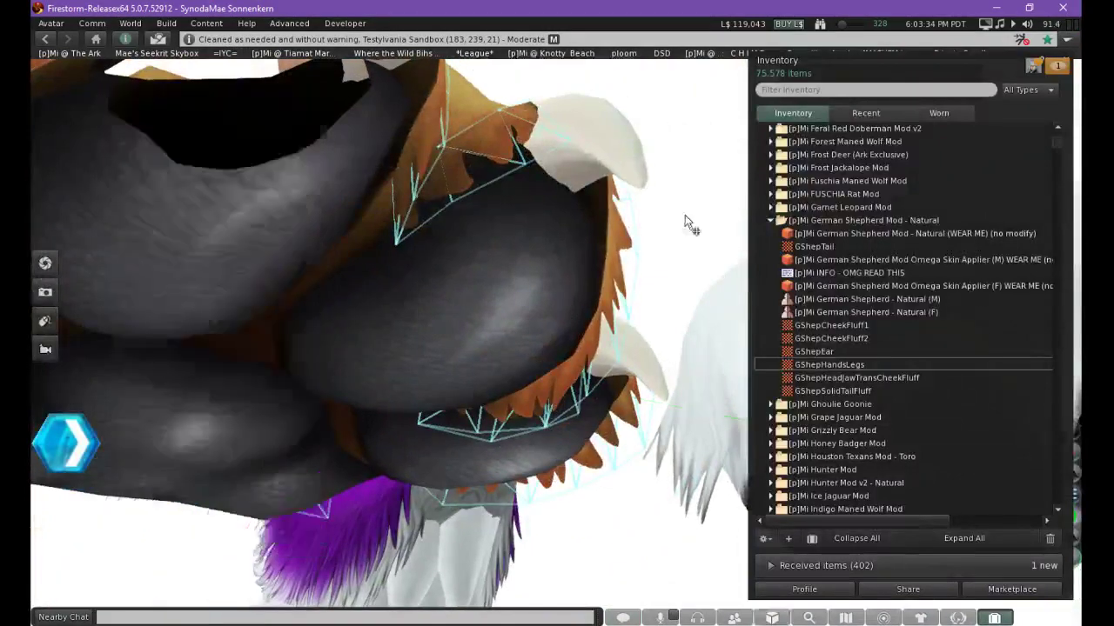
key(Escape)
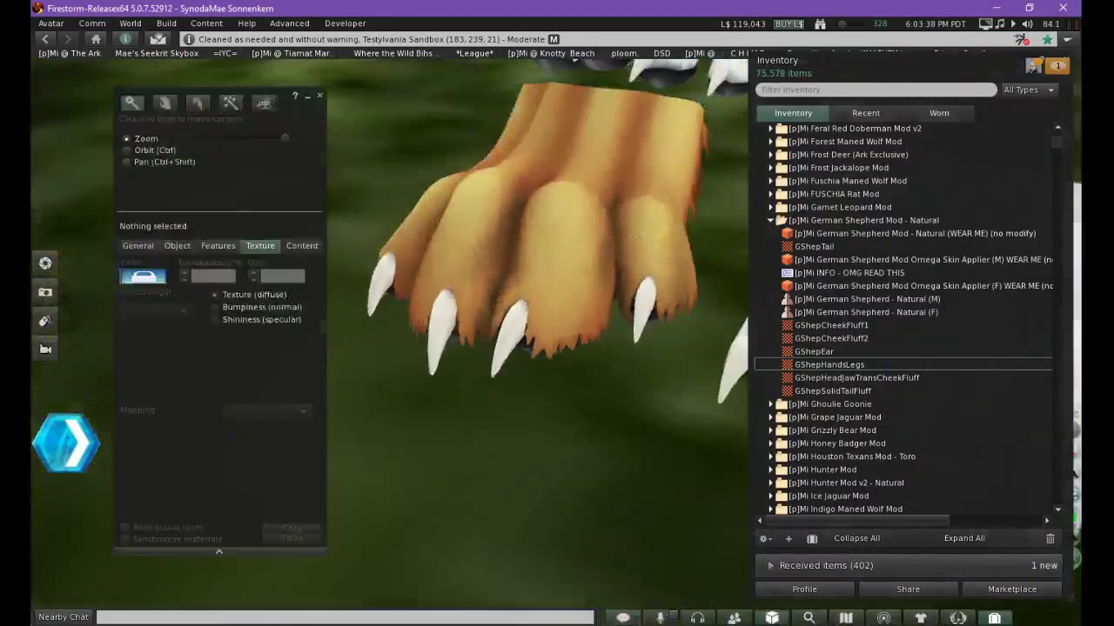
Select the fur shell of the second, still white foot paw and apply the GShepHandsLegs texture to it
alt+drag(557, 278, 557, 348)
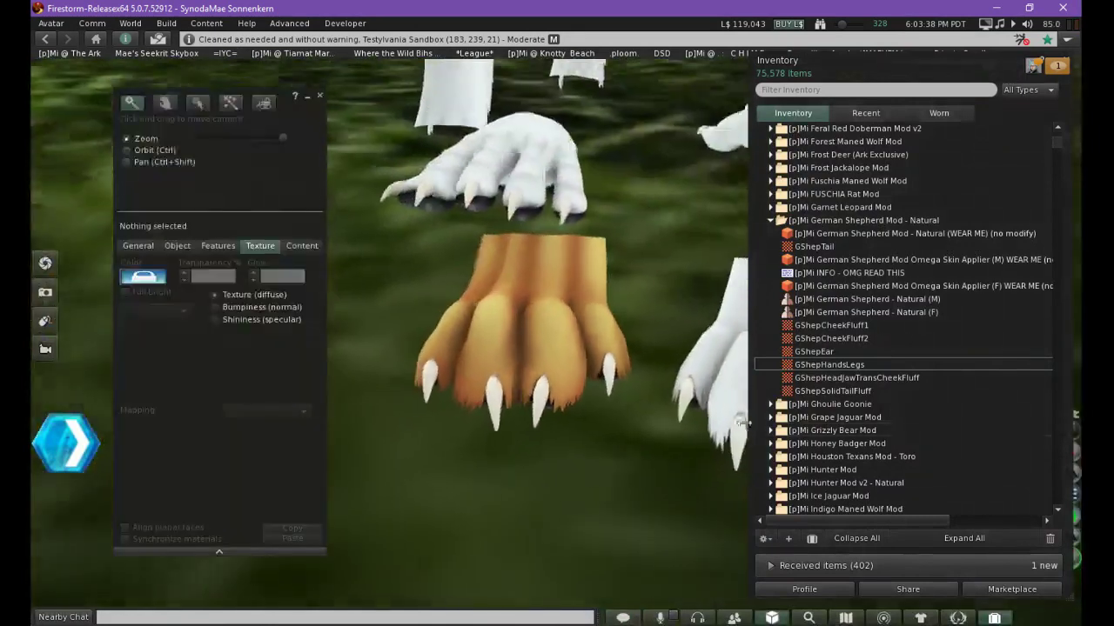
alt+drag(701, 322, 580, 328)
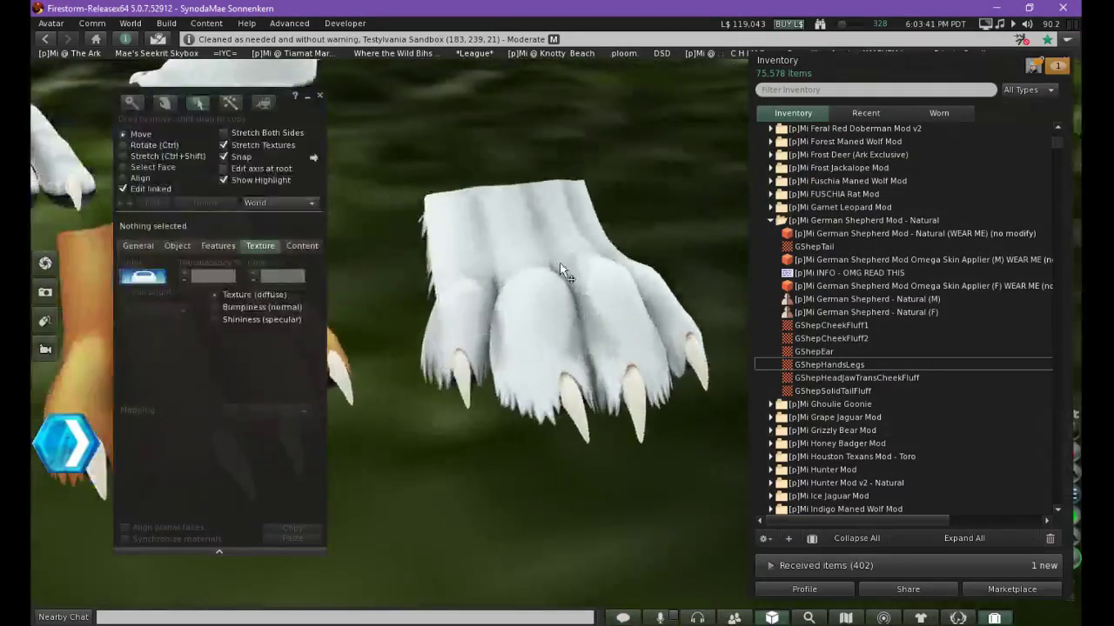
click(548, 259)
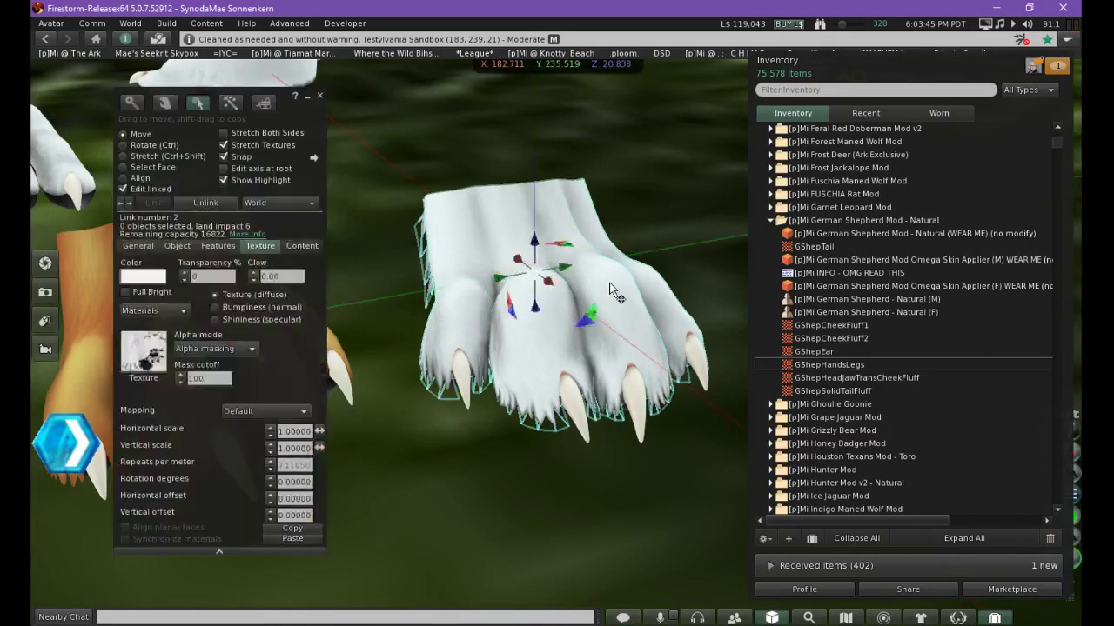
drag(564, 268, 516, 276)
key(ctrl+z)
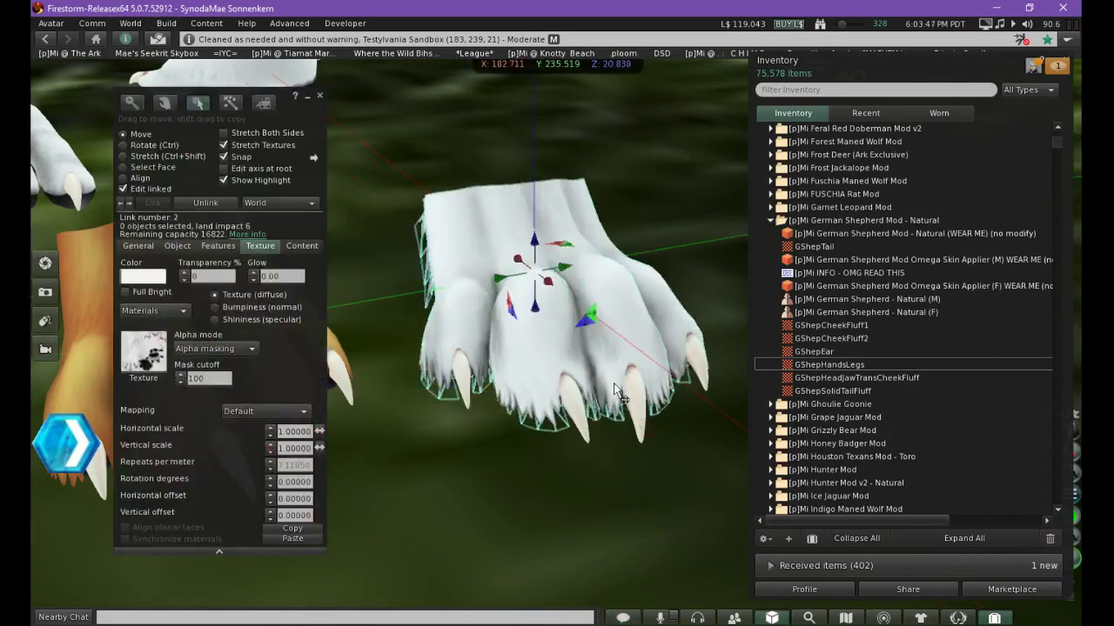
drag(833, 366, 147, 353)
Select the second foot paw's remaining white fluff, apply the GShepHandsLegs texture to it and close the editing window
ctrl+alt+drag(540, 296, 679, 348)
click(602, 488)
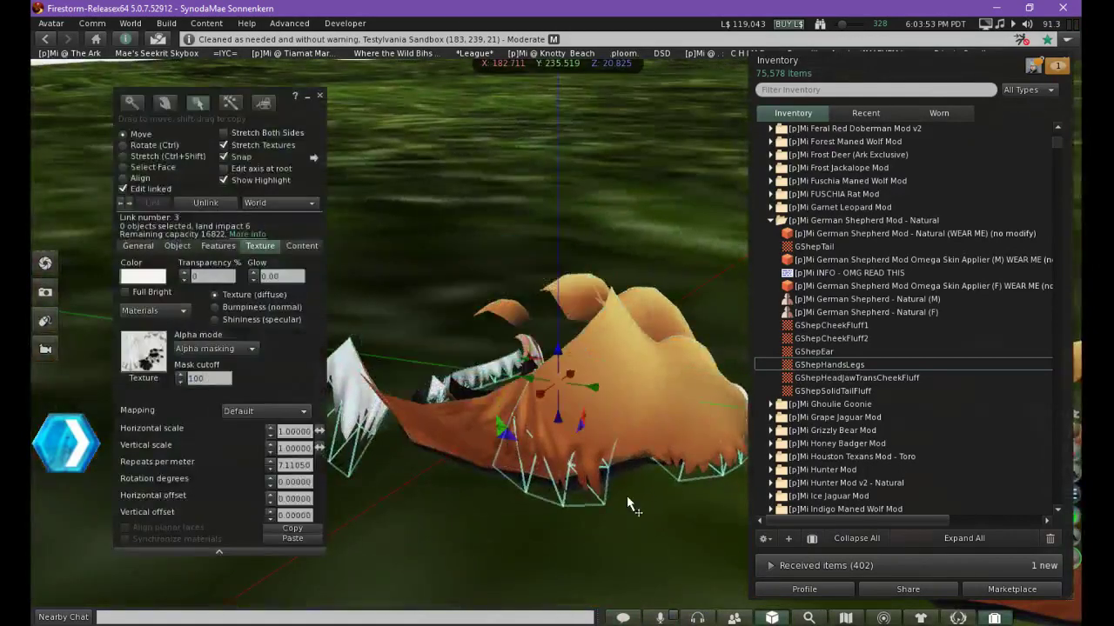
drag(852, 368, 146, 369)
key(ctrl+b)
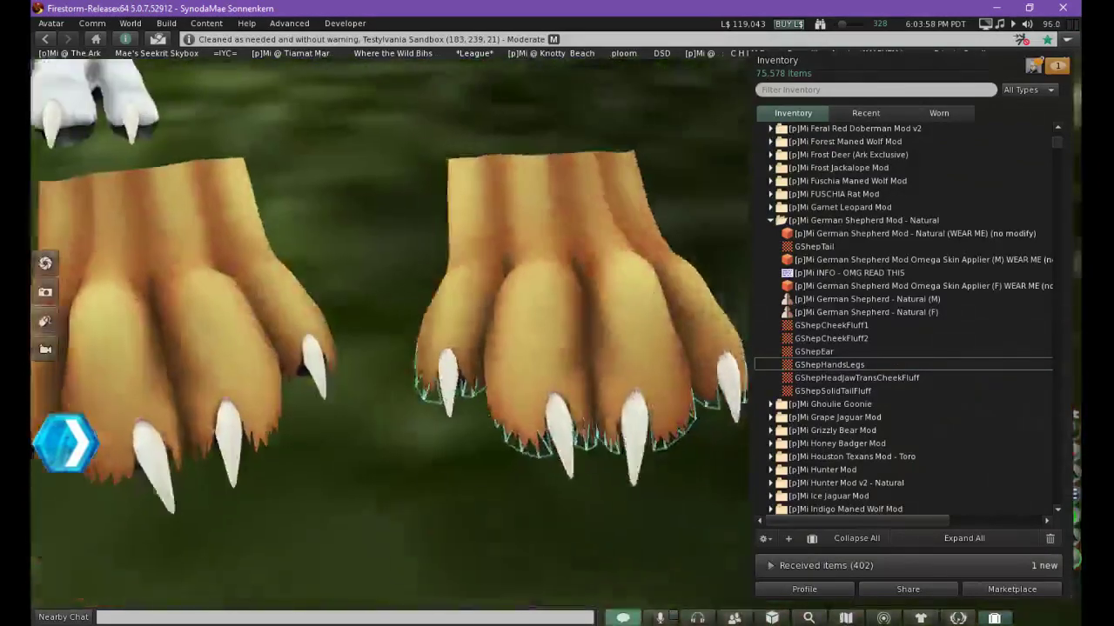
Close the editing window and delete both retextured foot paws from the ground
alt+drag(470, 313, 470, 348)
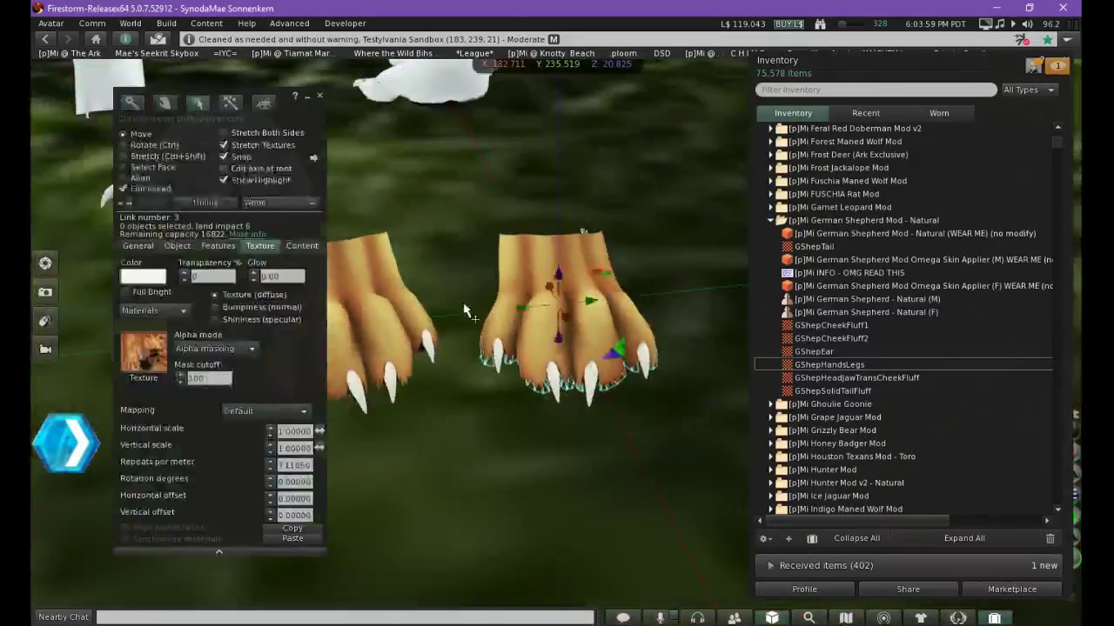
click(396, 211)
right_click(561, 295)
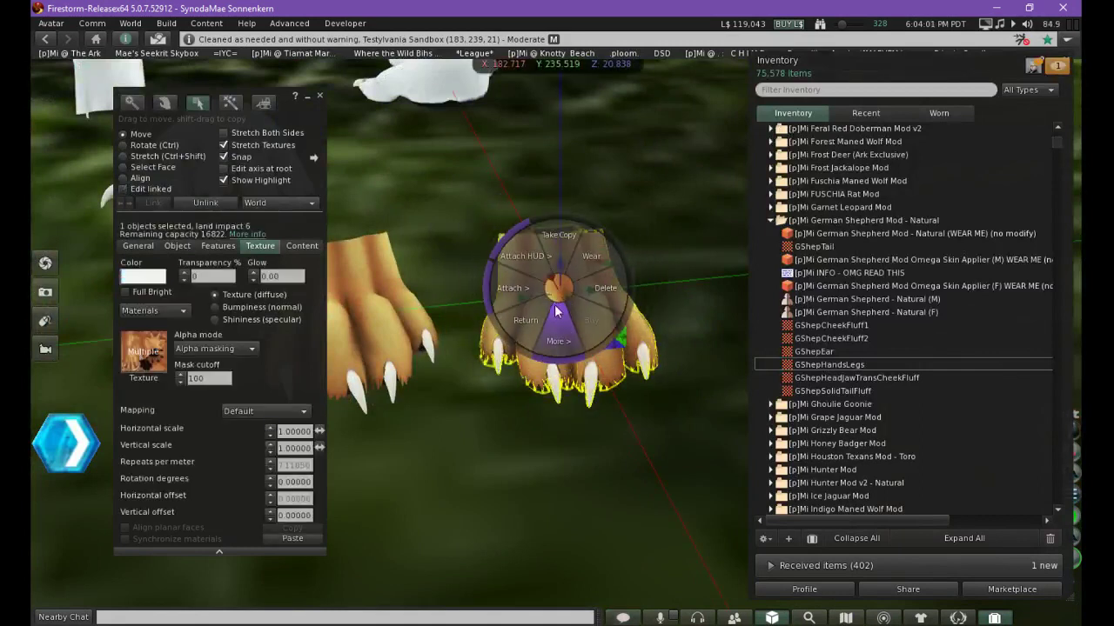
click(321, 96)
right_click(527, 320)
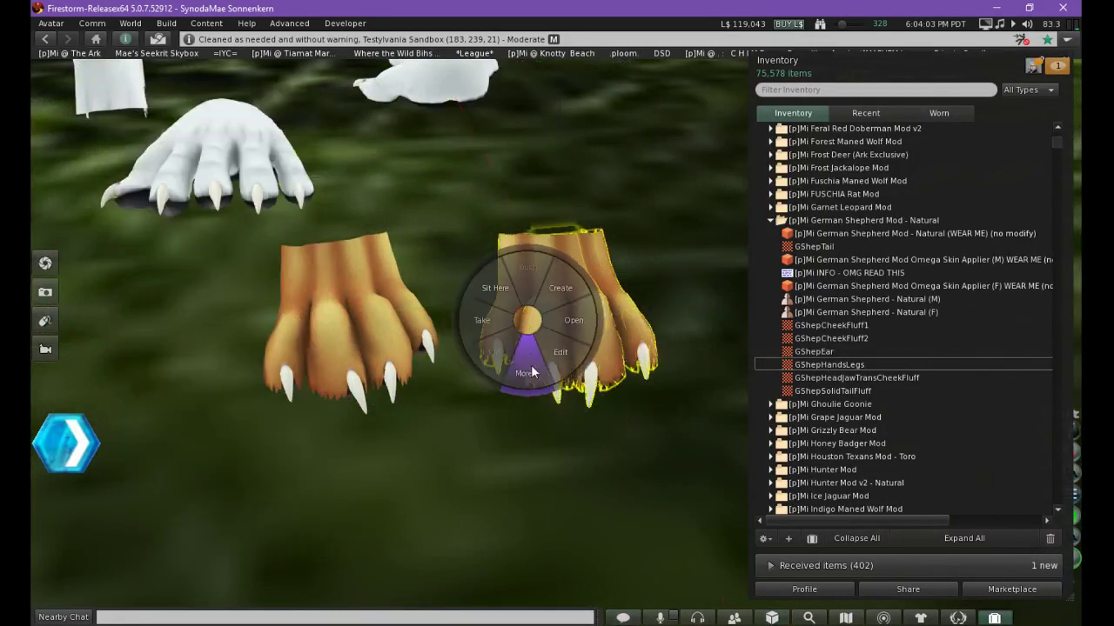
click(531, 371)
click(572, 322)
right_click(379, 307)
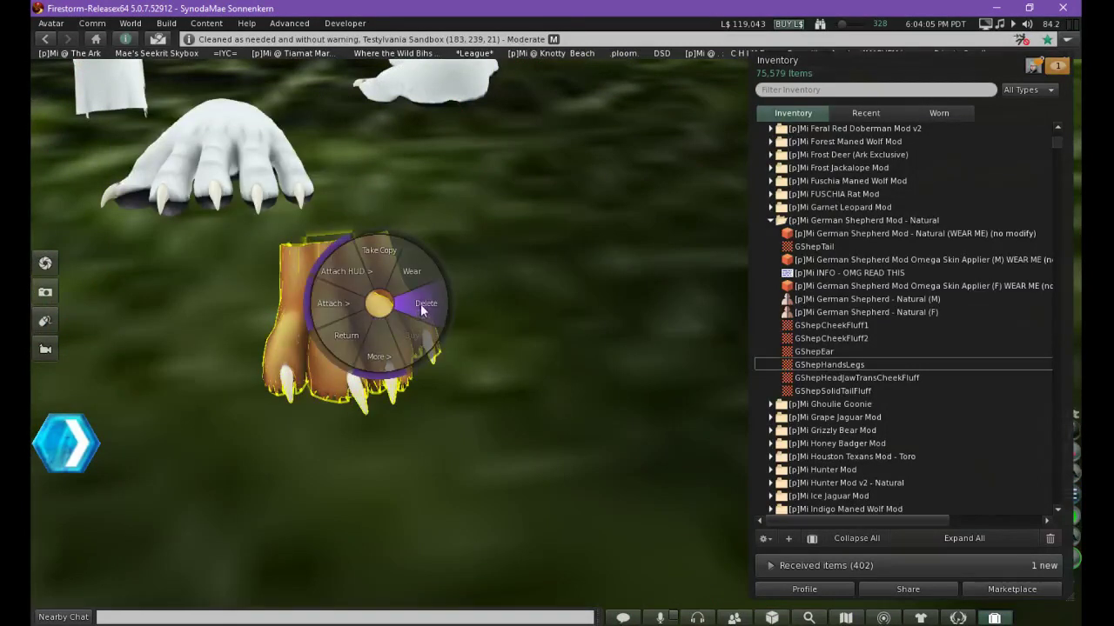
click(420, 304)
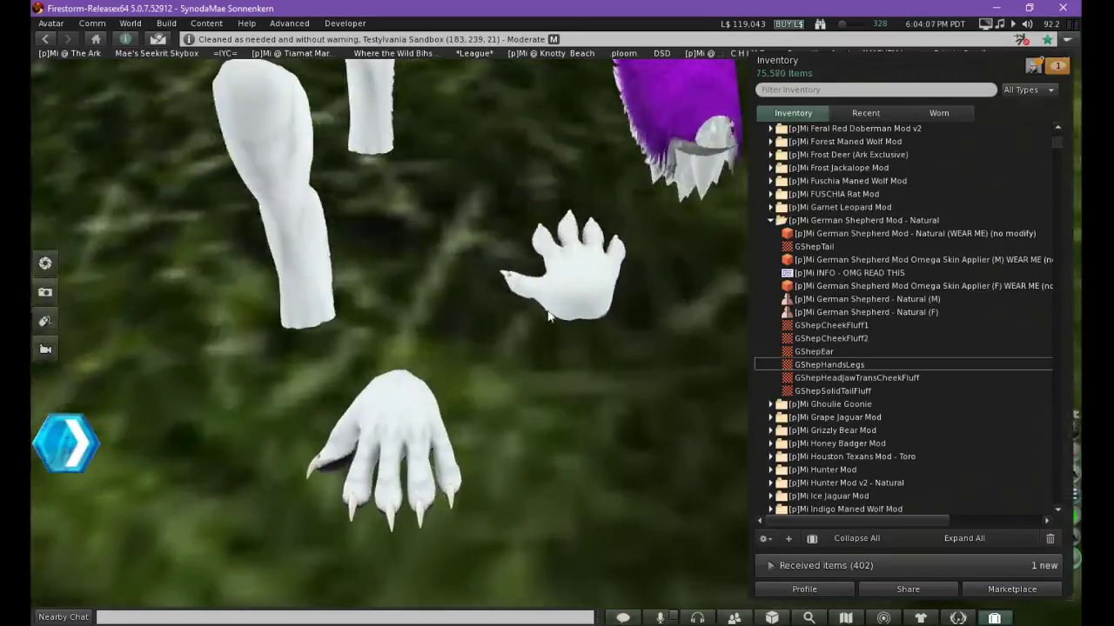
Open the farther white hand paw for editing and move it beside the other hand paw
right_click(549, 317)
click(585, 319)
drag(574, 300, 562, 186)
drag(585, 414, 591, 472)
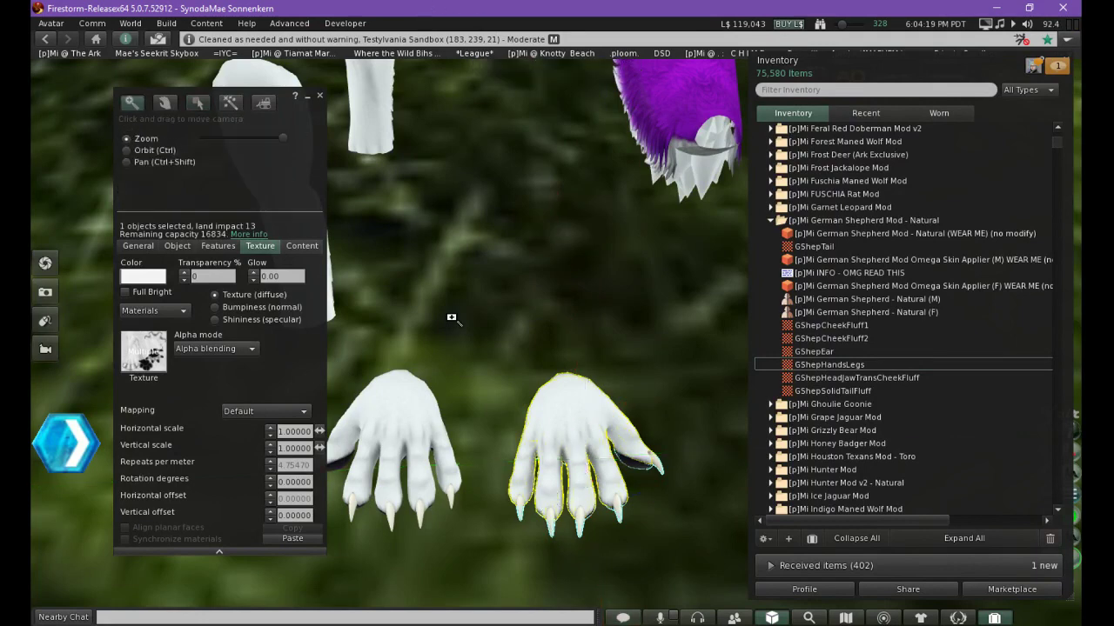
Select the first white hand paw, enable linked-part editing and select its white fur mesh
alt+drag(512, 441, 487, 402)
click(450, 391)
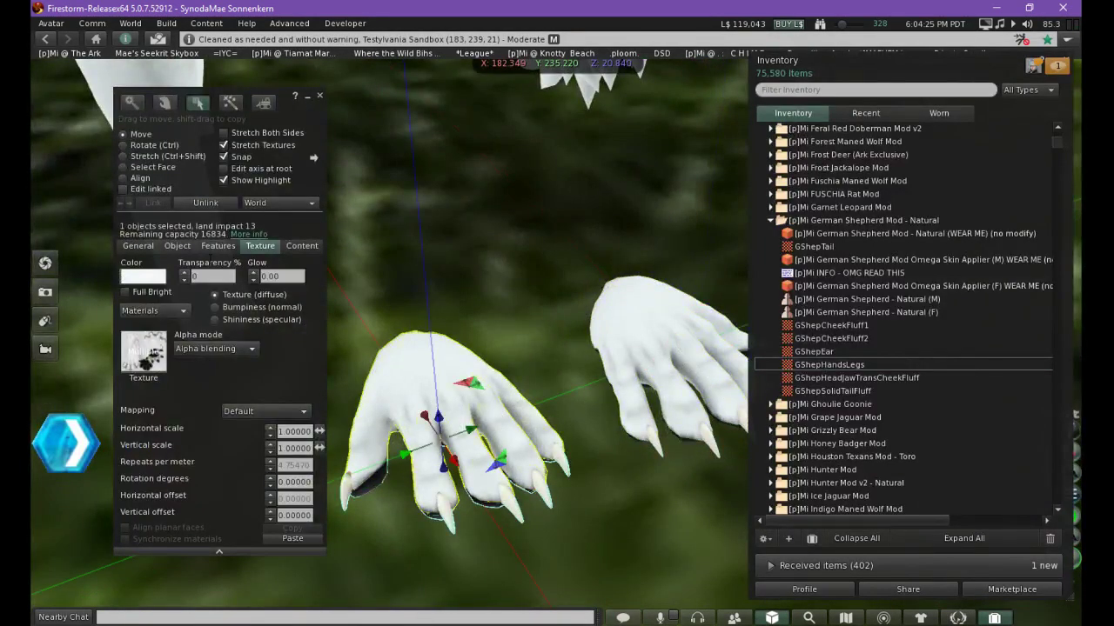
click(123, 189)
click(414, 391)
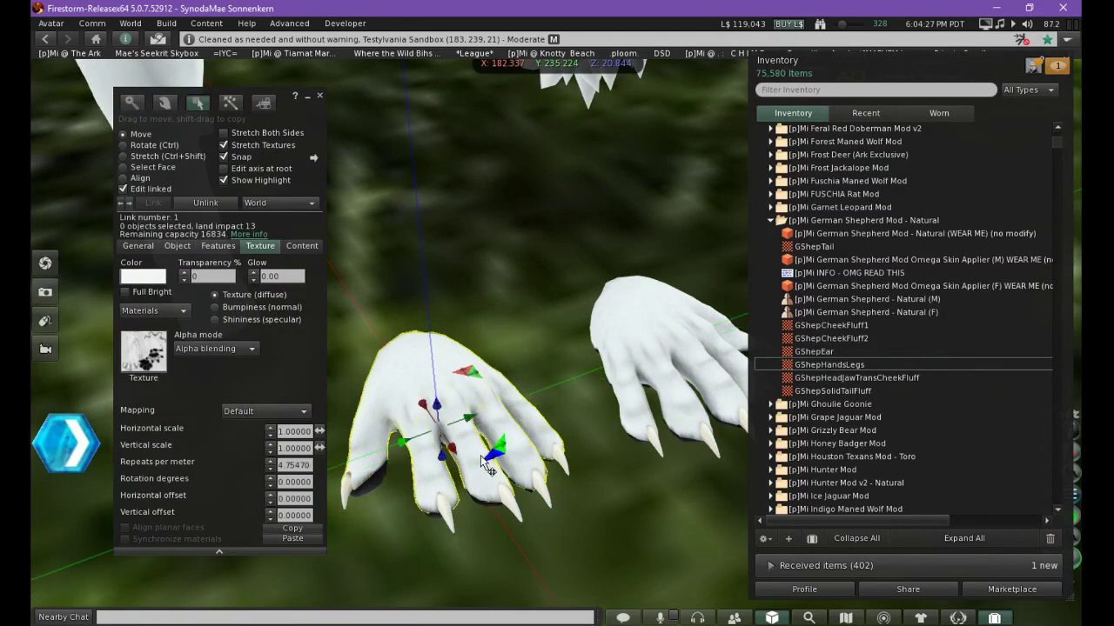
drag(470, 424, 355, 460)
key(ctrl)
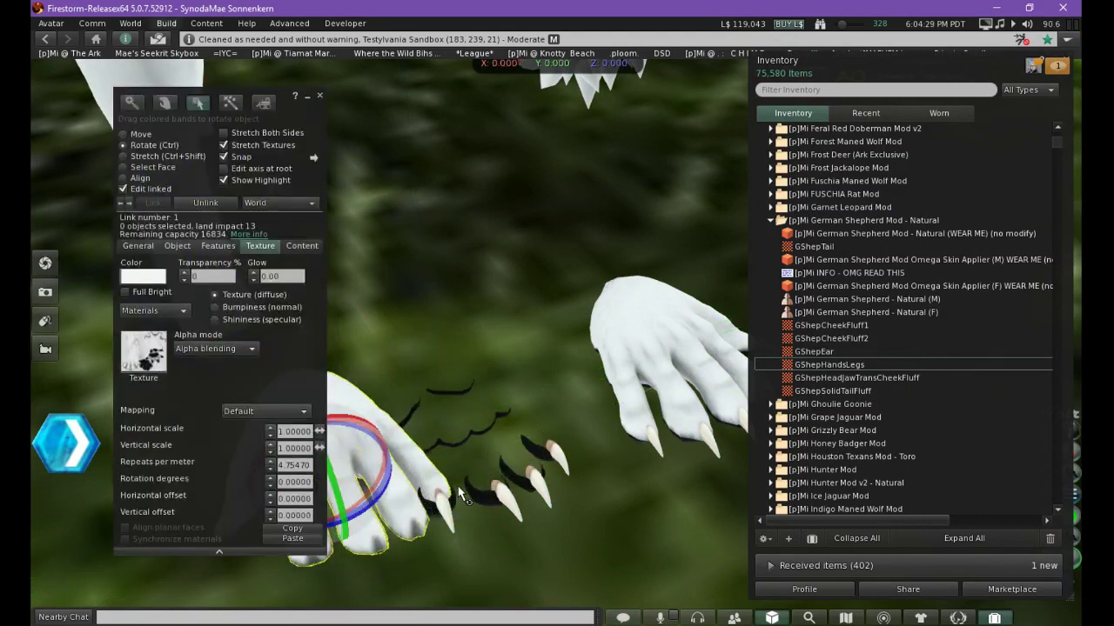
key(ctrl+z)
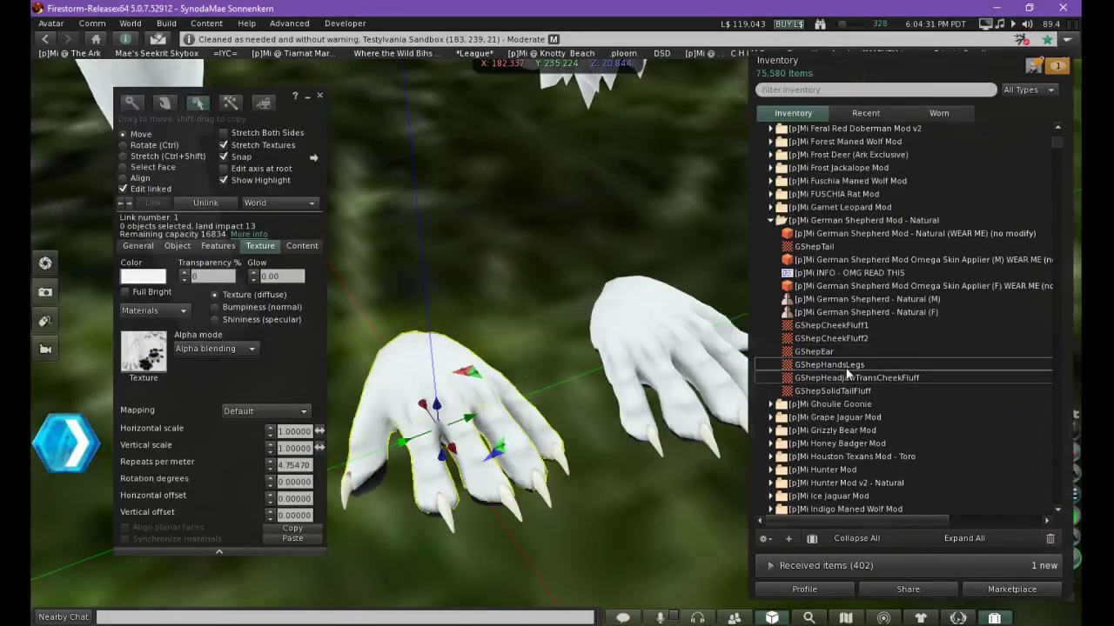
Apply the GShepHandsLegs texture to the first hand paw's selected mesh and to the mesh of the second, still white hand paw
drag(832, 367, 139, 359)
ctrl+alt+drag(470, 459, 783, 235)
ctrl+alt+drag(592, 324, 522, 487)
alt+drag(694, 306, 567, 333)
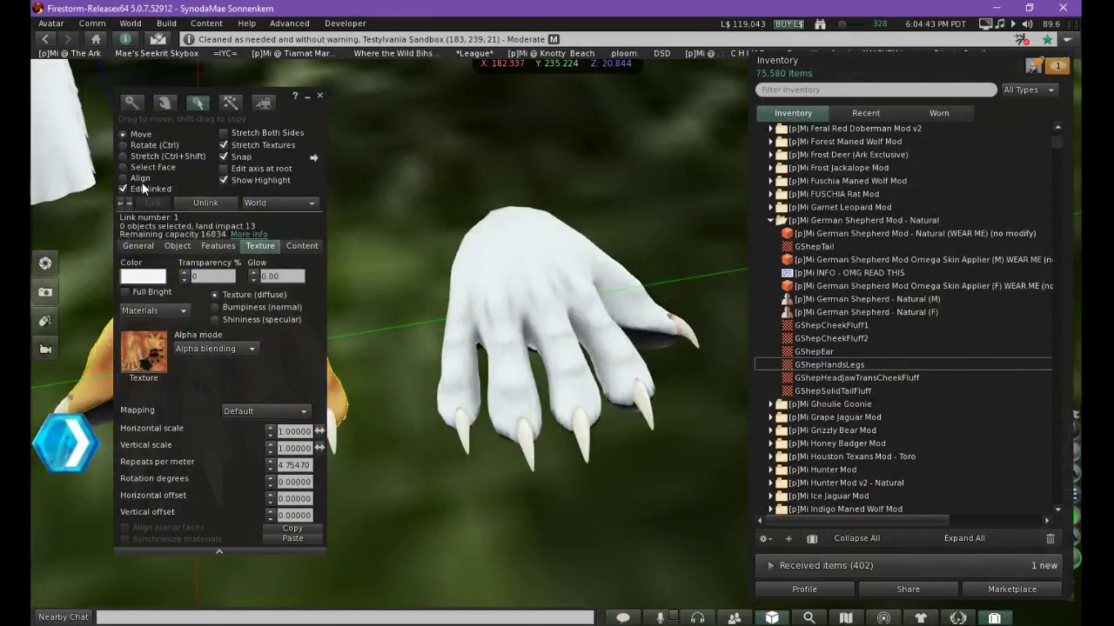
click(526, 267)
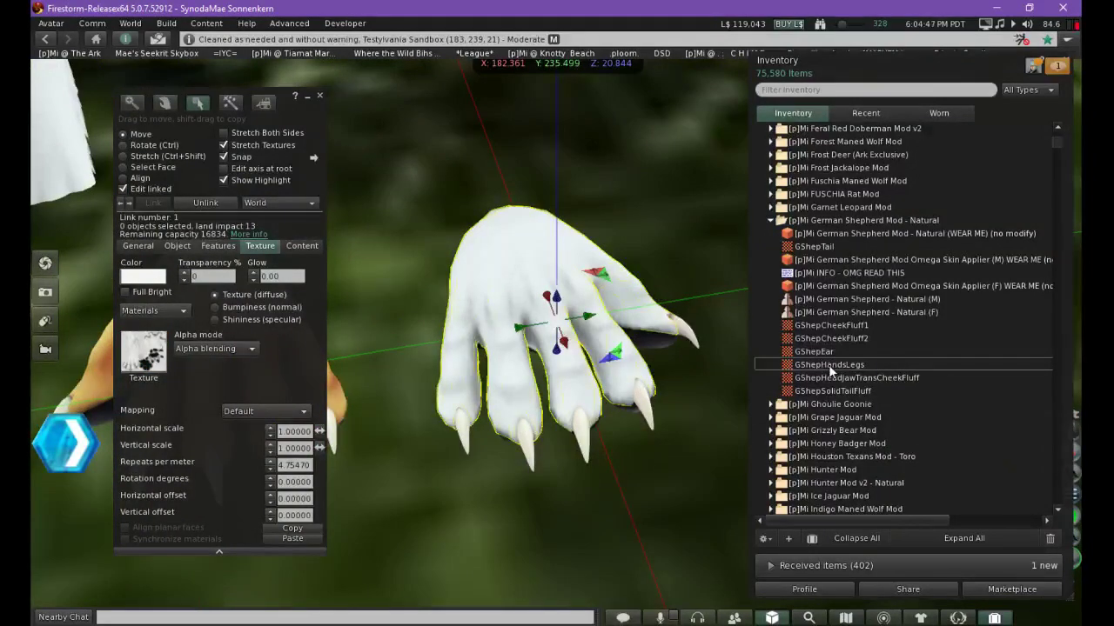
click(658, 349)
click(581, 294)
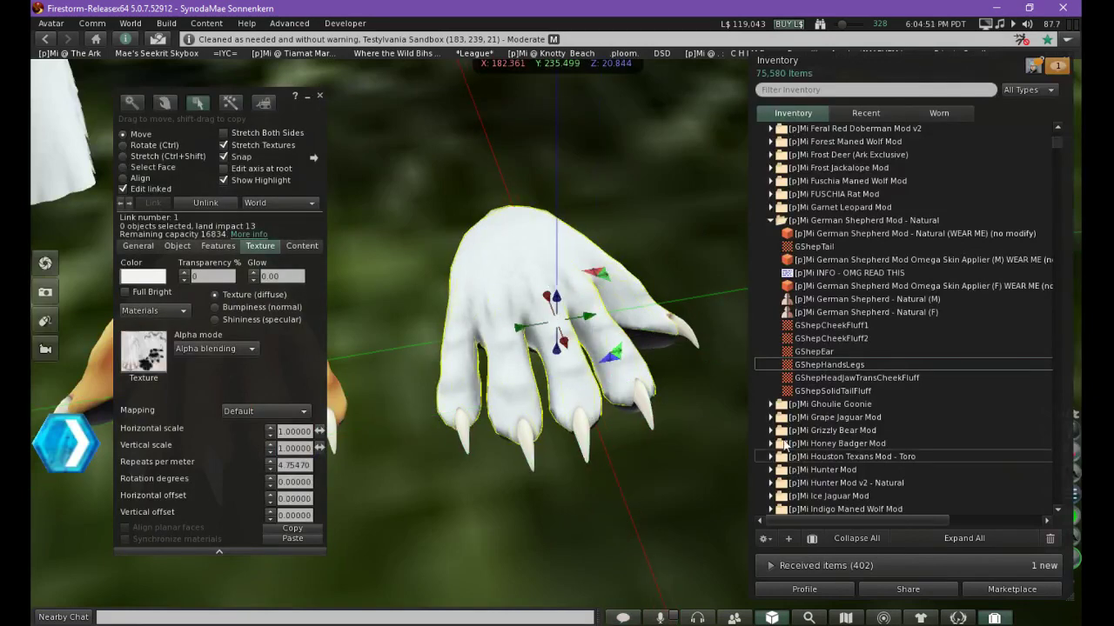
drag(828, 364, 132, 357)
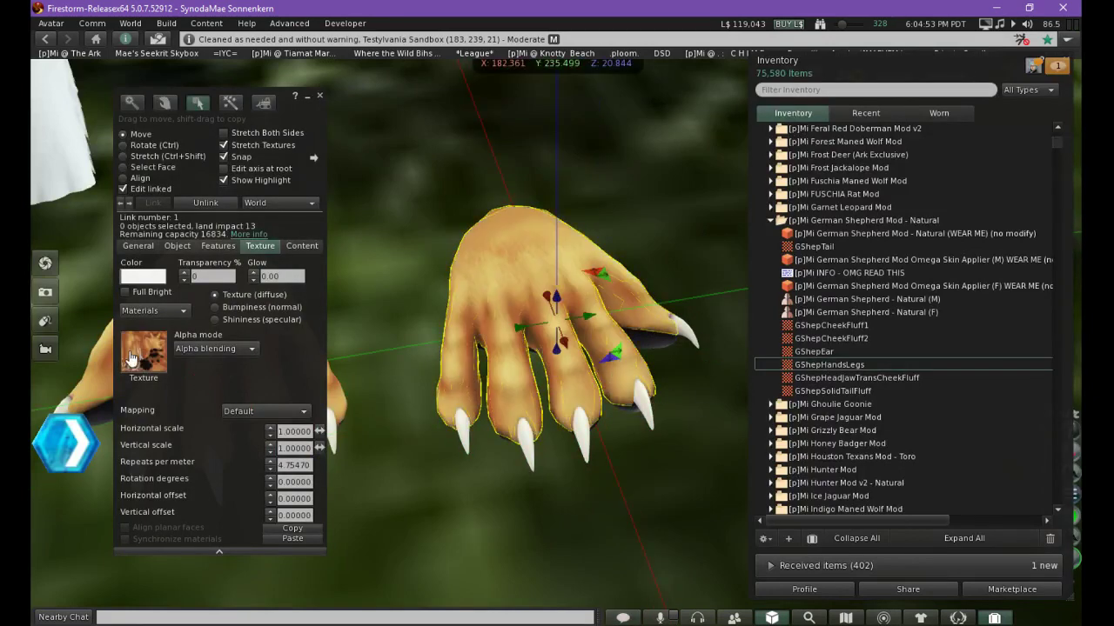
Close the editing window and delete both retextured hand paws from the ground
click(320, 95)
right_click(503, 280)
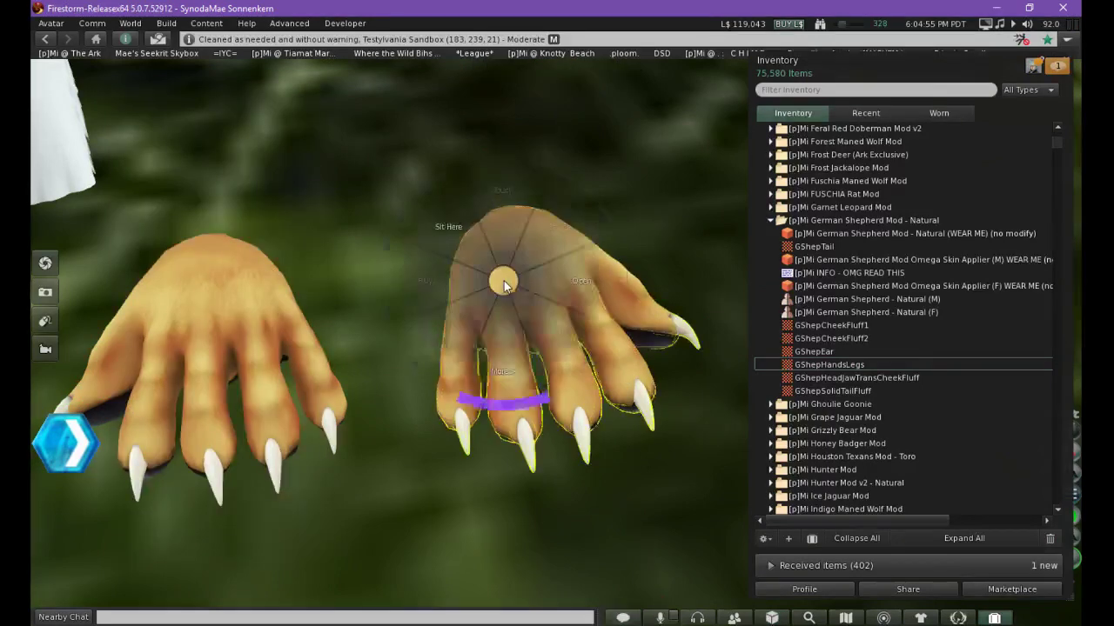
click(508, 318)
click(544, 285)
right_click(246, 298)
click(261, 345)
click(311, 297)
Open one of the white legs for editing and move it side by side with the other leg
alt+drag(419, 141, 385, 153)
right_click(386, 157)
click(448, 218)
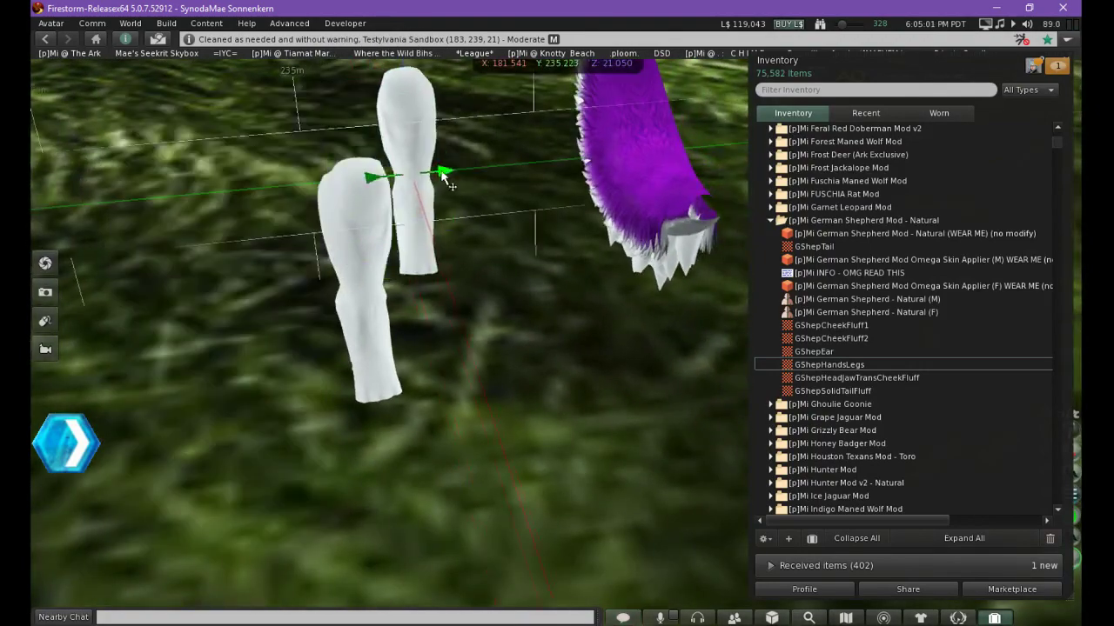
drag(429, 188, 566, 340)
click(564, 410)
Select both white legs together, apply the GShepHandsLegs texture to them and deselect them
click(551, 336)
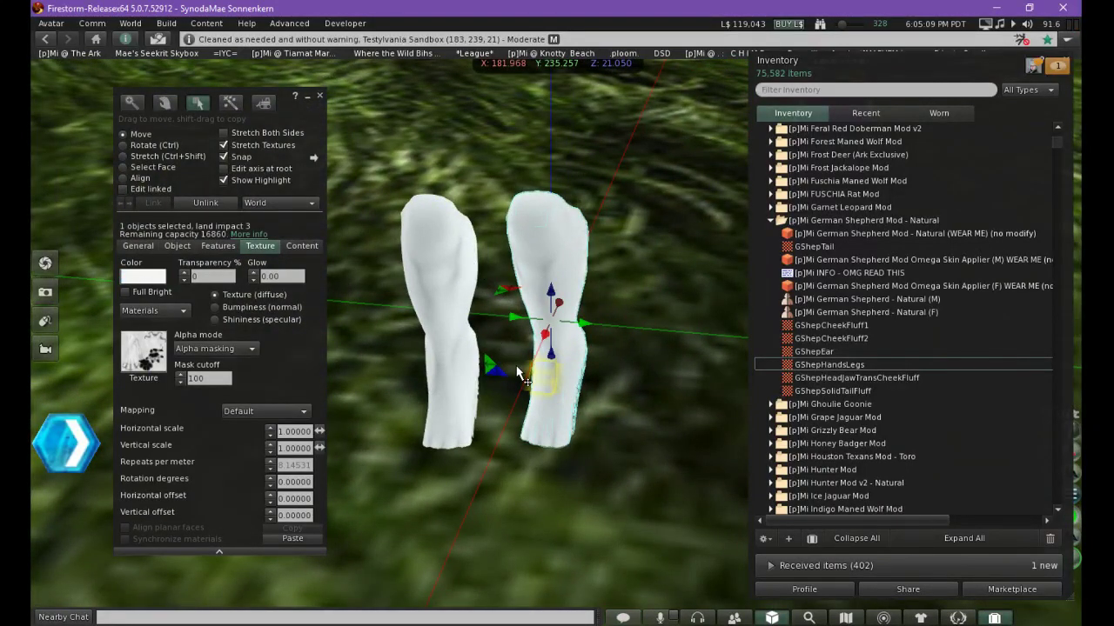
shift+click(433, 237)
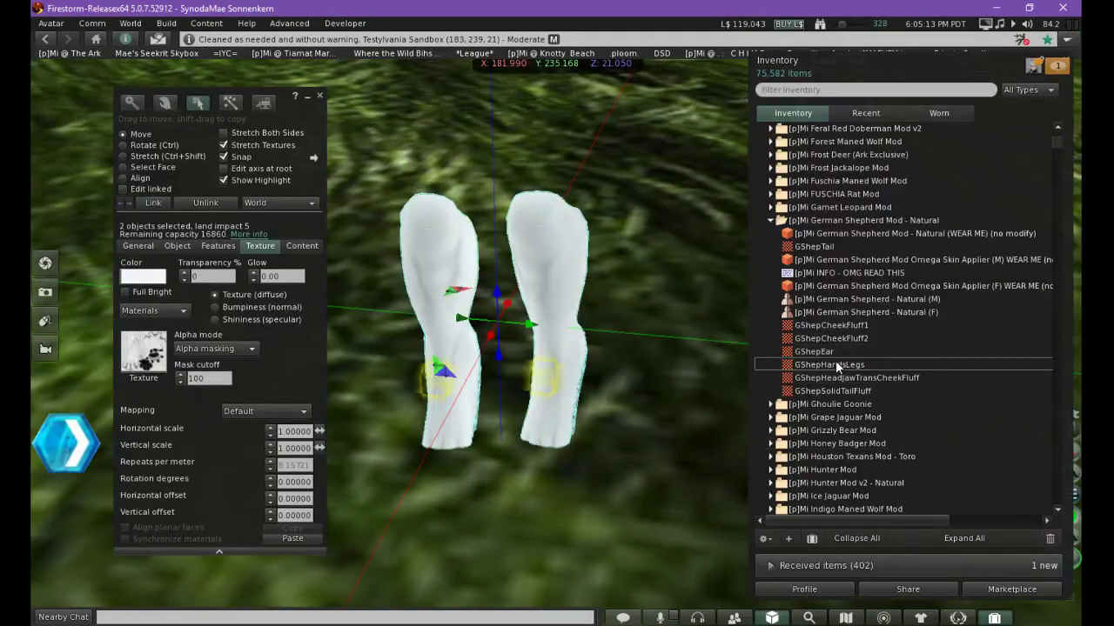
drag(831, 363, 153, 372)
click(493, 536)
key(ctrl+b)
Check the retextured legs and delete both of them from the ground
alt+drag(561, 322, 948, 222)
alt+drag(550, 348, 688, 452)
click(532, 261)
key(Delete)
click(447, 209)
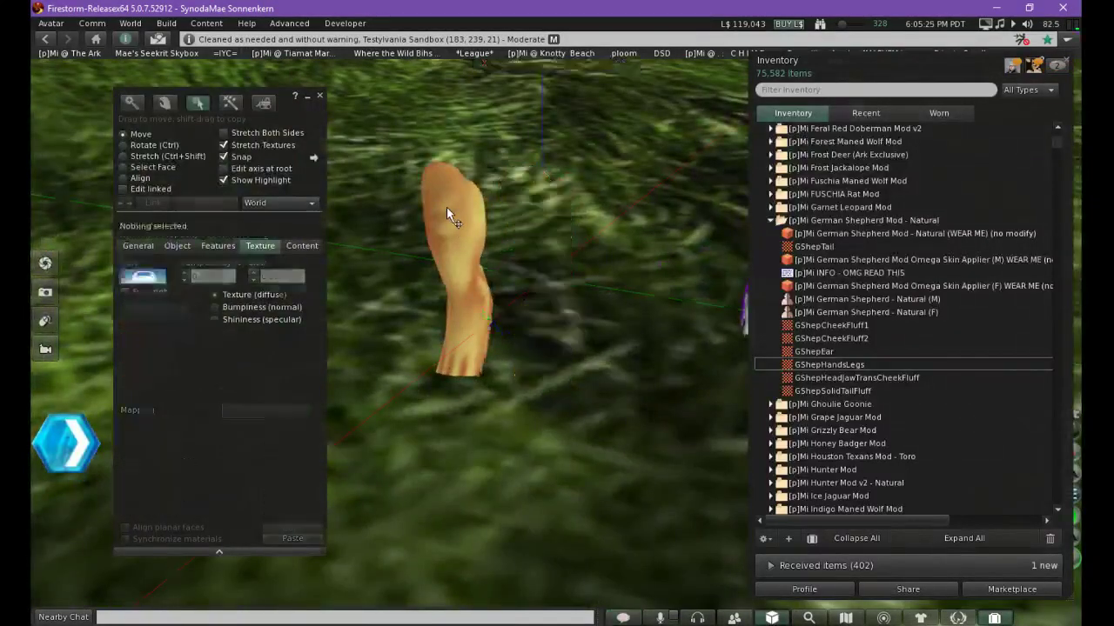
key(Delete)
Select the tail's purple fur shell as a single linked part and preview the GShepTail texture
alt+drag(594, 327, 557, 278)
ctrl+alt+drag(554, 332, 583, 375)
alt+drag(673, 375, 556, 329)
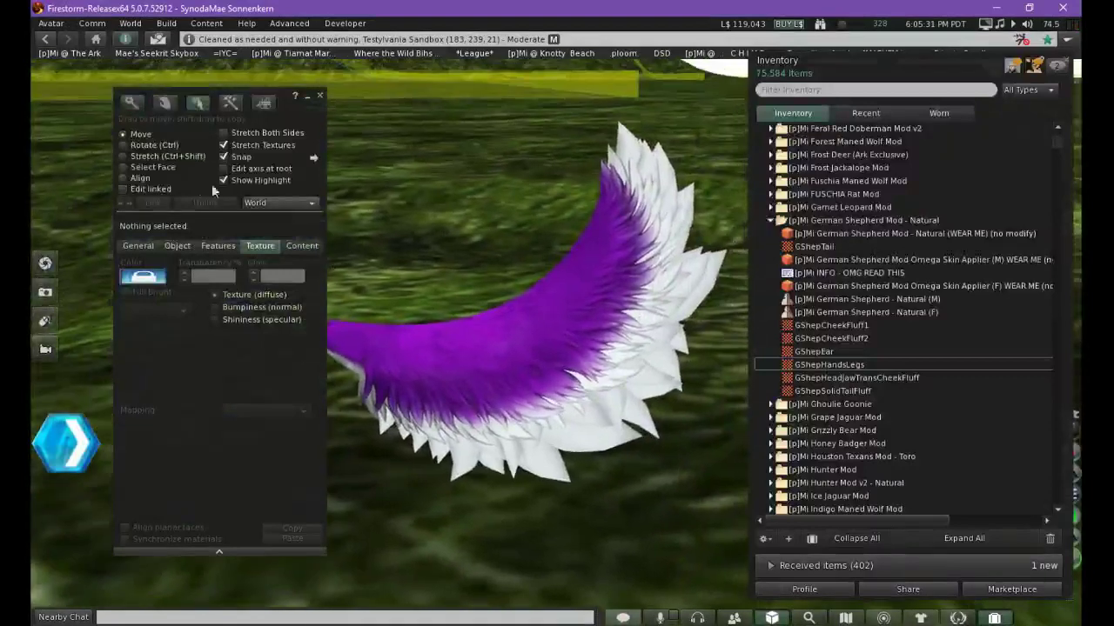
click(554, 355)
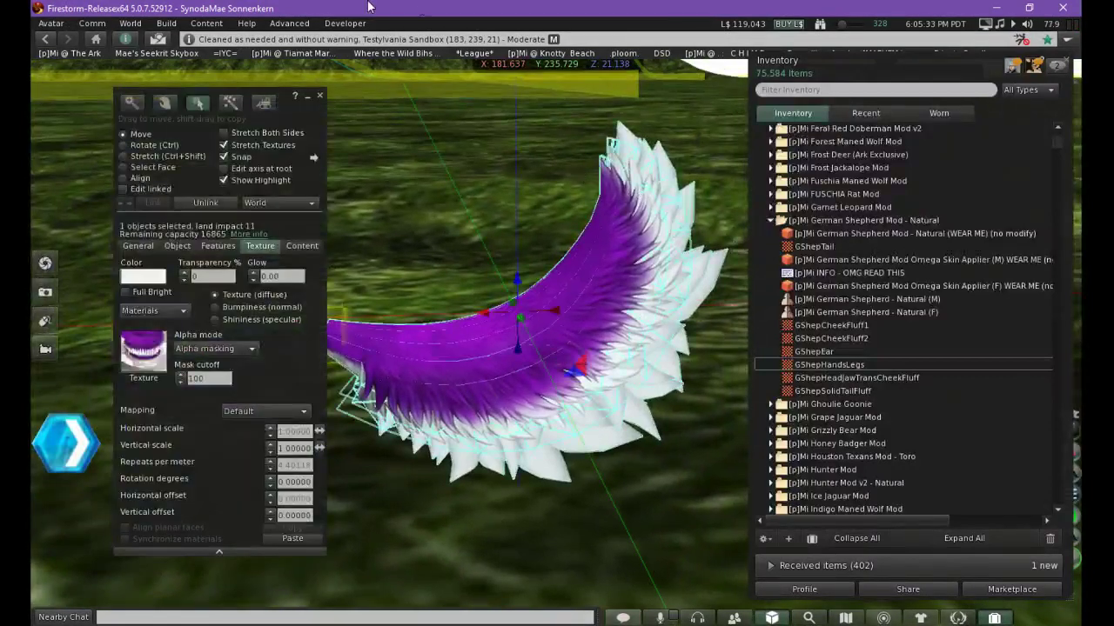
click(152, 188)
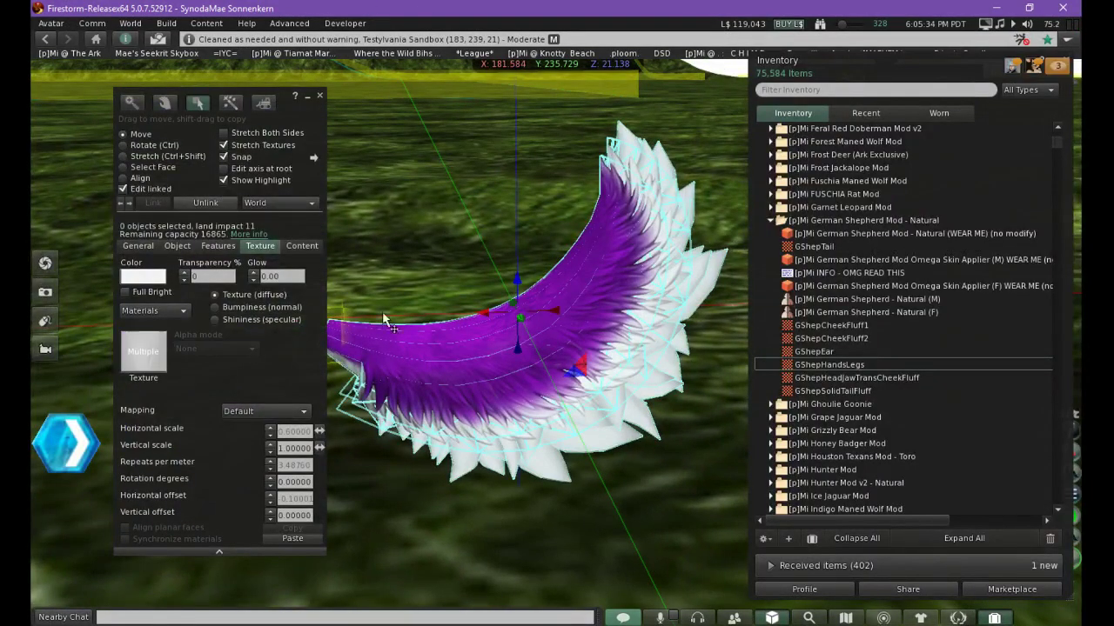
click(470, 377)
drag(510, 275, 511, 154)
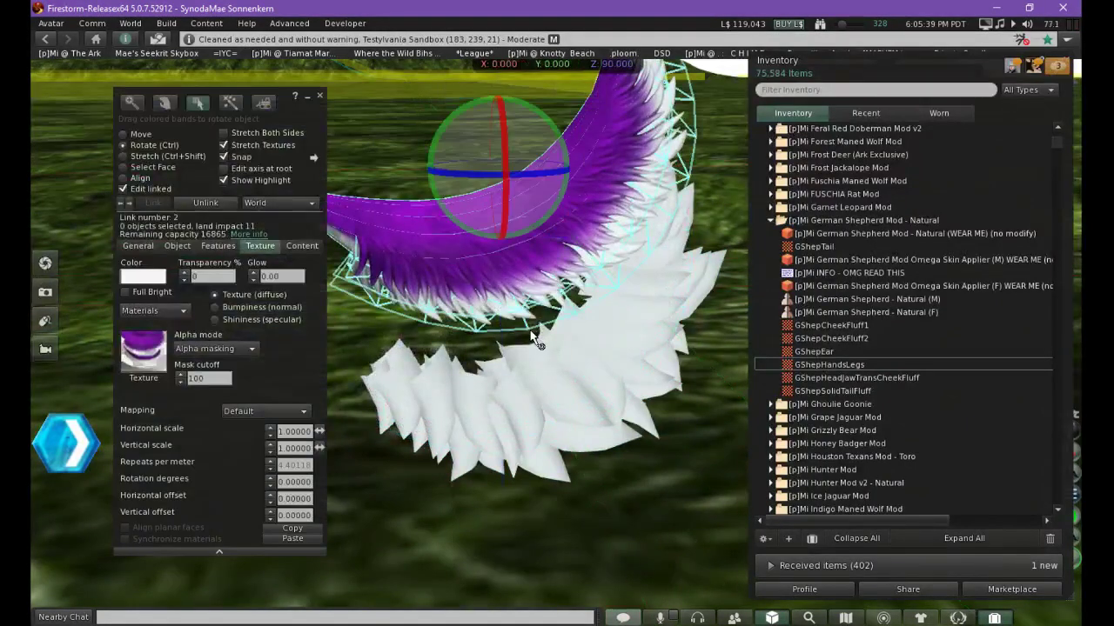
key(ctrl+z)
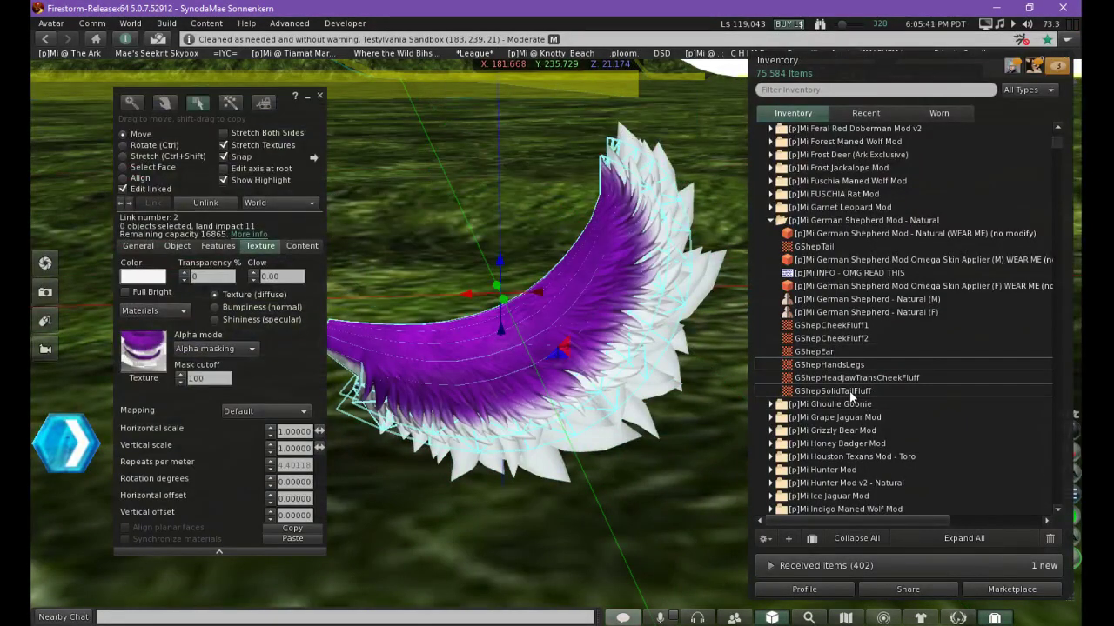
double_click(814, 246)
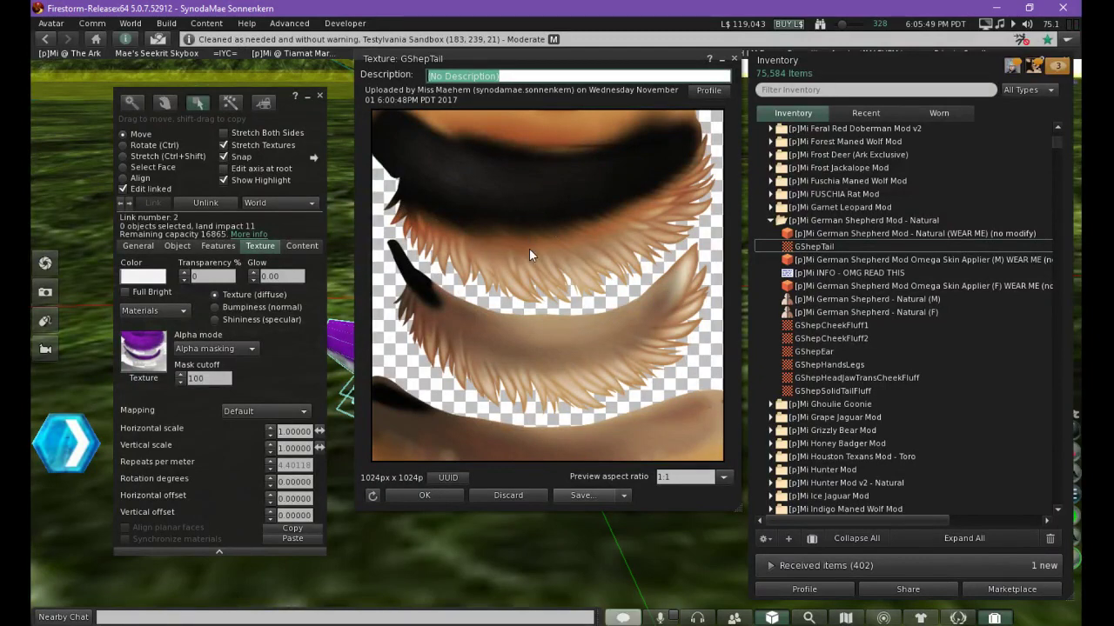
click(442, 496)
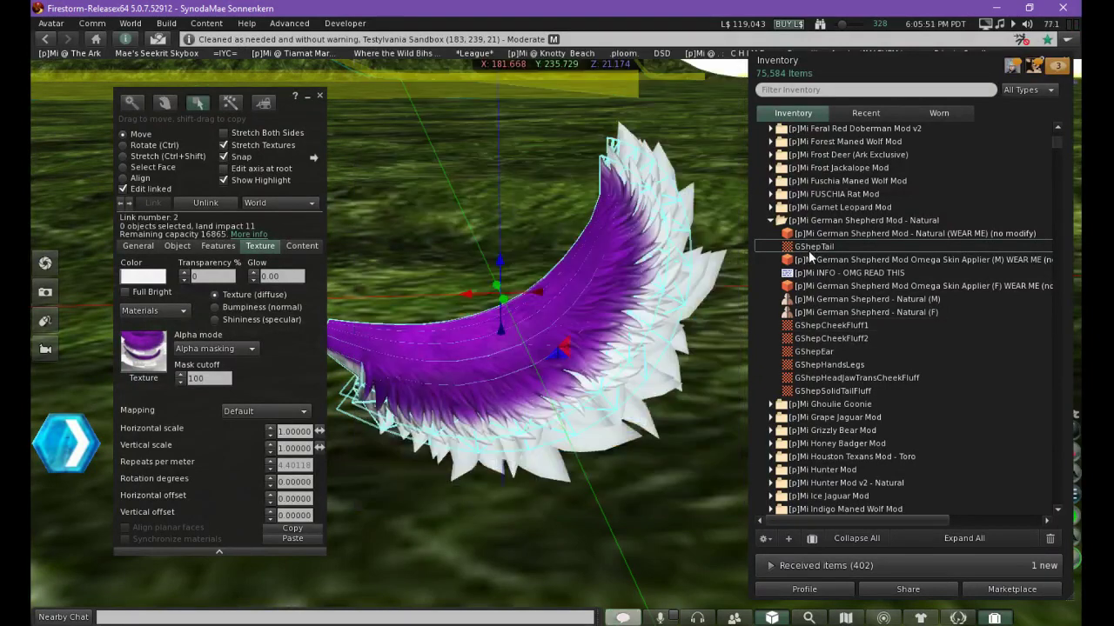
drag(500, 264, 494, 222)
key(ctrl)
key(ctrl+z)
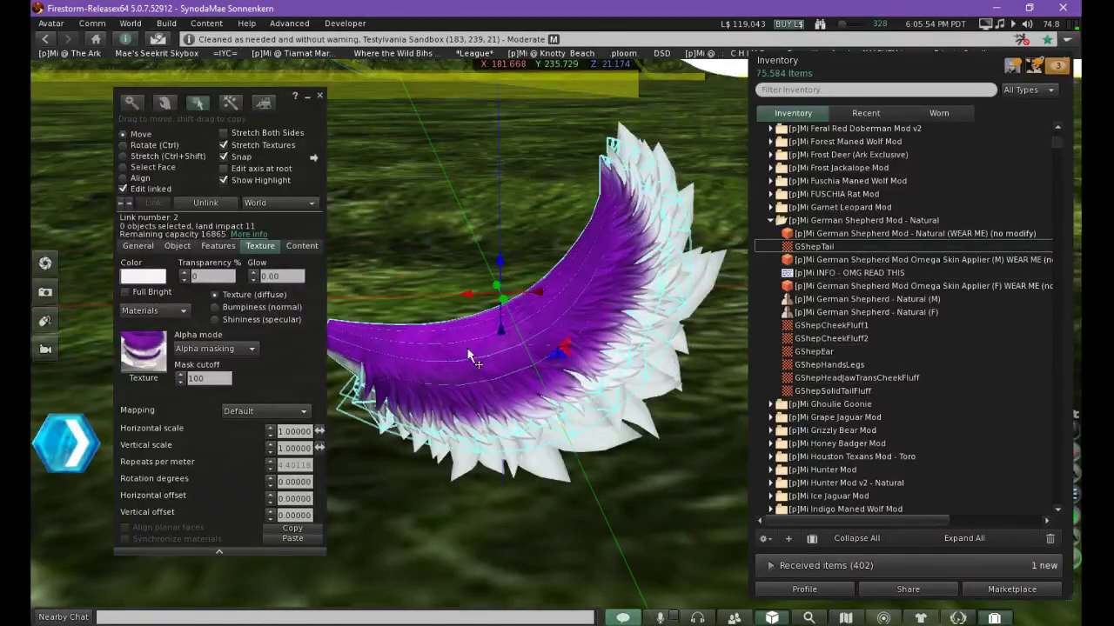
drag(501, 277, 492, 168)
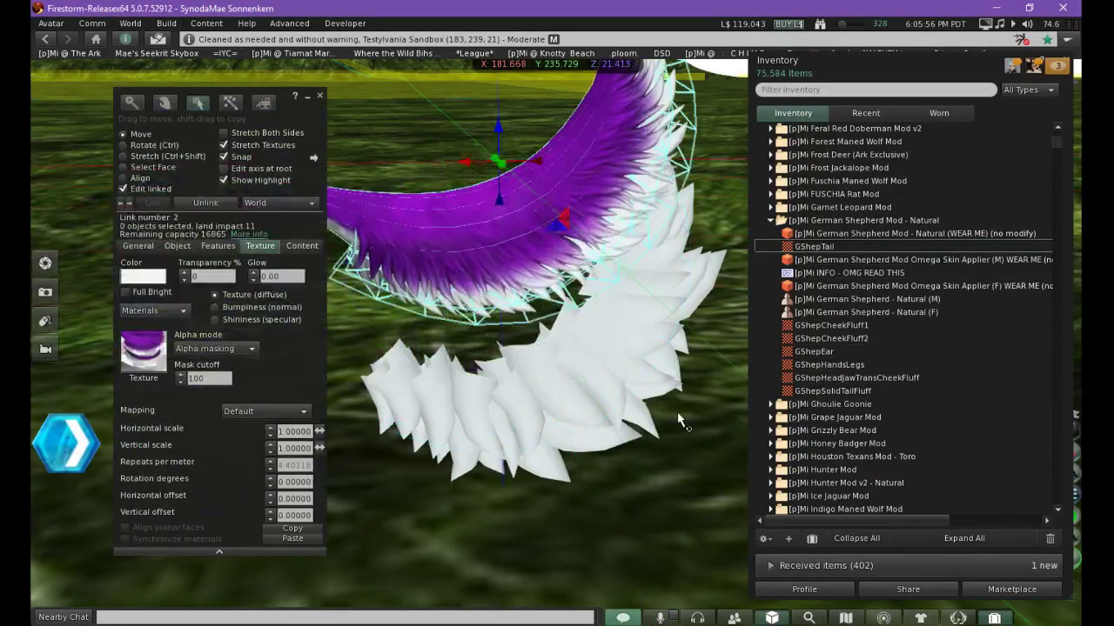
key(ctrl+z)
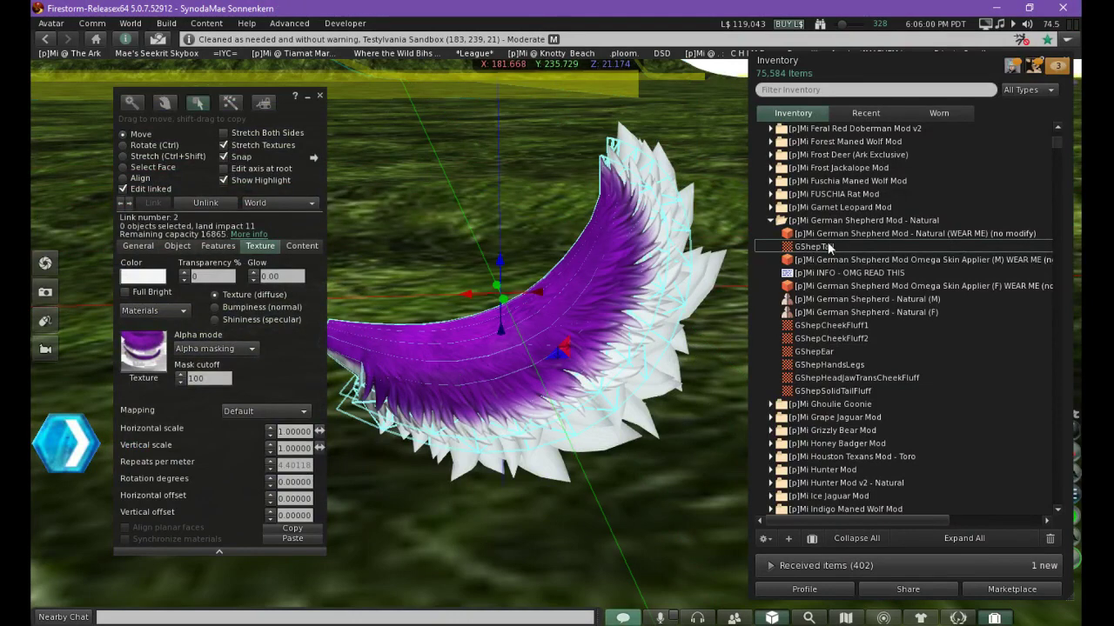
Apply the GShepTail texture to the tail's purple fur shell, deselect it and check the tail from its fluffy side
drag(826, 248, 139, 362)
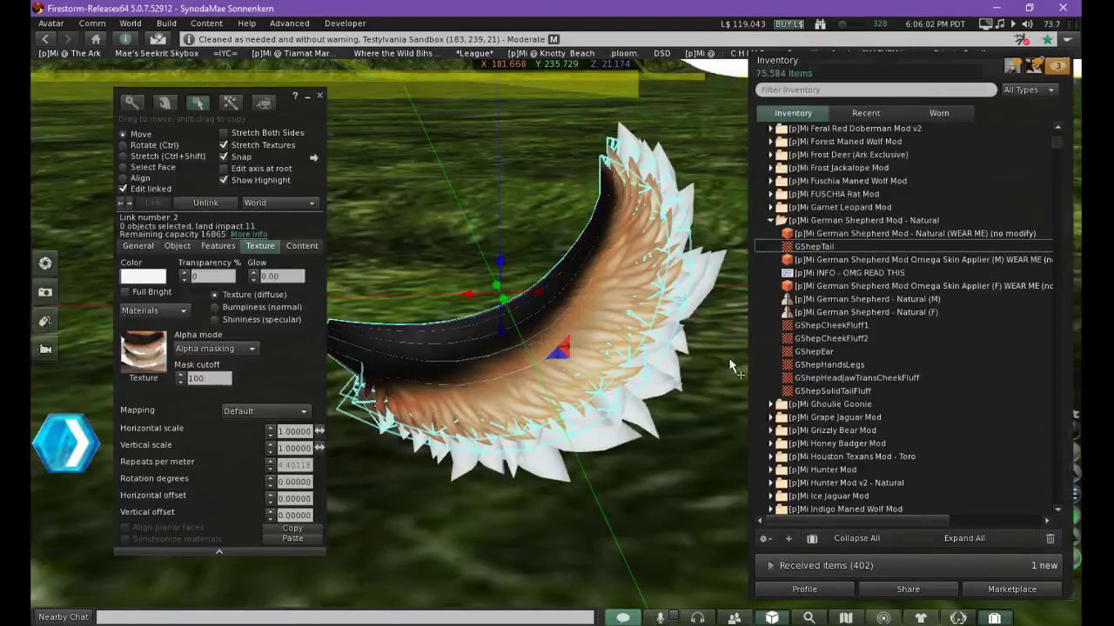
click(685, 491)
ctrl+alt+drag(617, 373, 391, 300)
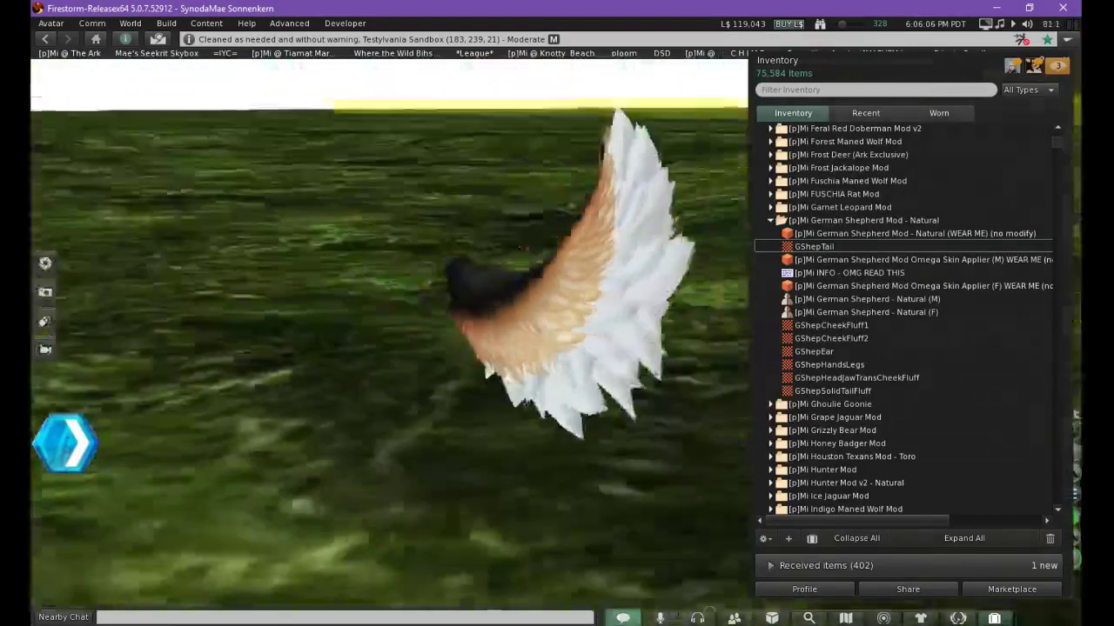
alt+drag(723, 330, 509, 301)
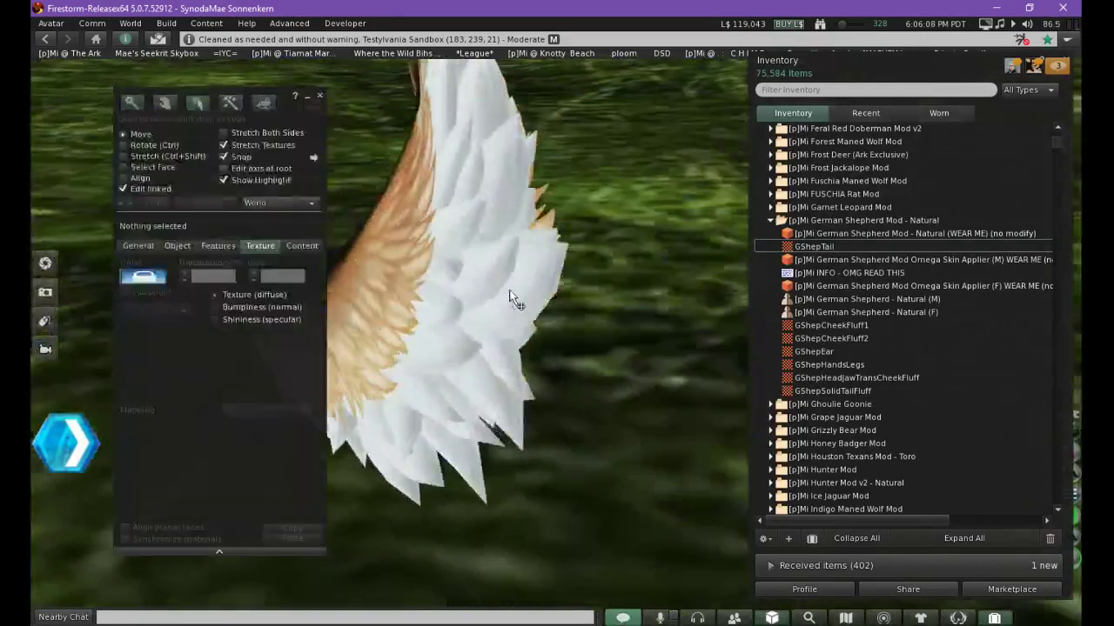
Apply the GShepSolidTailFluff texture to the tail's white fluff part after previewing it, and finish editing the tail
click(512, 303)
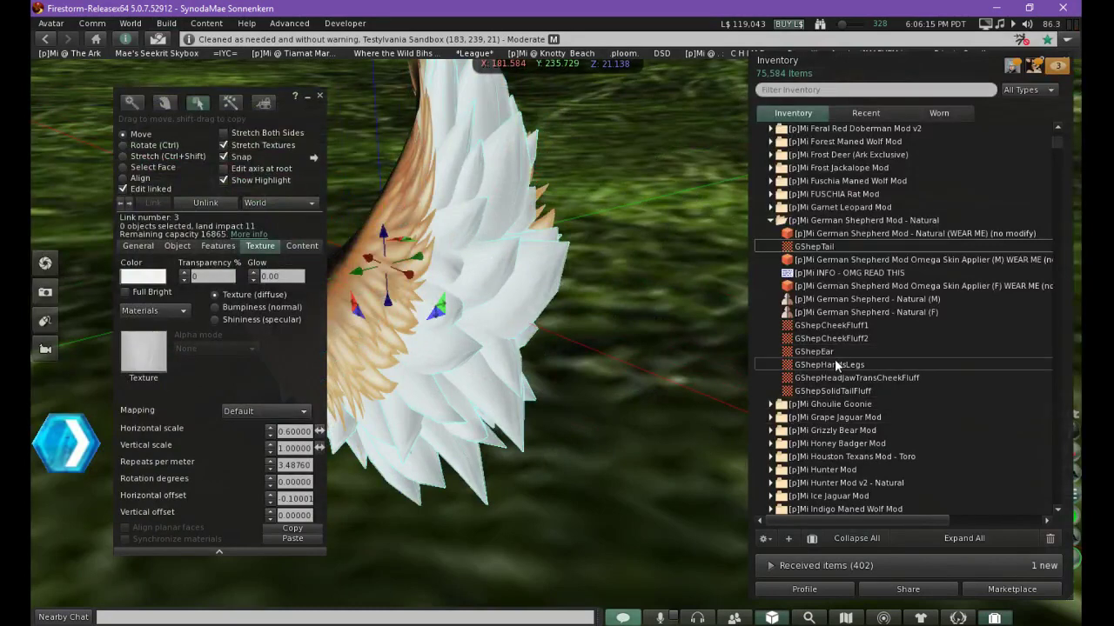
double_click(819, 392)
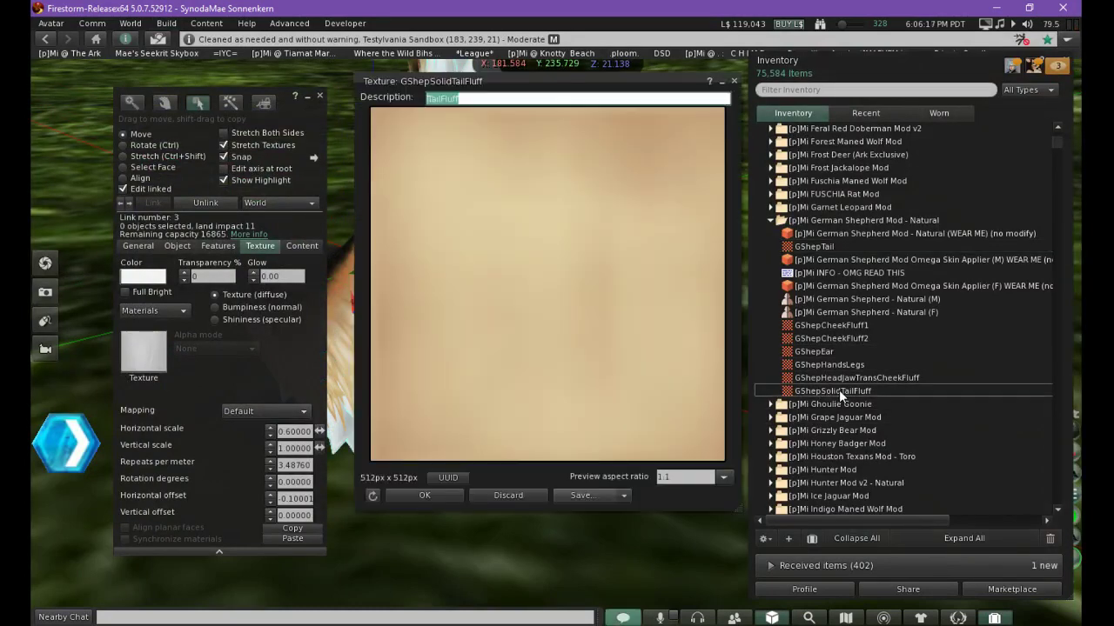
click(424, 495)
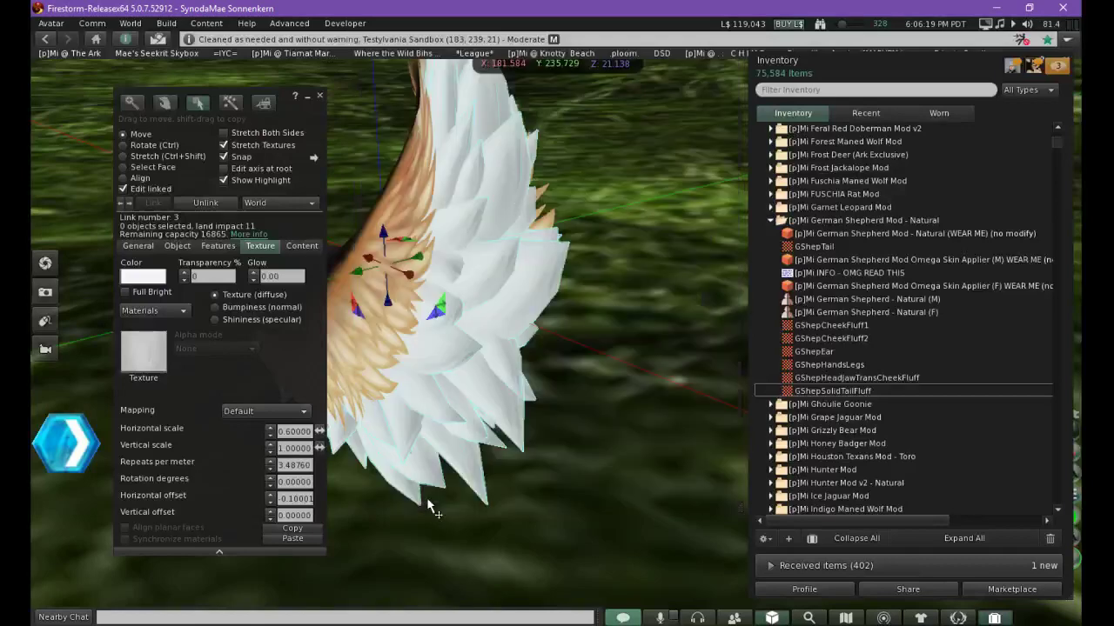
drag(821, 393, 157, 370)
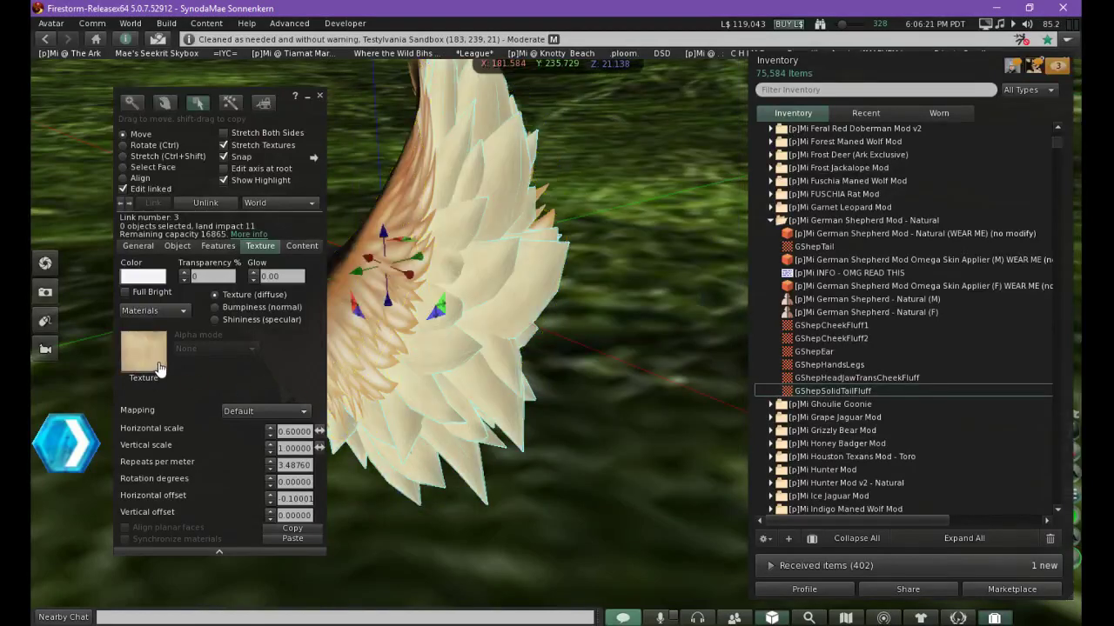
click(319, 96)
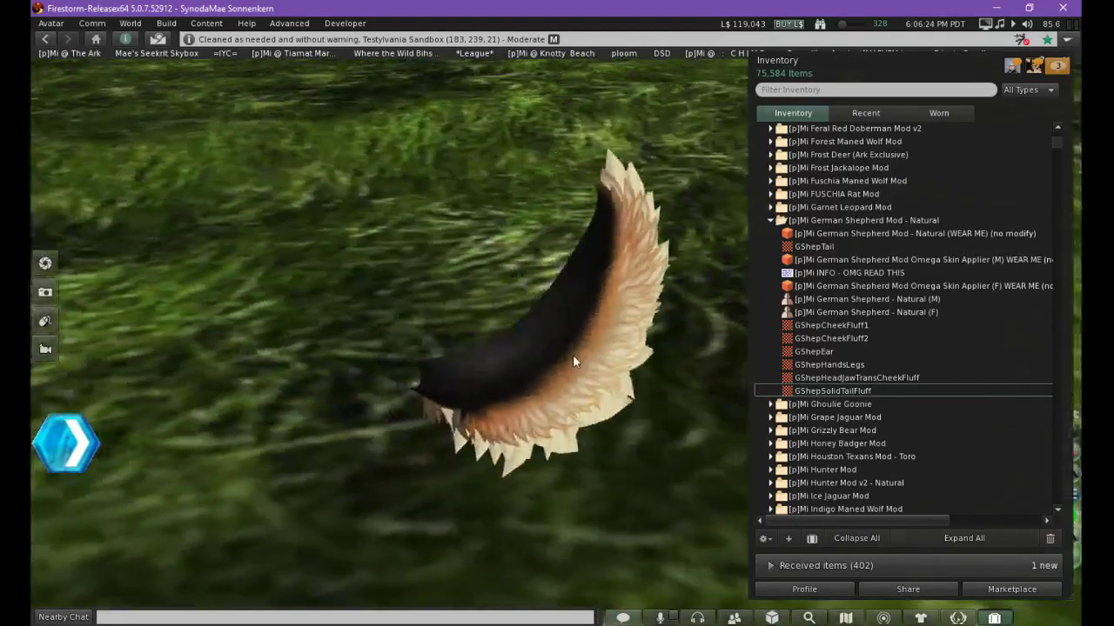
Remove the retextured tail from the ground and return the view to the front of the avatar
right_click(572, 354)
click(604, 354)
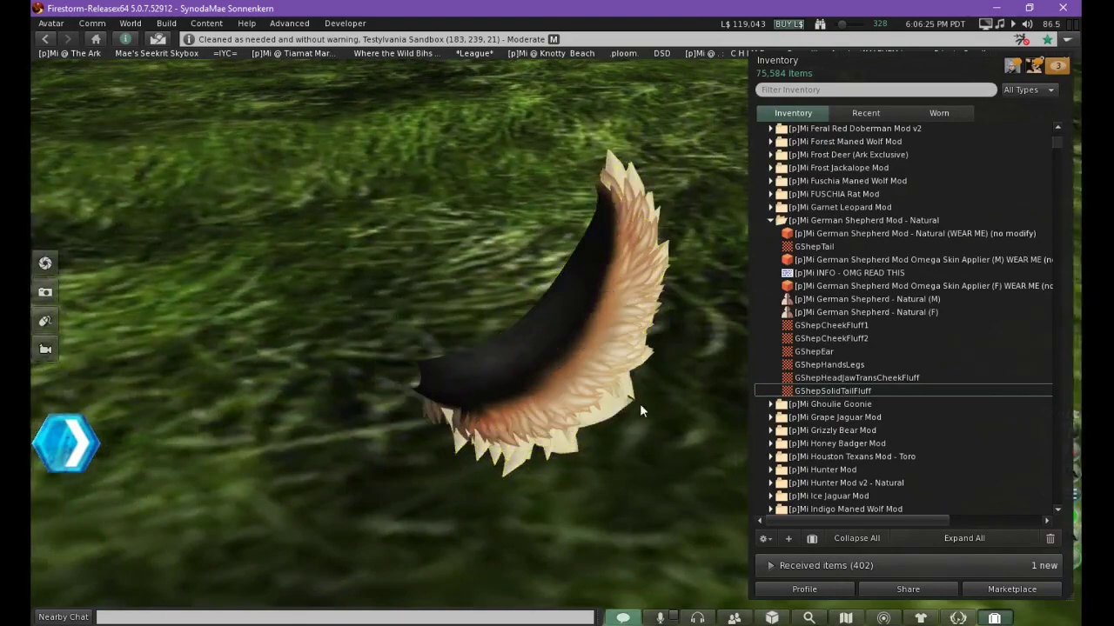
scroll(556, 334, down, 5)
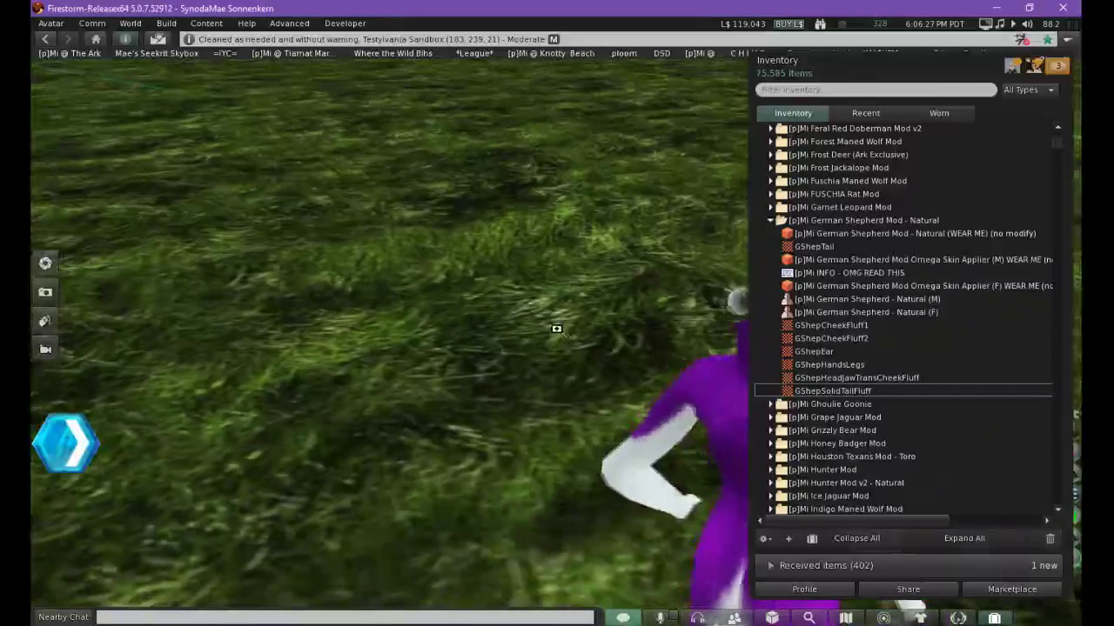
scroll(557, 334, down, 3)
alt+drag(557, 334, 588, 421)
alt+click(587, 422)
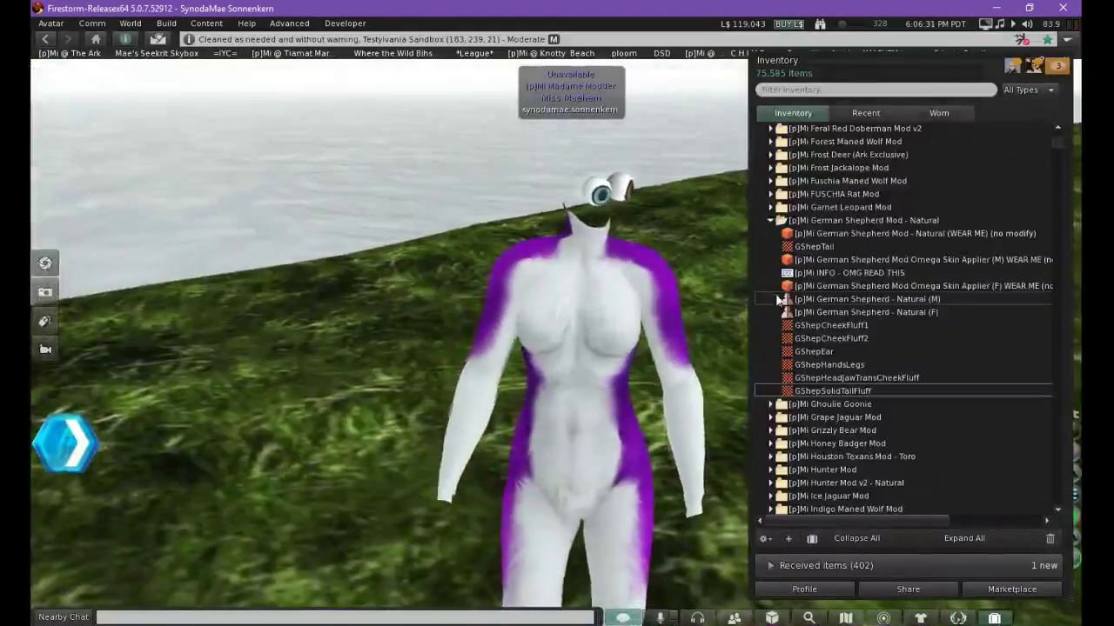
Collapse the Clothing folder and expand the ALL OUTFITS folder to find the [KZK] Husky Dark Grey - Avatar folder
click(1059, 132)
drag(1059, 139, 1058, 128)
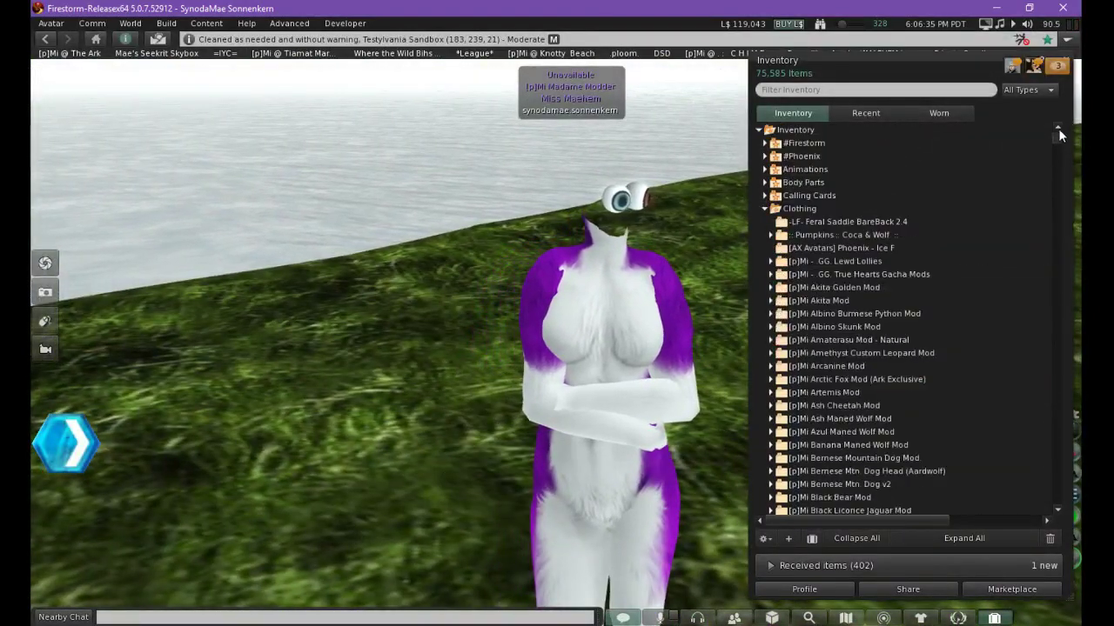
click(764, 209)
click(766, 301)
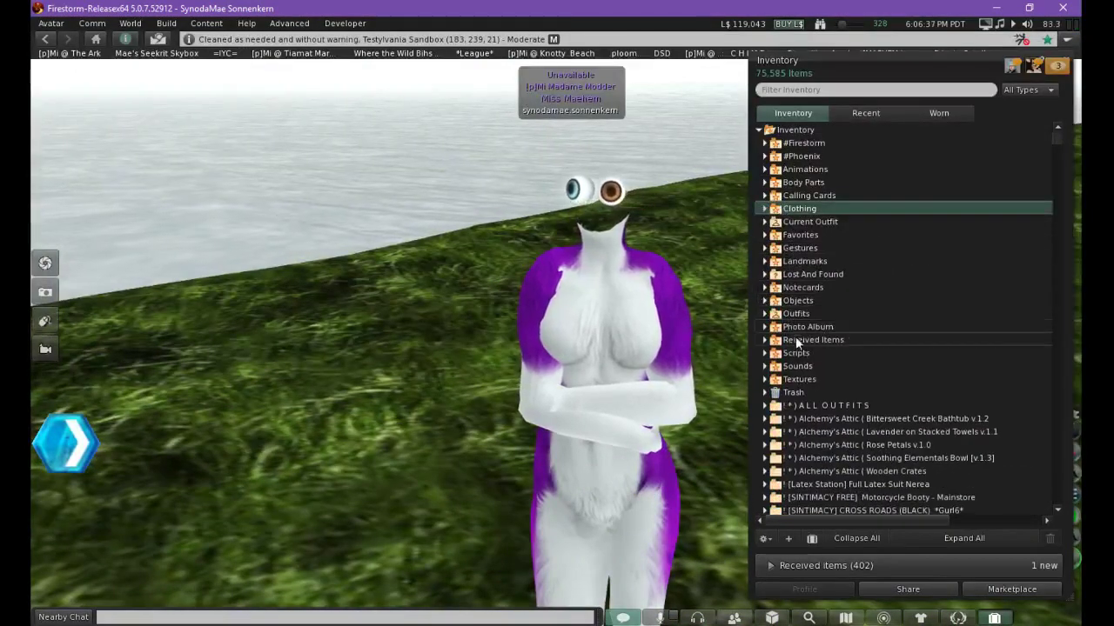
click(767, 406)
scroll(957, 374, down, 7)
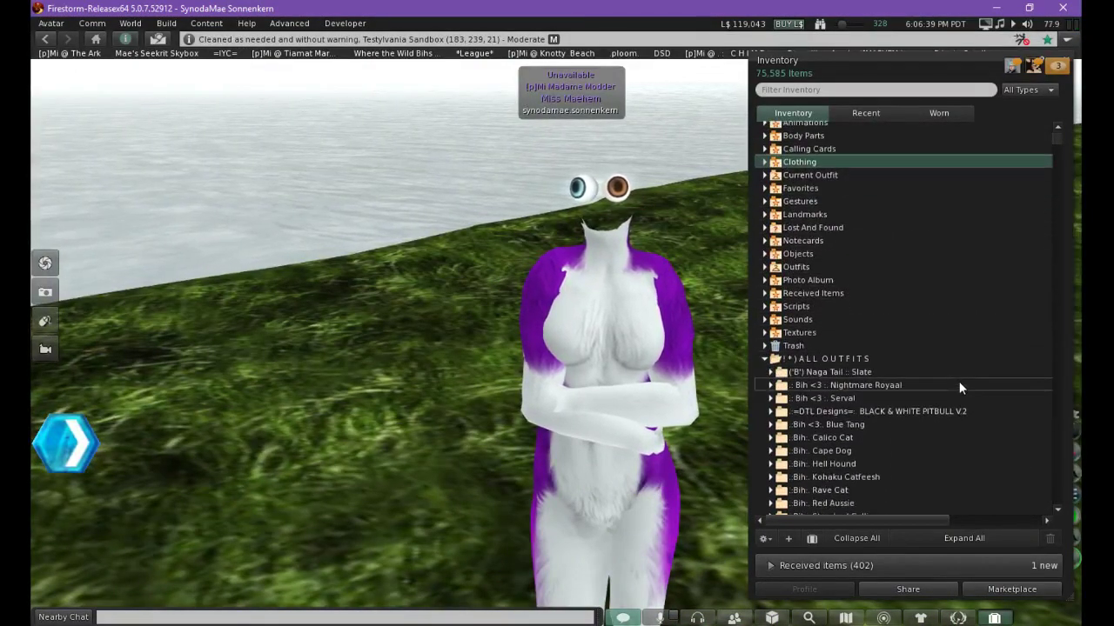
scroll(947, 346, down, 3)
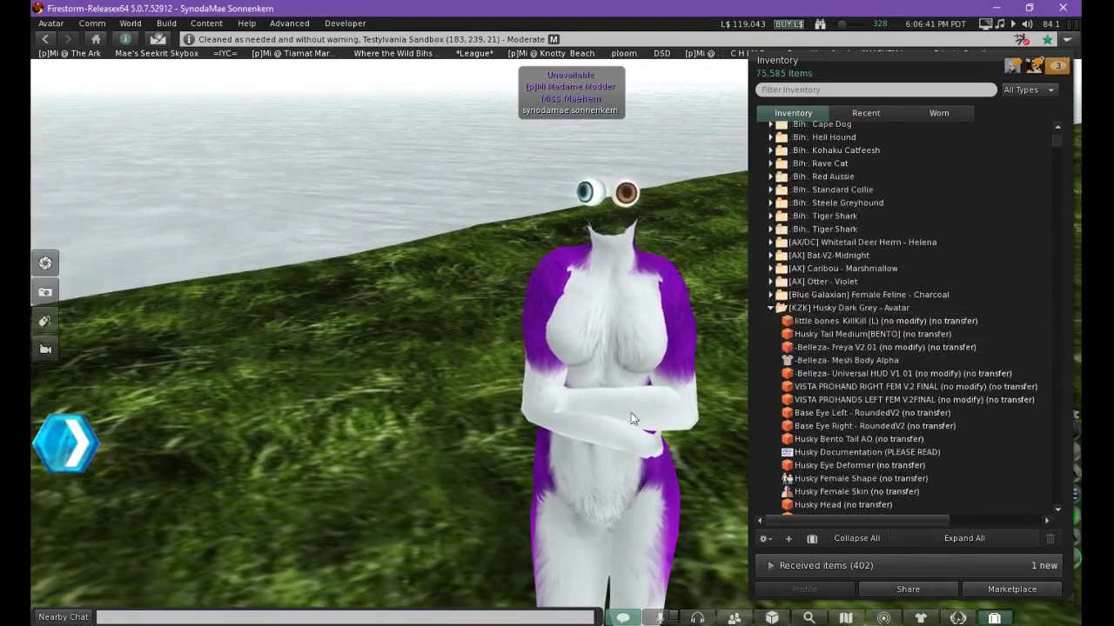
Wear all items of the [KZK] Husky Dark Grey - Avatar folder and close the inventory
click(831, 308)
right_click(832, 308)
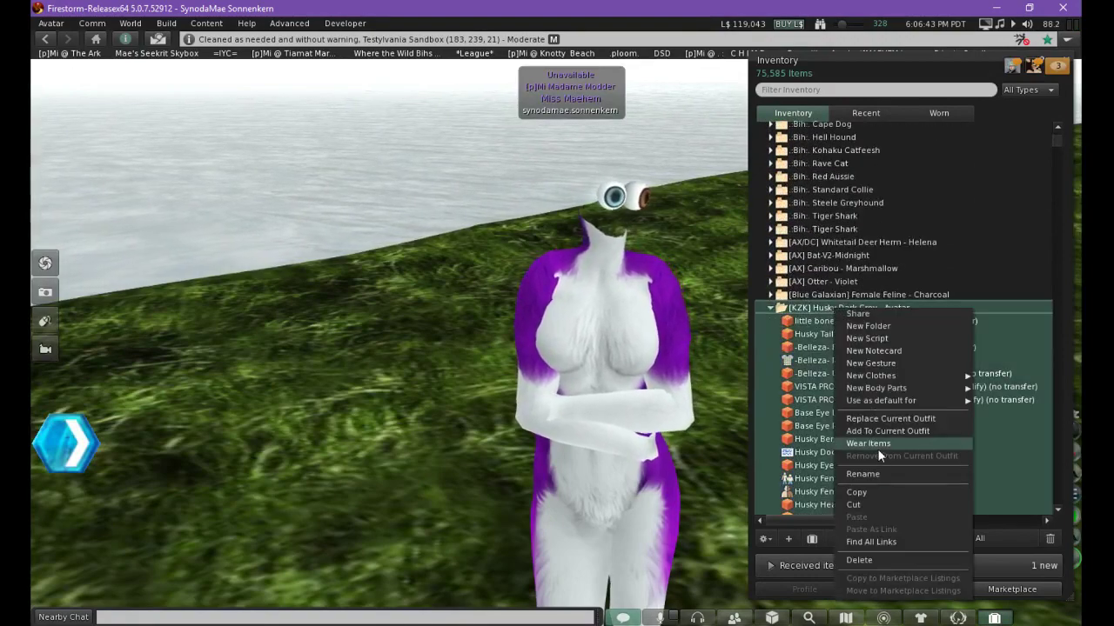
click(877, 445)
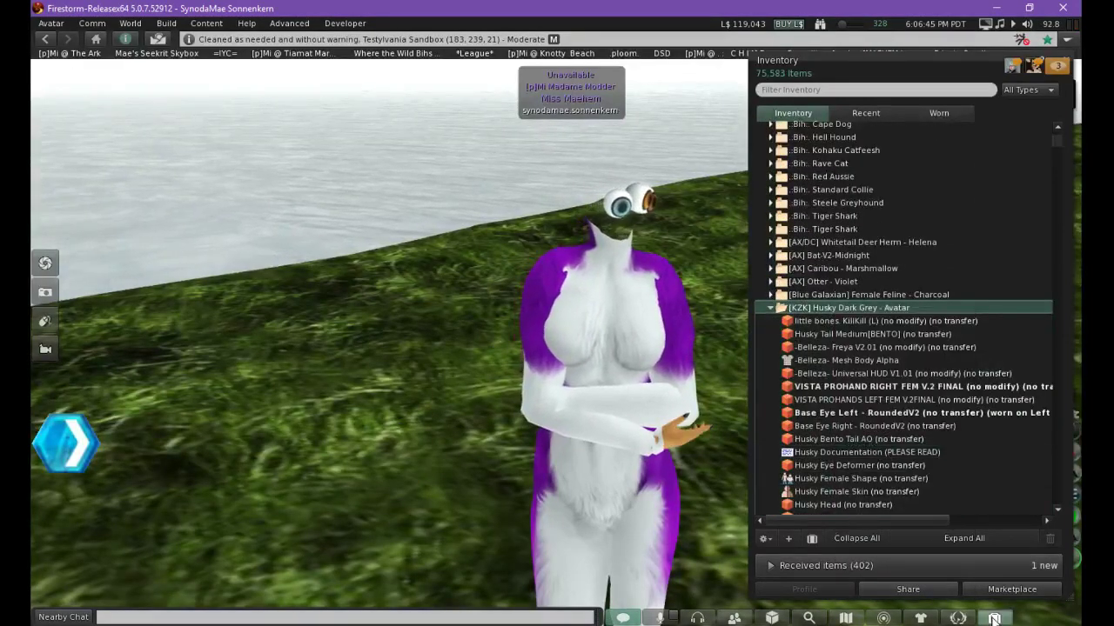
key(ctrl+i)
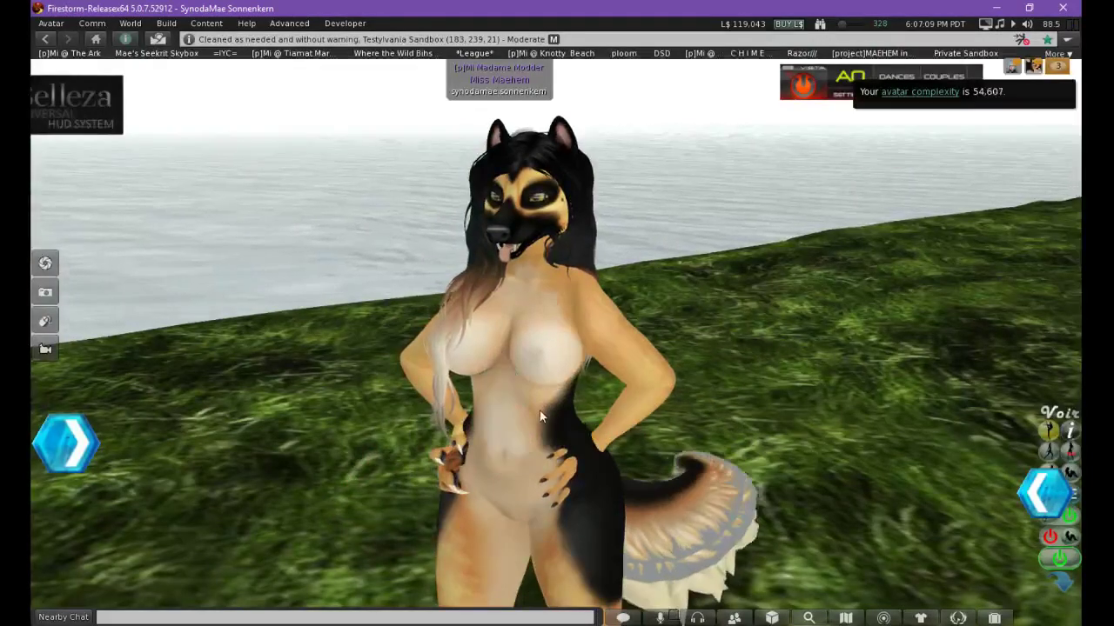
Examine the assembled German Shepherd avatar from several angles, checking the head, body, tail and legs
mouse_move(549, 407)
ctrl+alt+mouse_down()
mouse_move(549, 504)
mouse_move(549, 405)
ctrl+alt+mouse_up()
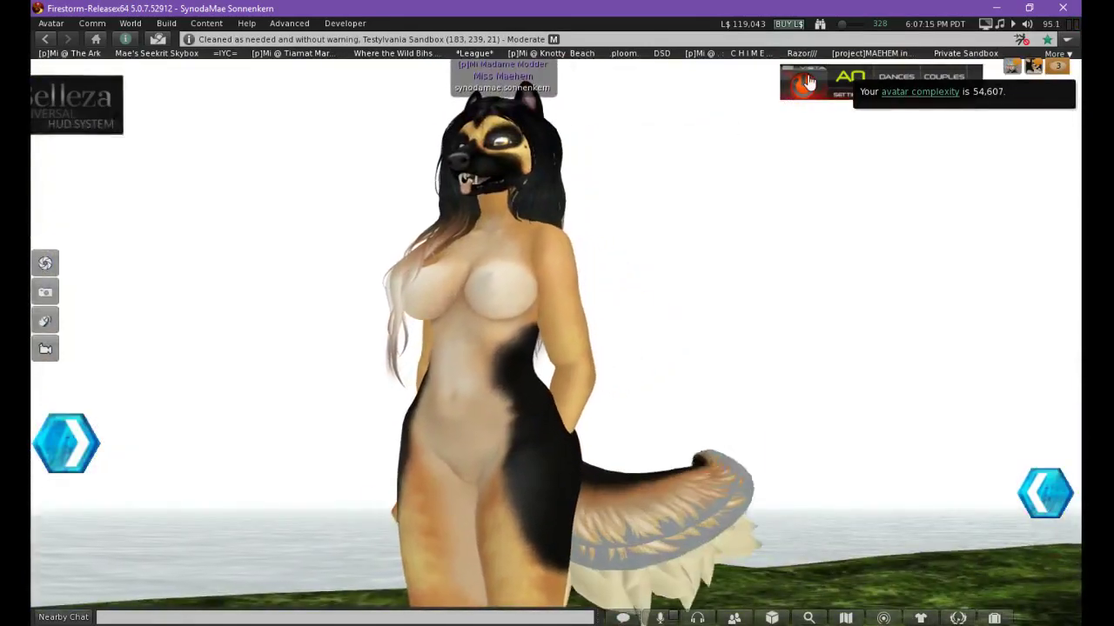
ctrl+alt+drag(523, 343, 473, 410)
ctrl+alt+drag(437, 243, 564, 230)
right_click(564, 231)
click(518, 237)
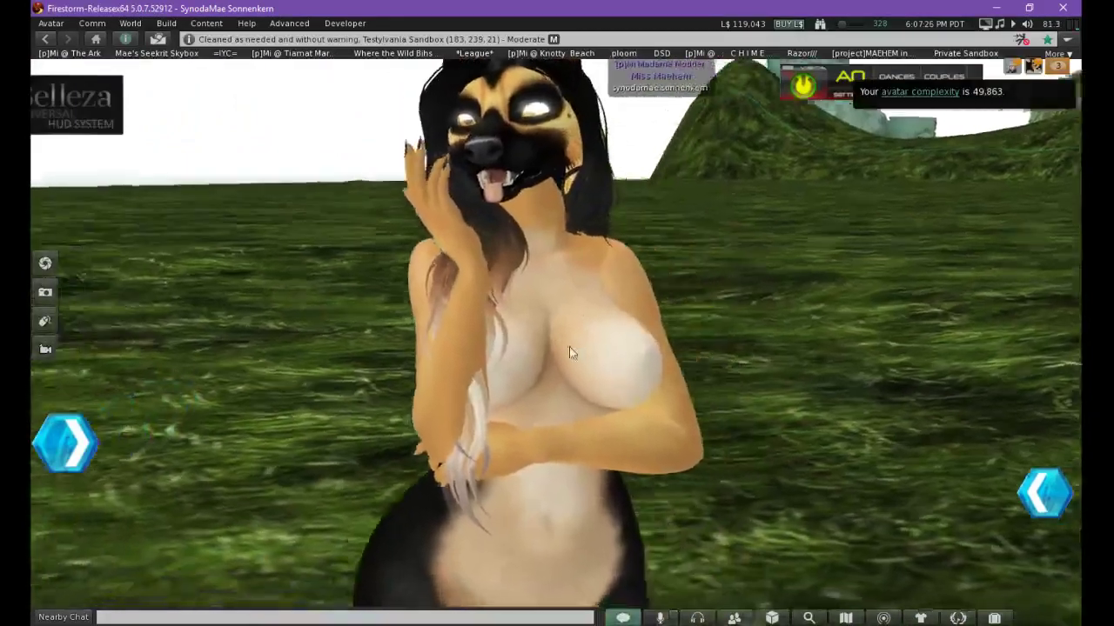
scroll(571, 352, down, 5)
ctrl+alt+drag(578, 444, 658, 391)
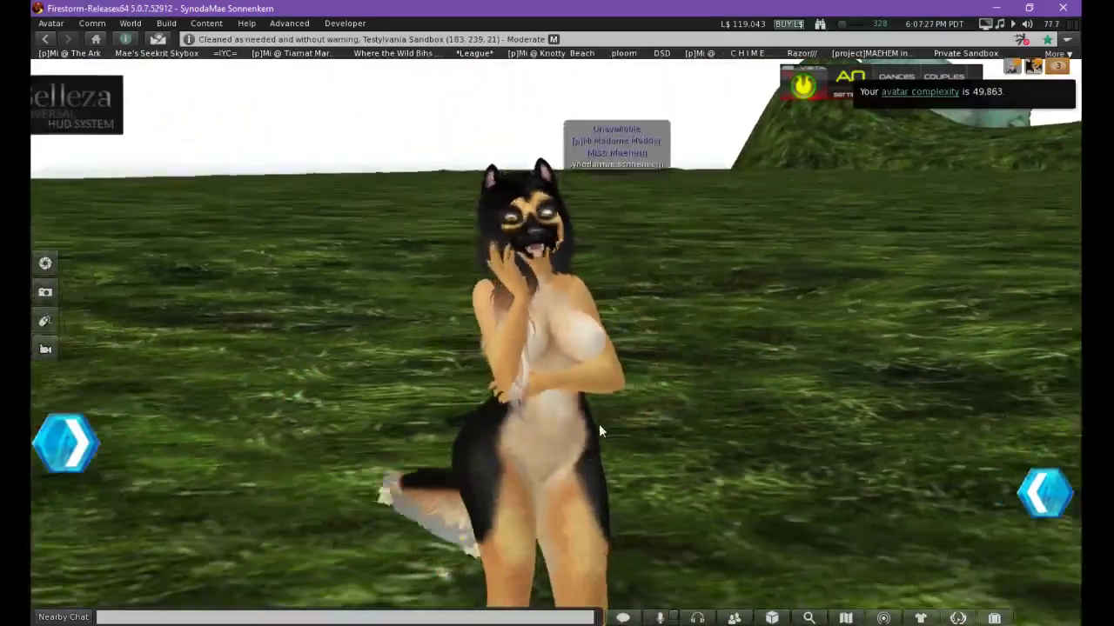
scroll(602, 287, down, 3)
ctrl+alt+drag(569, 272, 554, 329)
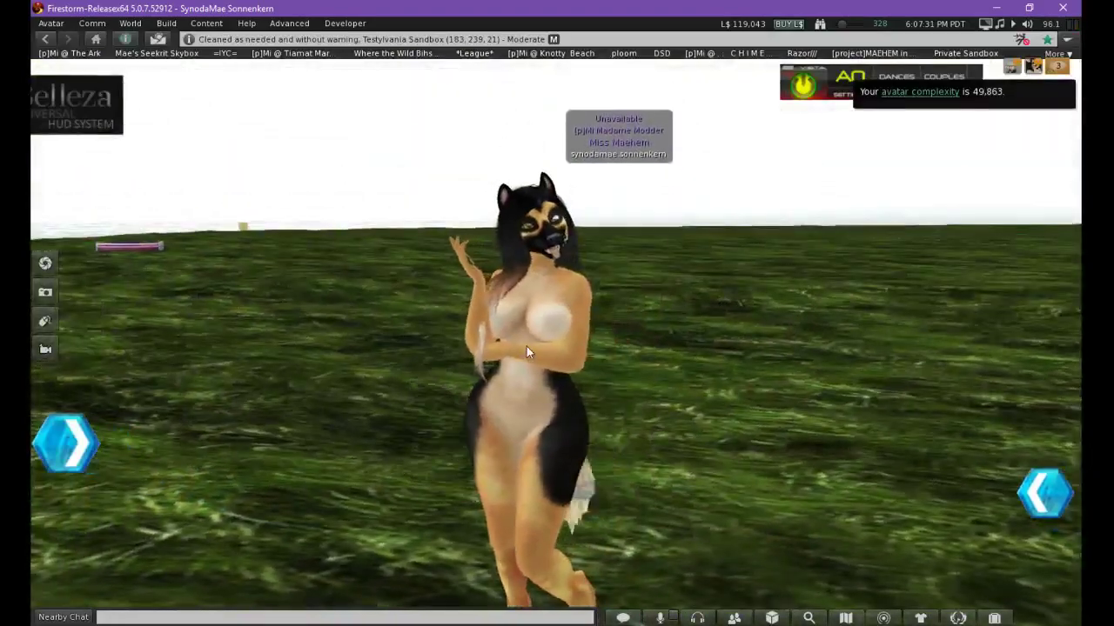
alt+click(570, 414)
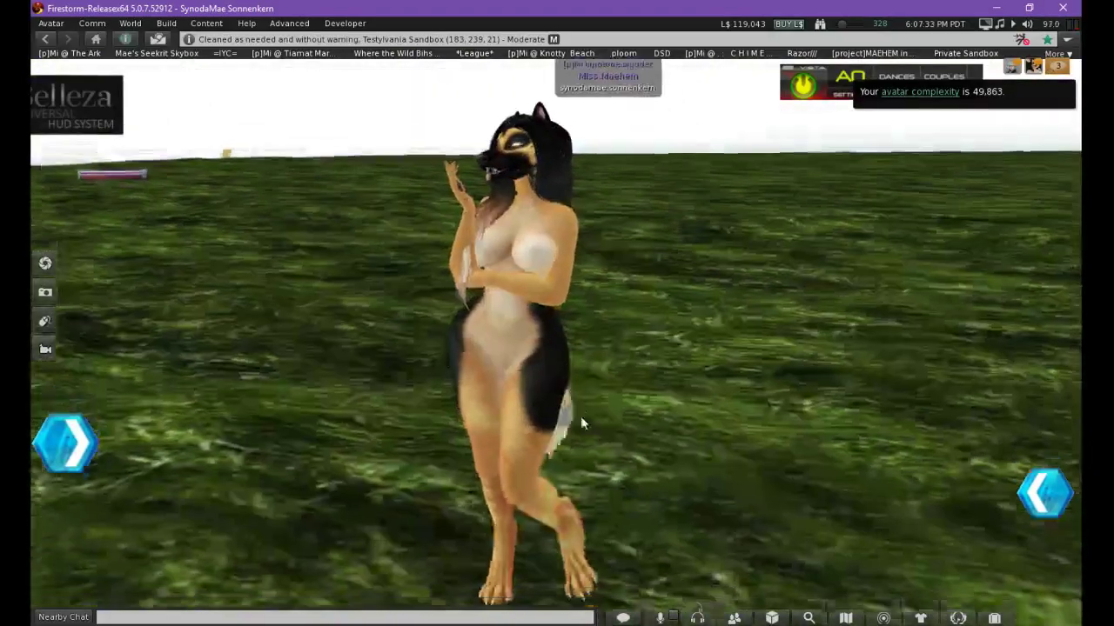